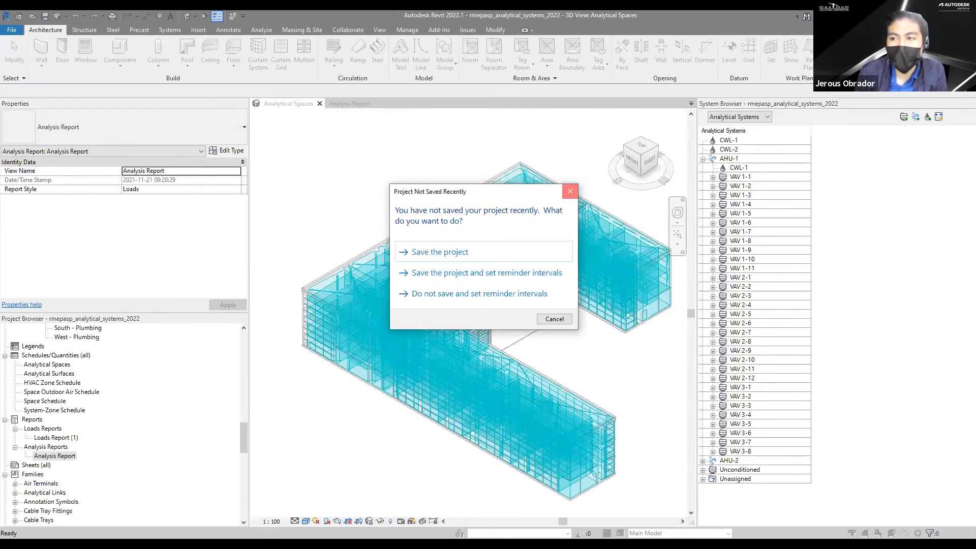
- Dismiss the save reminder and review the energy analytical model's Mode options in Energy Settings
{"action": "left_click", "coordinate": [570, 192]}
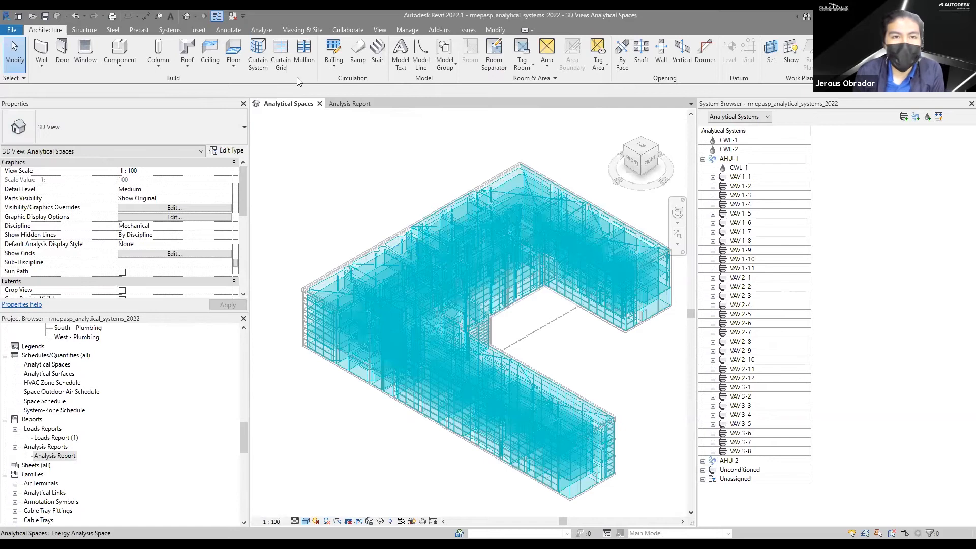
{"action": "left_click", "coordinate": [260, 30]}
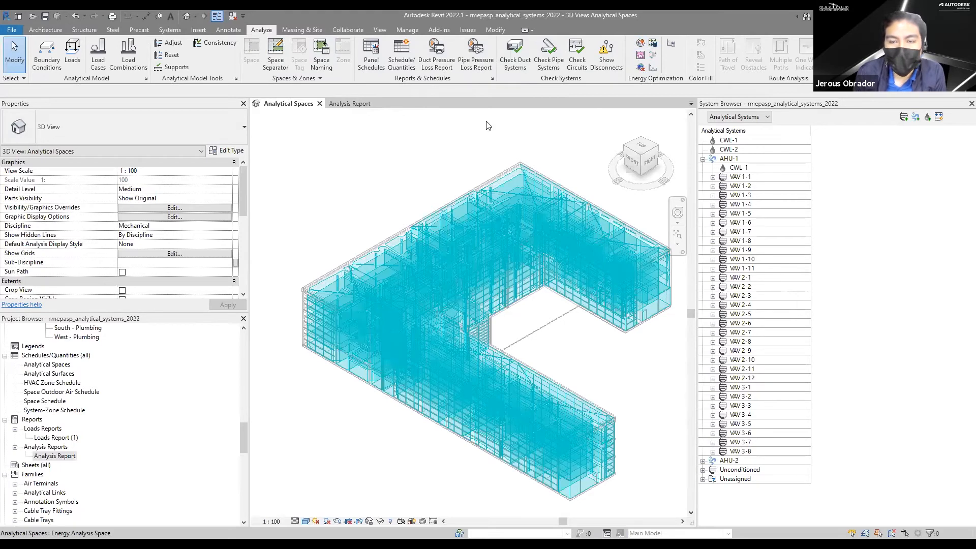
{"action": "left_click_drag", "start_coordinate": [488, 156], "coordinate": [419, 149]}
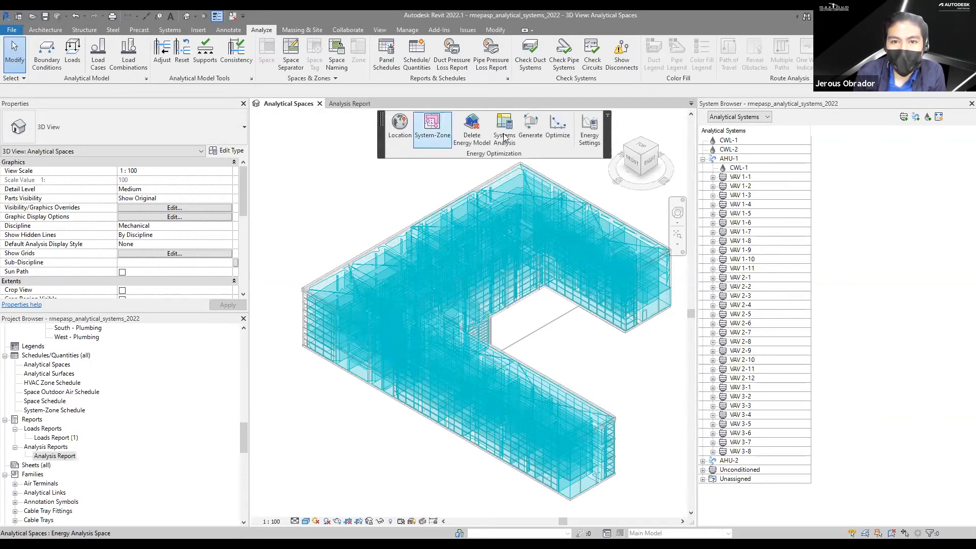
{"action": "left_click", "coordinate": [590, 136]}
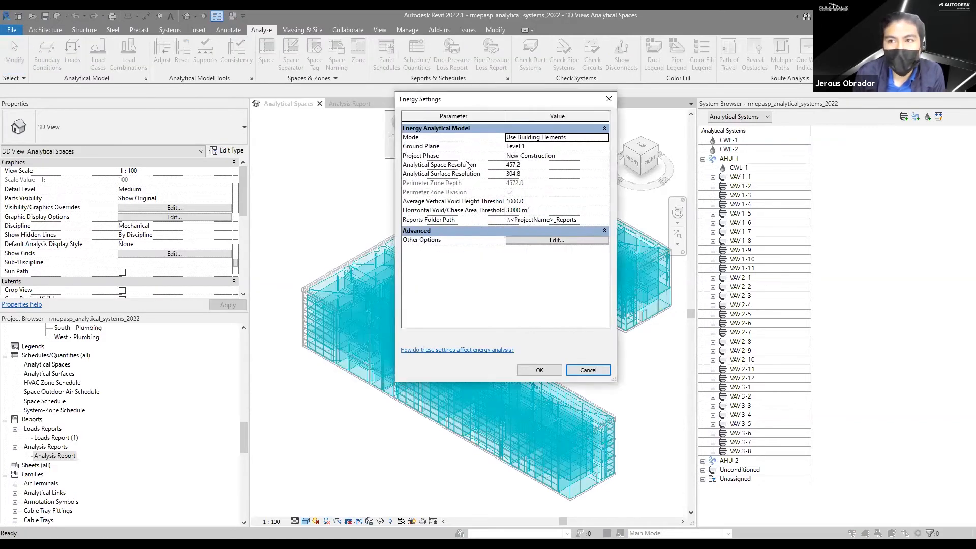
{"action": "left_click", "coordinate": [608, 137]}
{"action": "left_click", "coordinate": [604, 137]}
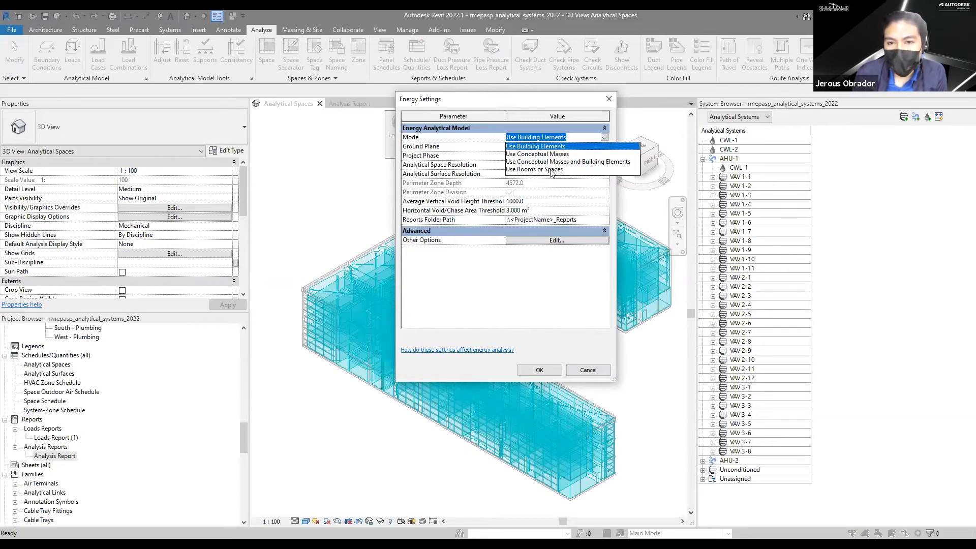
{"action": "left_click", "coordinate": [608, 100]}
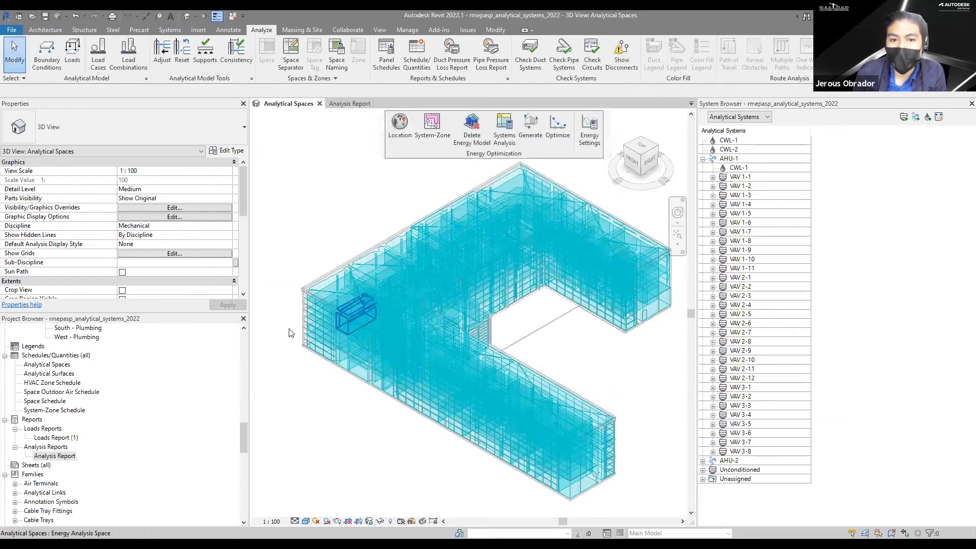
- Show the Analysis Report in a wider view and dock the floating Energy Optimization tools back in place
{"action": "middle_click_drag", "start_coordinate": [510, 422], "coordinate": [469, 387]}
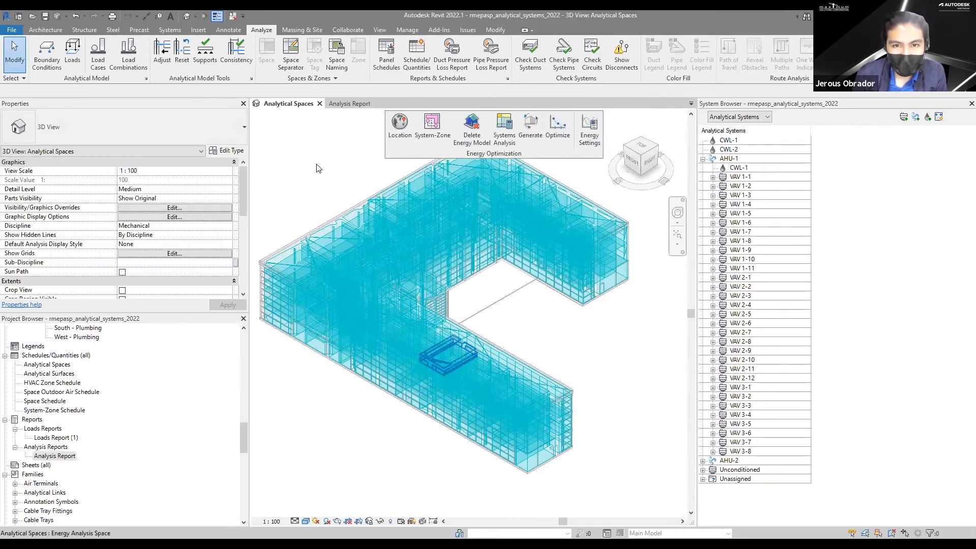
{"action": "left_click", "coordinate": [350, 105]}
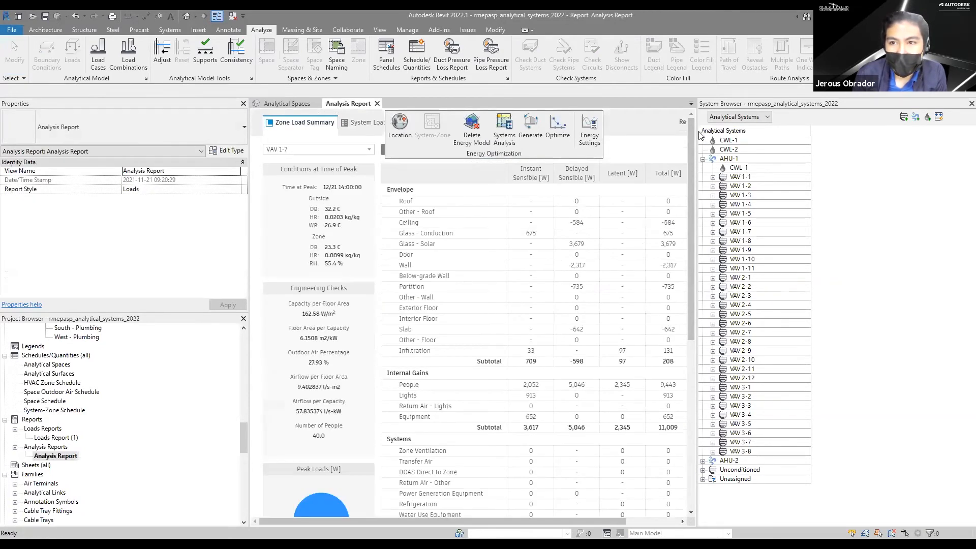
{"action": "left_click_drag", "start_coordinate": [698, 133], "coordinate": [759, 132]}
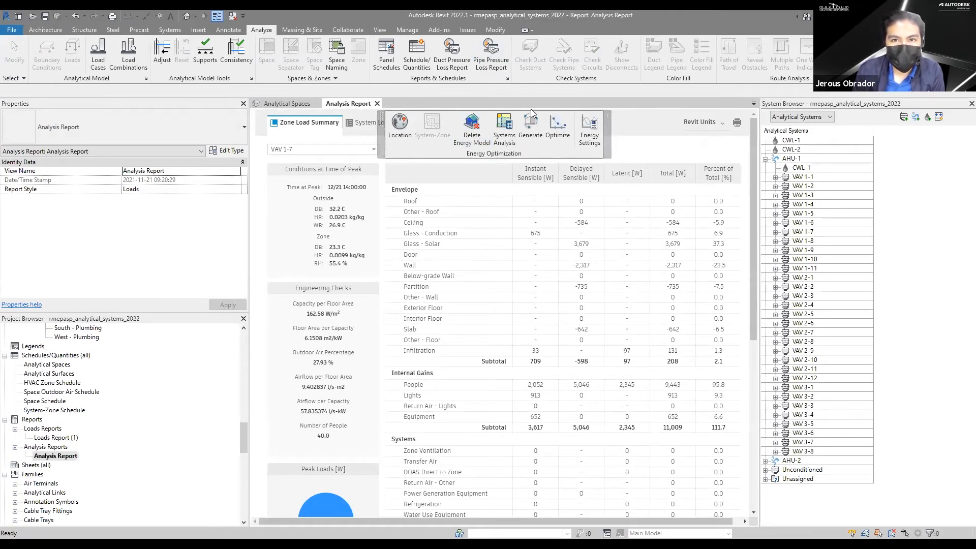
{"action": "left_click", "coordinate": [608, 116]}
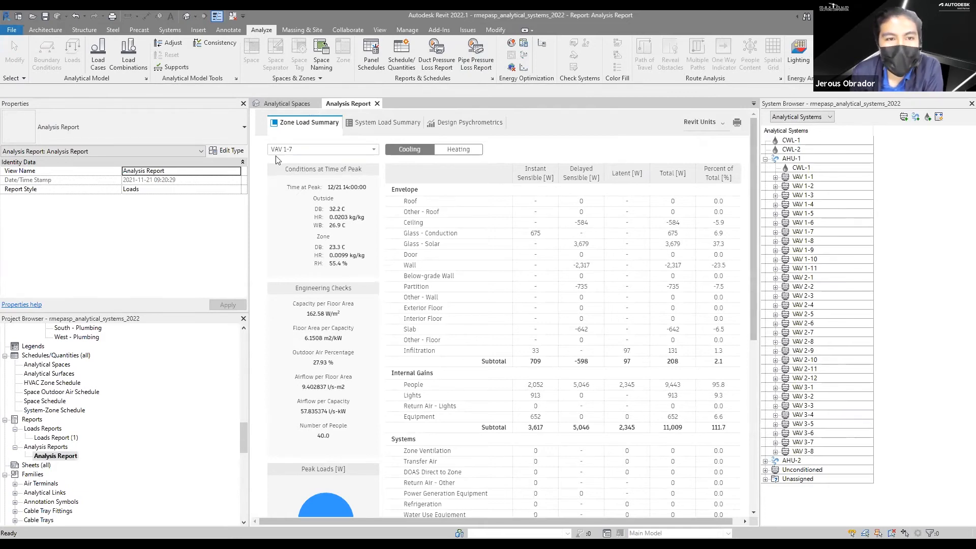
- Examine the VAV 1-7 cooling loads in the Zone Load Summary, from envelope and internal gains to the grand total
{"action": "left_click", "coordinate": [317, 149]}
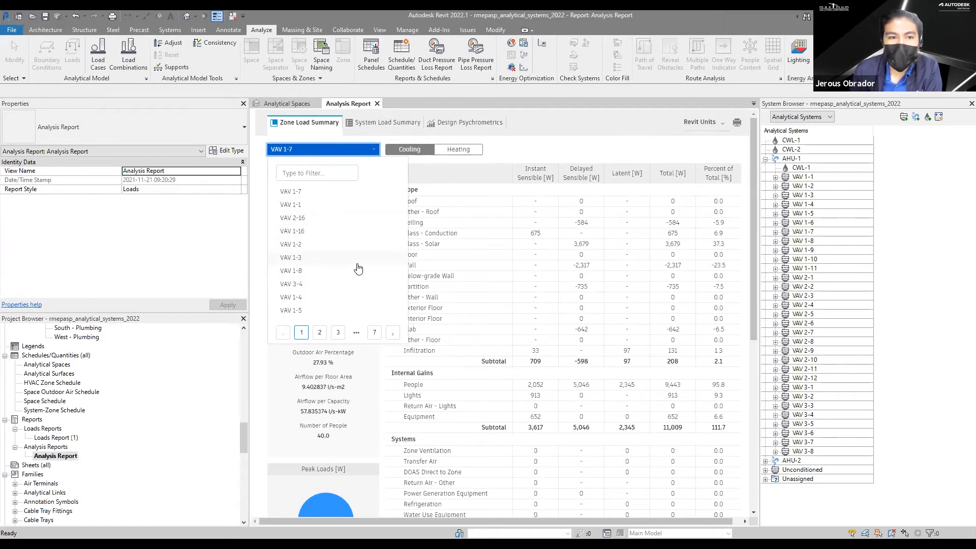
{"action": "left_click", "coordinate": [301, 193]}
{"action": "scroll", "coordinate": [606, 255], "scroll_direction": "down", "scroll_amount": 1}
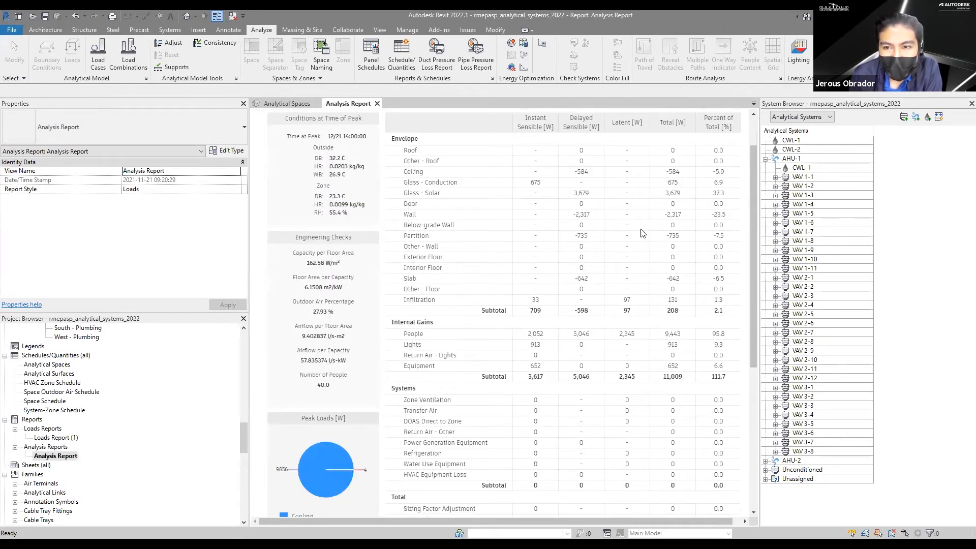
{"action": "scroll", "coordinate": [644, 233], "scroll_direction": "up", "scroll_amount": 1}
{"action": "scroll", "coordinate": [661, 231], "scroll_direction": "down", "scroll_amount": 1}
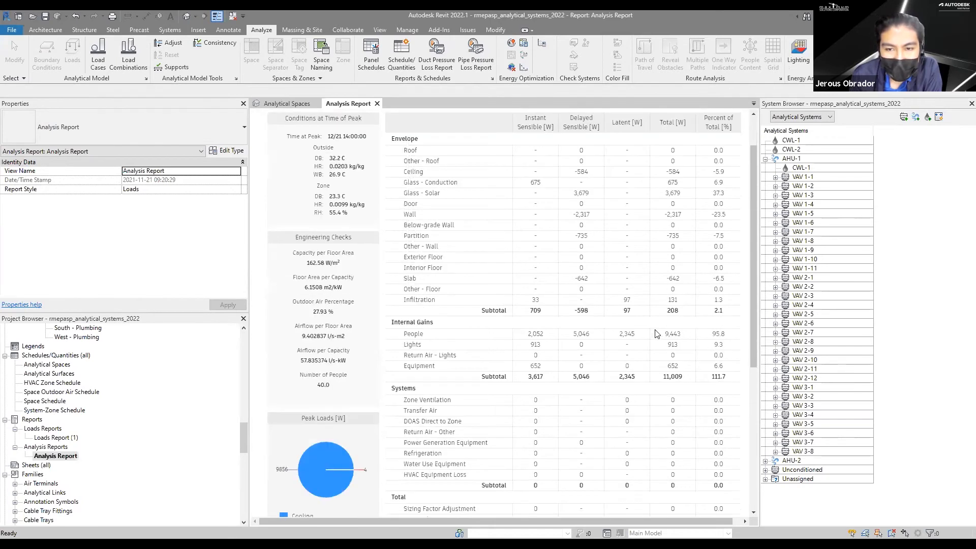
{"action": "scroll", "coordinate": [656, 334], "scroll_direction": "up", "scroll_amount": 1}
{"action": "scroll", "coordinate": [683, 435], "scroll_direction": "down", "scroll_amount": 1}
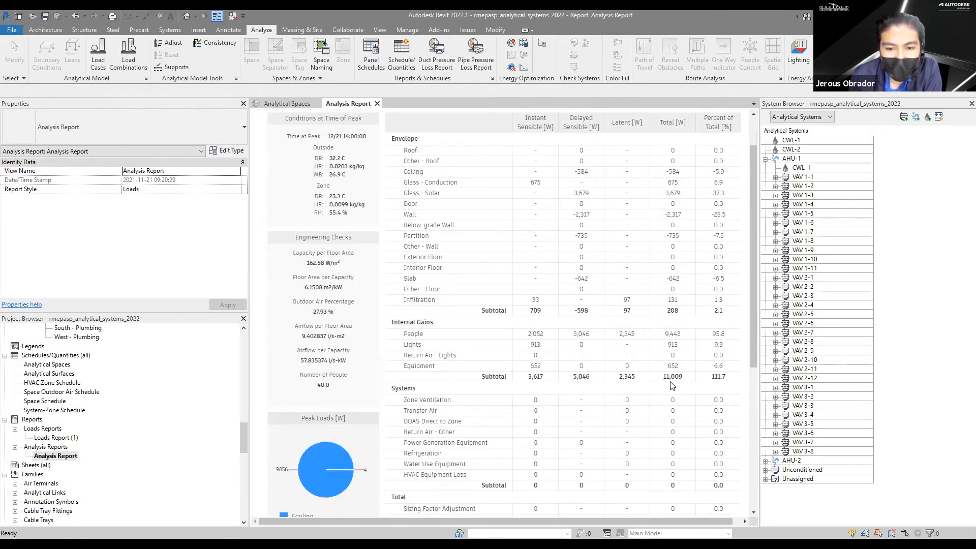
{"action": "scroll", "coordinate": [671, 385], "scroll_direction": "down", "scroll_amount": 1}
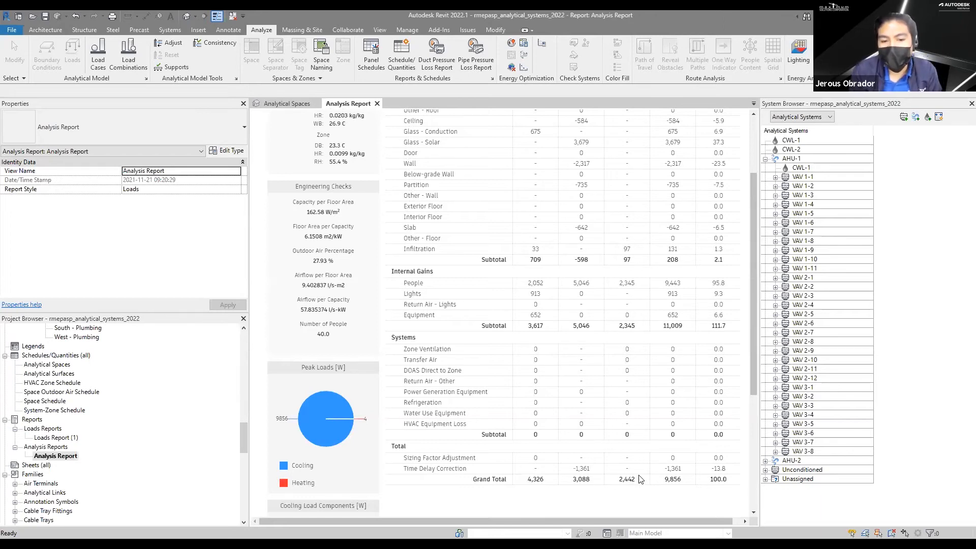
{"action": "left_click", "coordinate": [664, 473]}
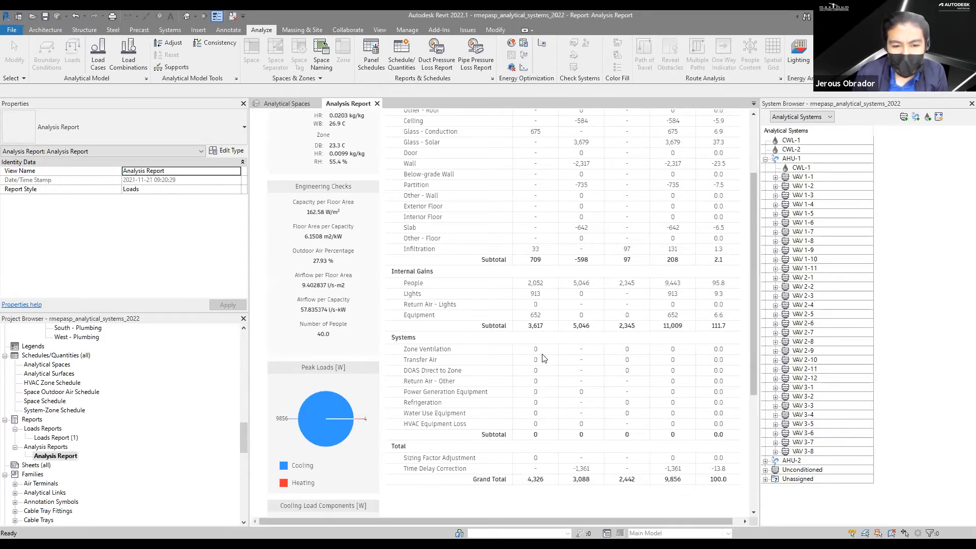
{"action": "scroll", "coordinate": [426, 310], "scroll_direction": "up", "scroll_amount": 1}
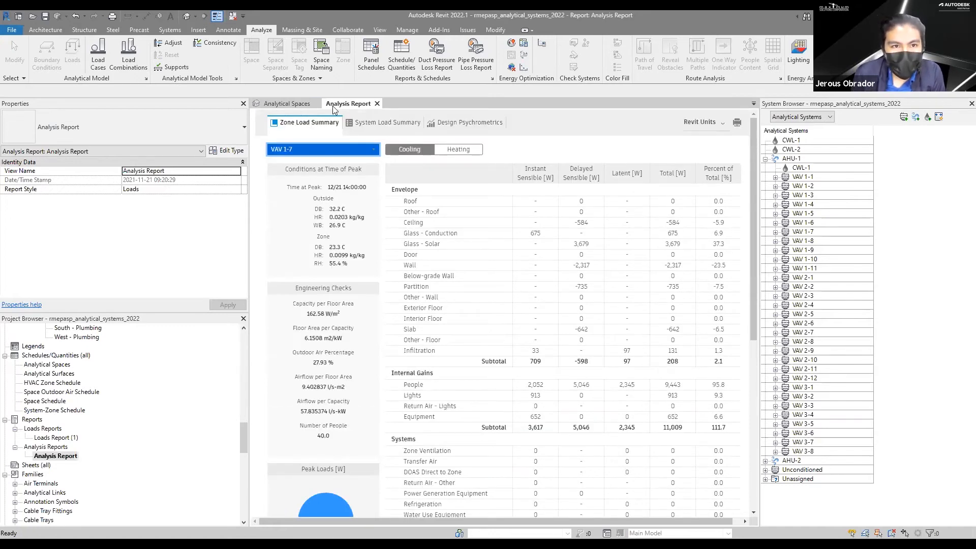
- Tile the Analytical Spaces view beside the report and locate the VAV 1-7 zone and its analytical space in the model
{"action": "left_click", "coordinate": [376, 103]}
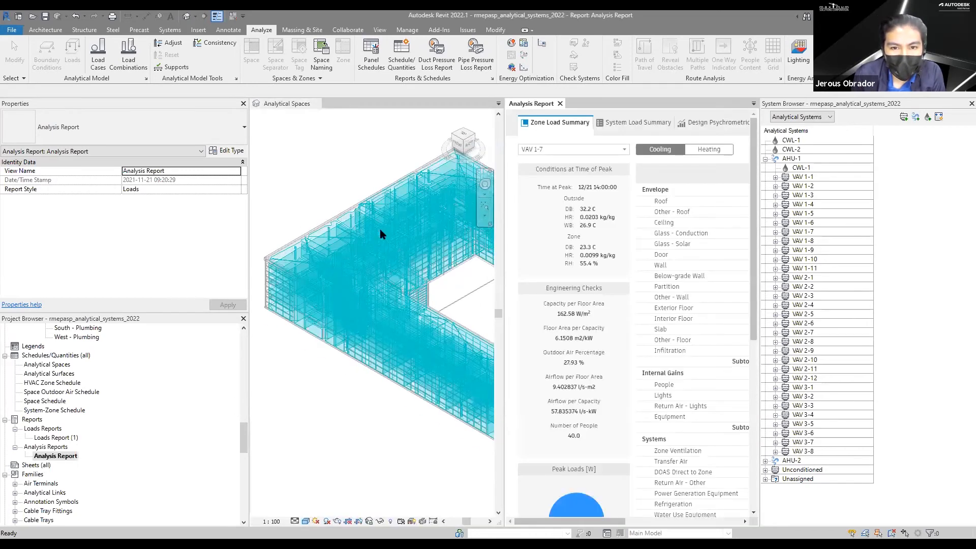
{"action": "left_click", "coordinate": [381, 233]}
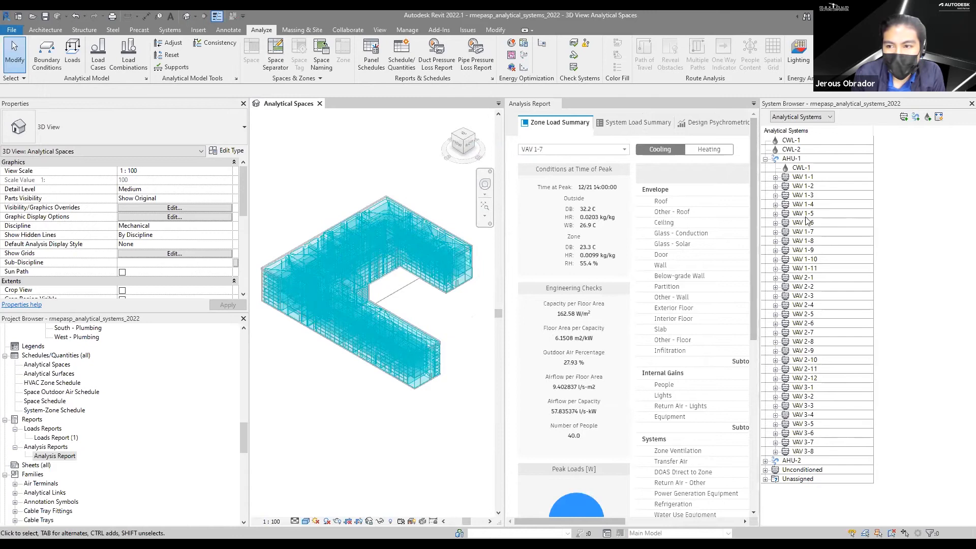
{"action": "left_click", "coordinate": [807, 232]}
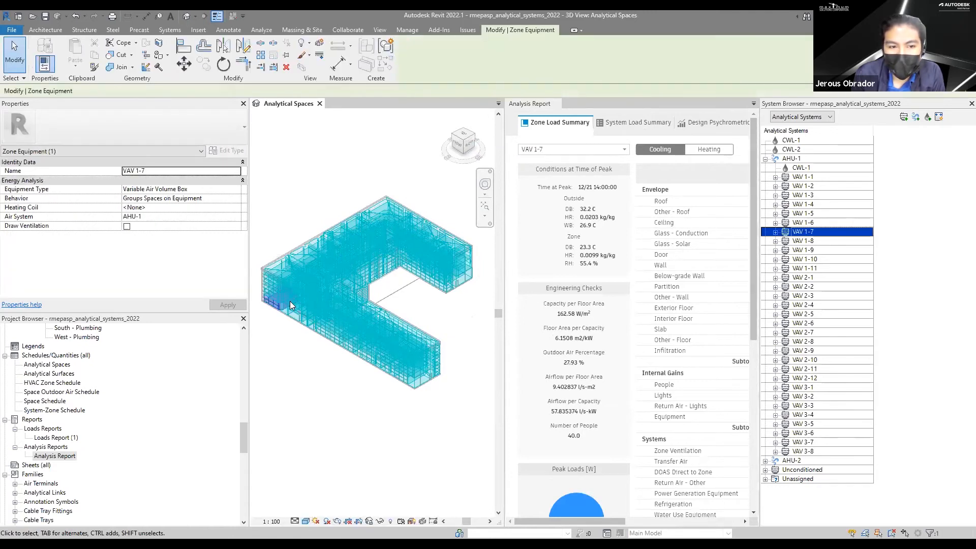
{"action": "scroll", "coordinate": [290, 293], "scroll_direction": "up", "scroll_amount": 5}
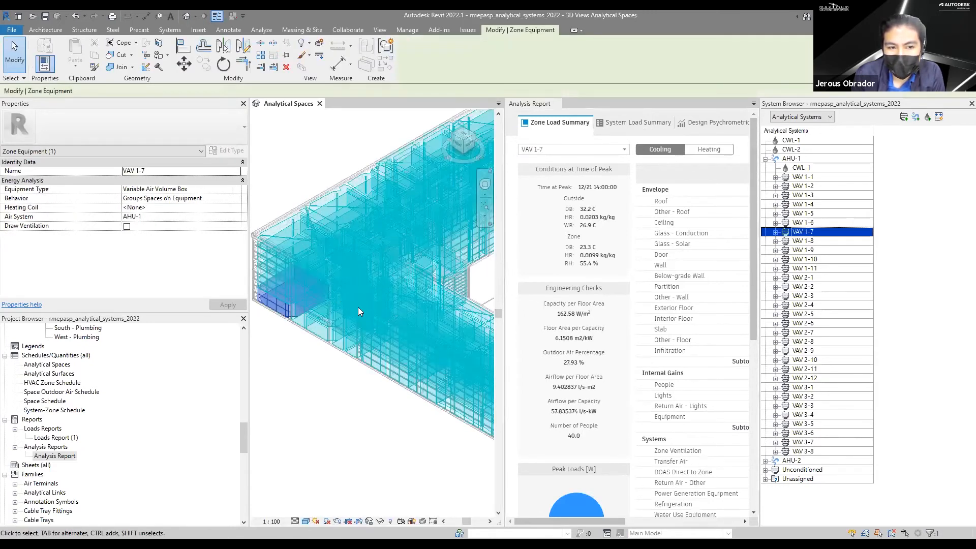
{"action": "scroll", "coordinate": [336, 312], "scroll_direction": "up", "scroll_amount": 5}
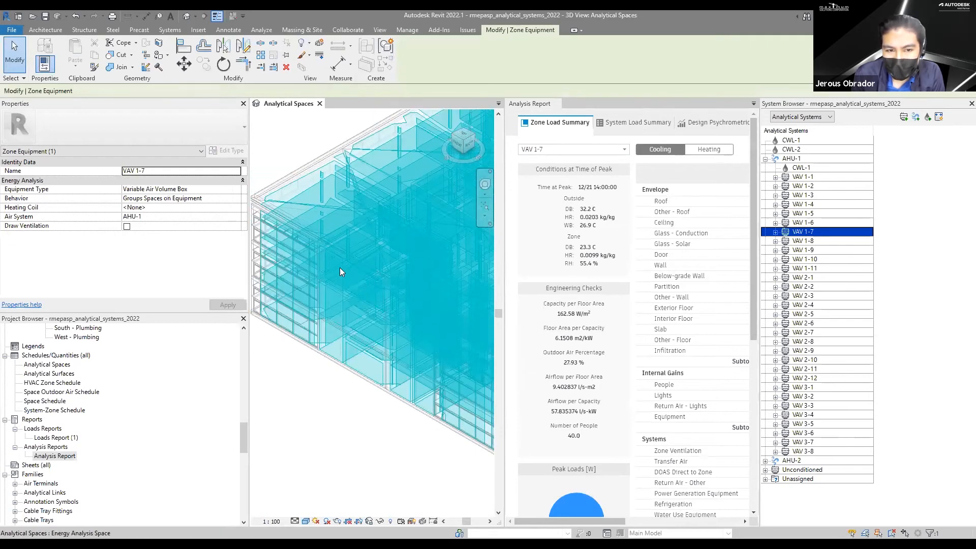
{"action": "left_click", "coordinate": [305, 300]}
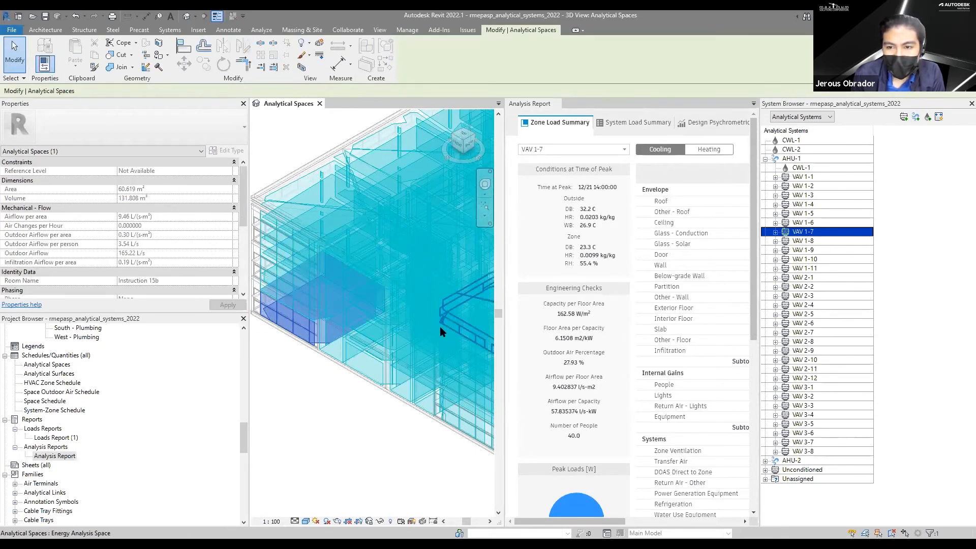
- Check the VAV 1-7 load table beside the model and merge the tiled report and Analytical Spaces views into one tabbed window
{"action": "scroll", "coordinate": [682, 261], "scroll_direction": "down", "scroll_amount": 3}
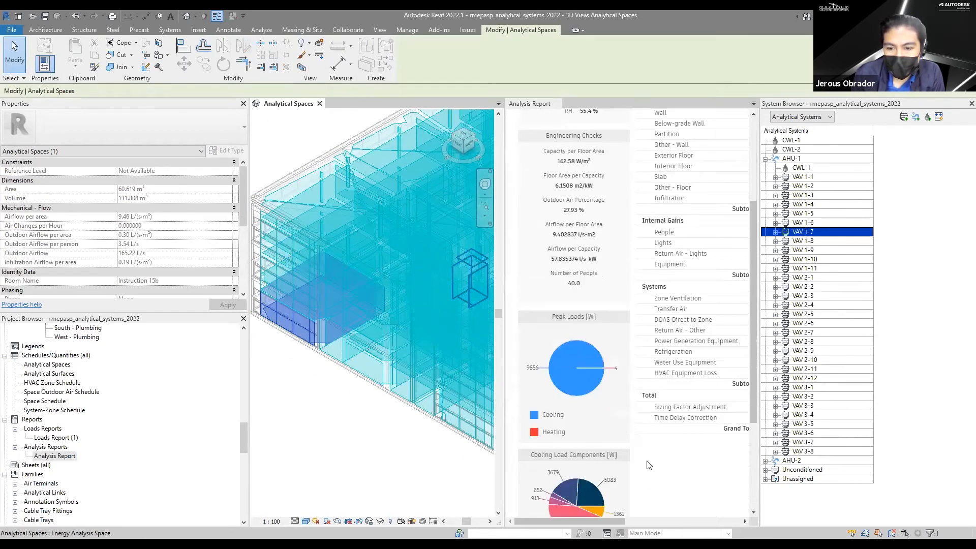
{"action": "left_click", "coordinate": [682, 518]}
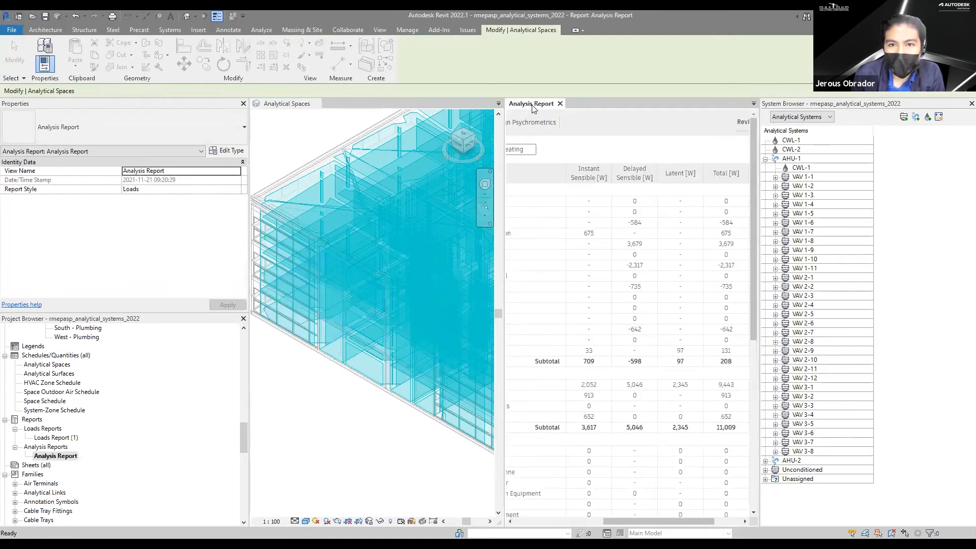
{"action": "left_click_drag", "start_coordinate": [531, 106], "coordinate": [476, 127]}
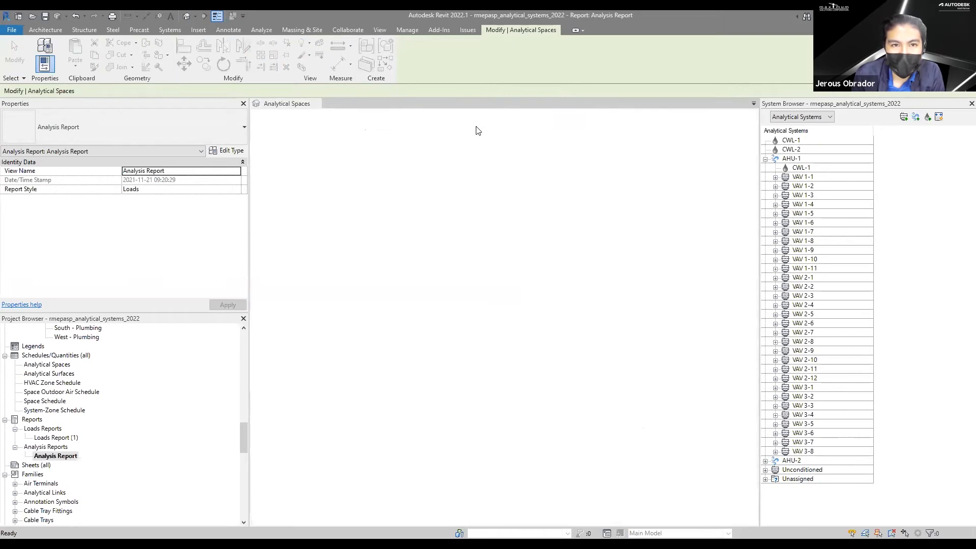
{"action": "left_click_drag", "start_coordinate": [326, 103], "coordinate": [390, 137]}
- Review the AHU-1 cooling loads in the System Load Summary down to the grand total
{"action": "left_click", "coordinate": [377, 125]}
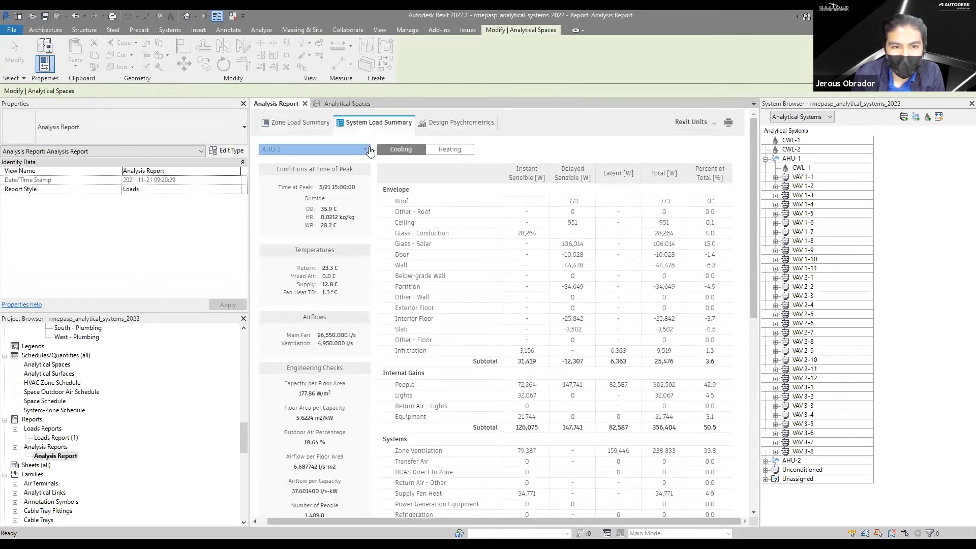
{"action": "left_click", "coordinate": [347, 149]}
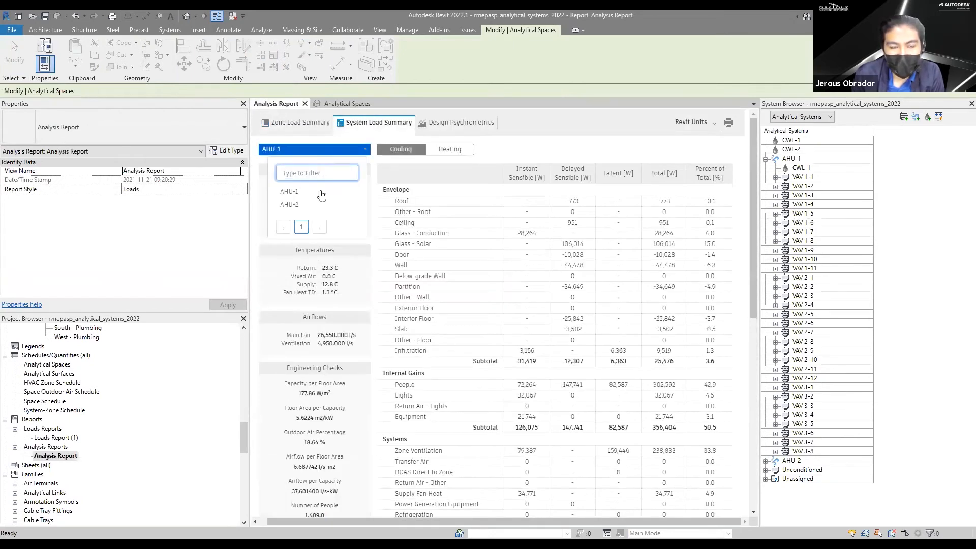
{"action": "left_click", "coordinate": [290, 192]}
{"action": "left_click", "coordinate": [290, 196]}
{"action": "scroll", "coordinate": [527, 275], "scroll_direction": "down", "scroll_amount": 3}
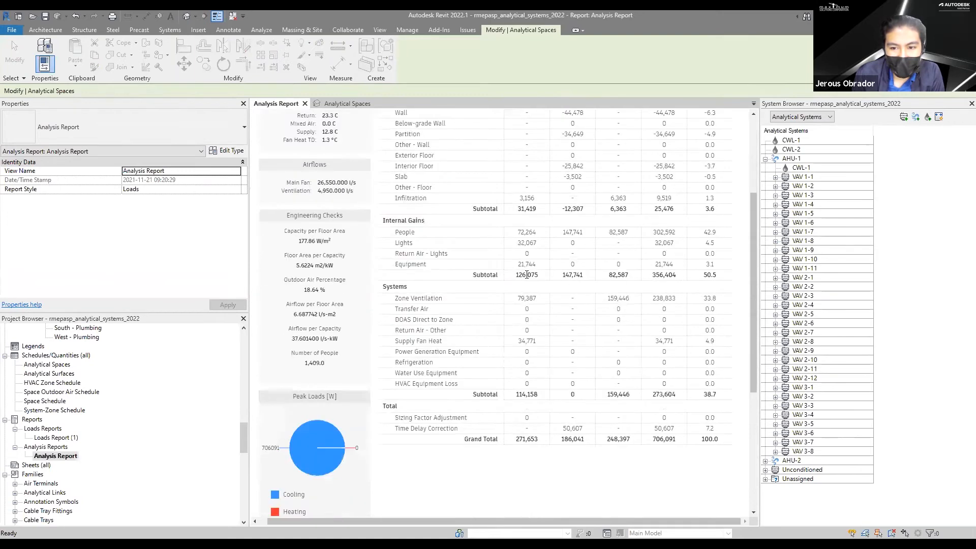
{"action": "scroll", "coordinate": [527, 275], "scroll_direction": "up", "scroll_amount": 2}
{"action": "scroll", "coordinate": [527, 275], "scroll_direction": "up", "scroll_amount": 1}
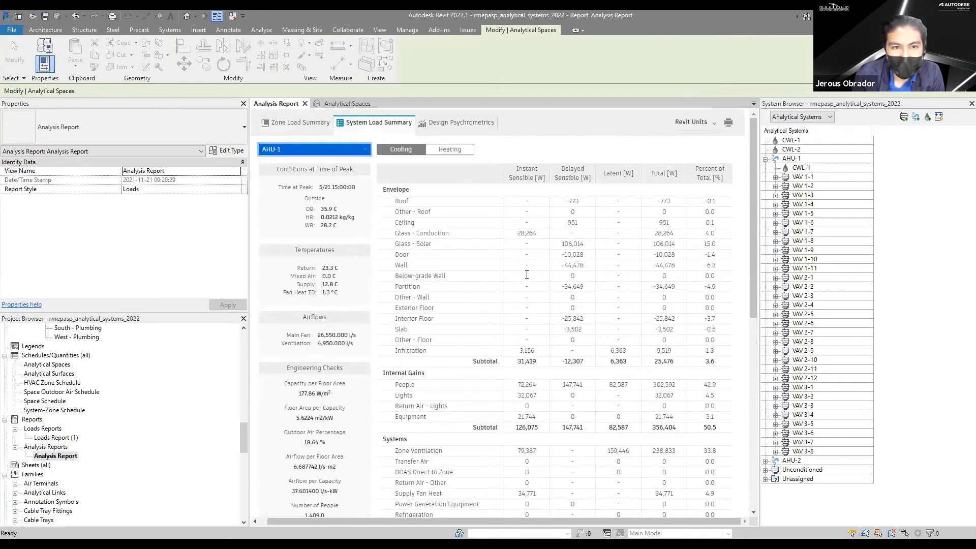
- Review the AHU-1 Cooling Coil chart and table in Design Psychrometrics, including the list of available coils
{"action": "left_click", "coordinate": [460, 127]}
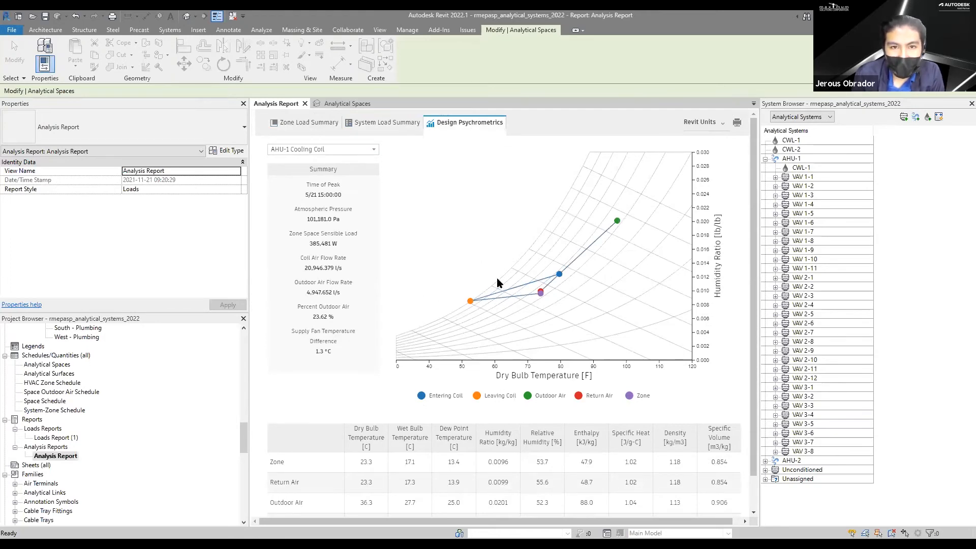
{"action": "left_click", "coordinate": [318, 150]}
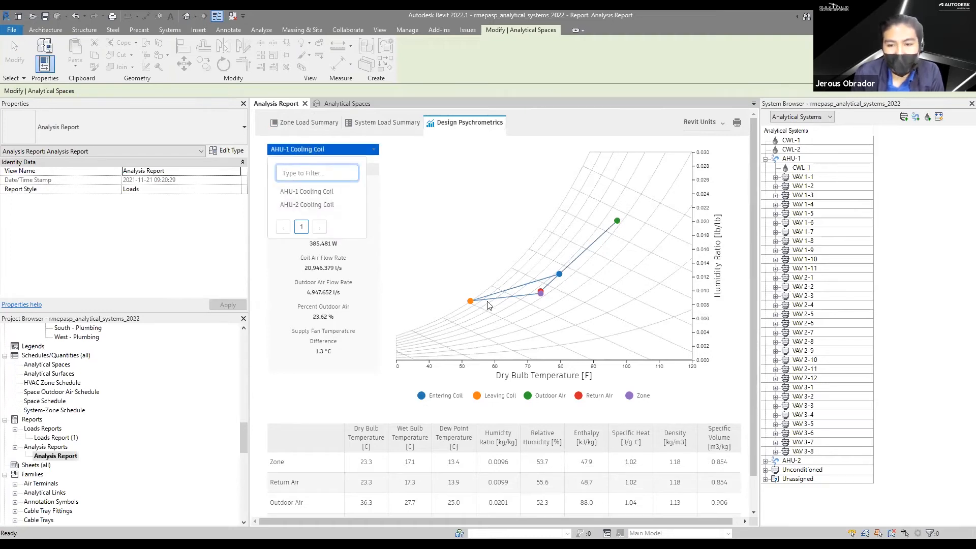
{"action": "scroll", "coordinate": [503, 310], "scroll_direction": "down", "scroll_amount": 2}
{"action": "scroll", "coordinate": [507, 308], "scroll_direction": "up", "scroll_amount": 1}
{"action": "scroll", "coordinate": [507, 308], "scroll_direction": "up", "scroll_amount": 1}
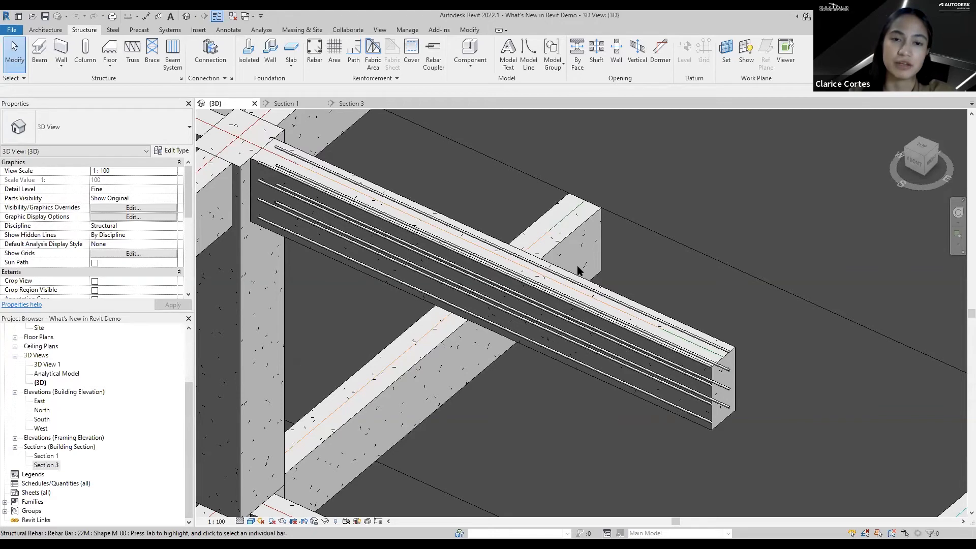
- Place an M_T1 stirrup around the eight longitudinal bars in the Section 1 beam, using Expand to Host
{"action": "left_click", "coordinate": [287, 103]}
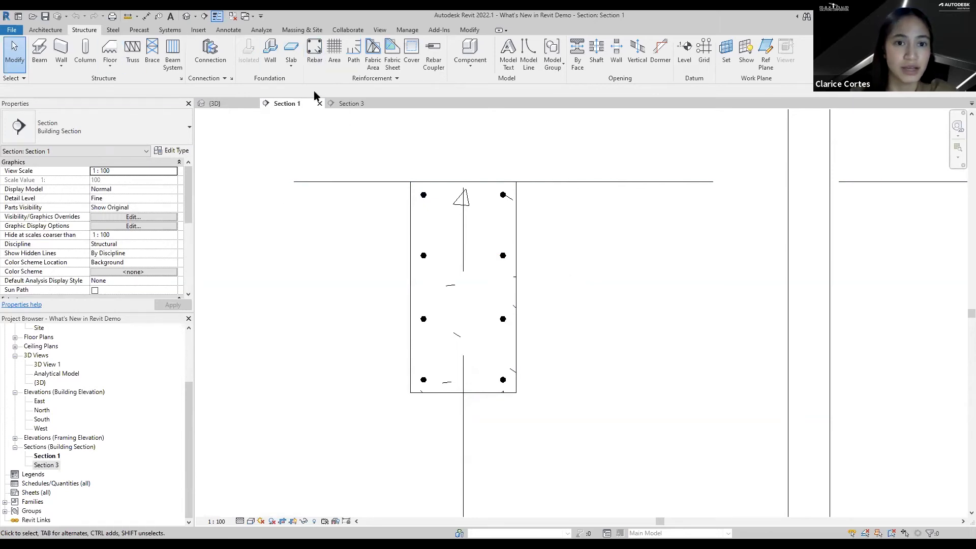
{"action": "left_click", "coordinate": [319, 57]}
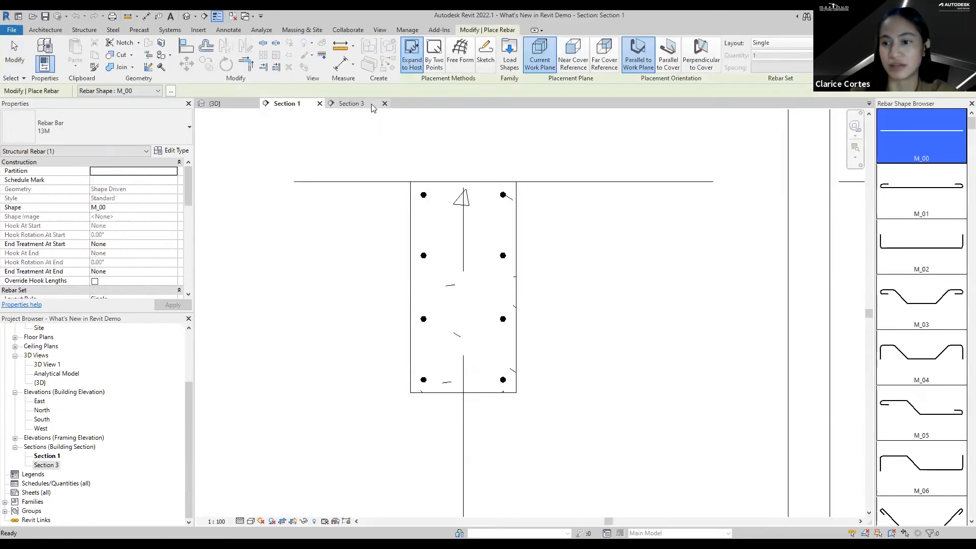
{"action": "scroll", "coordinate": [909, 253], "scroll_direction": "down", "scroll_amount": 10}
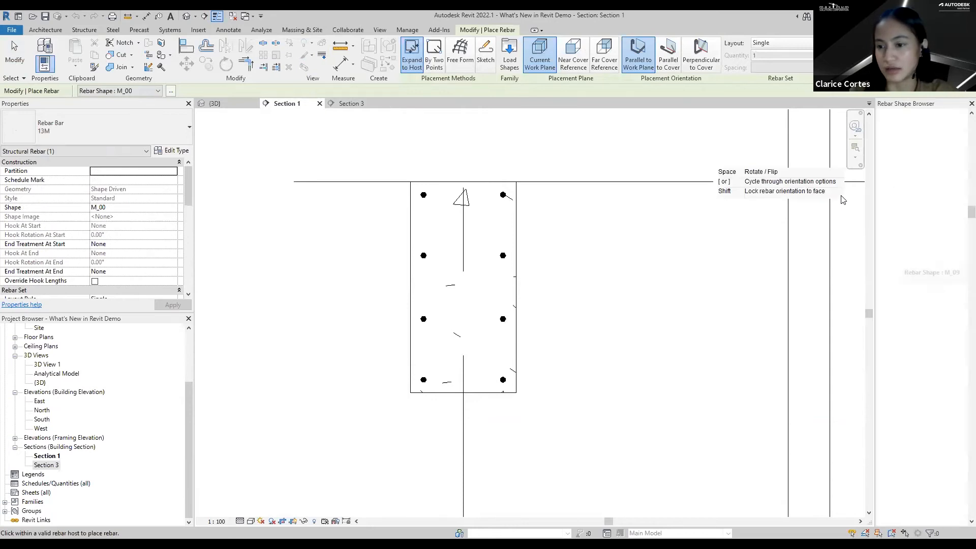
{"action": "scroll", "coordinate": [909, 253], "scroll_direction": "down", "scroll_amount": 8}
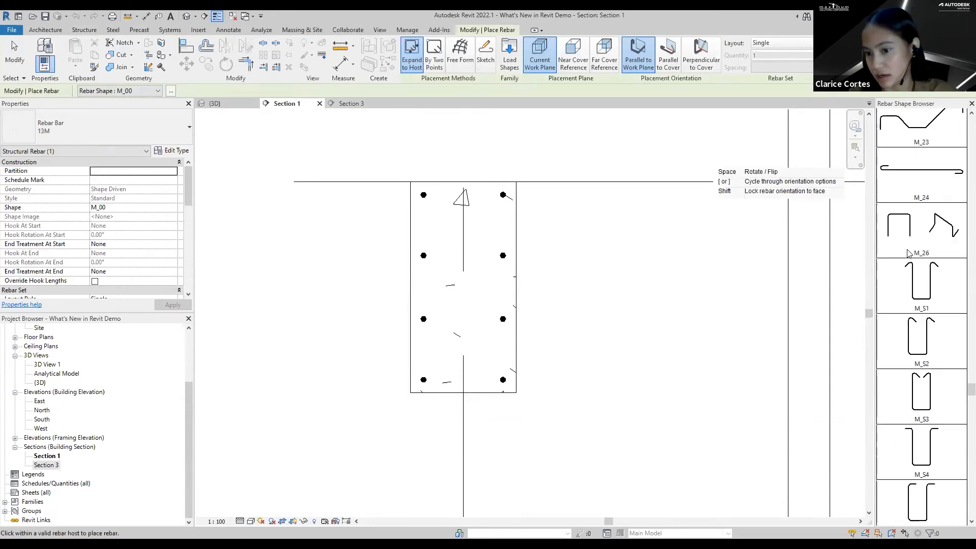
{"action": "scroll", "coordinate": [909, 253], "scroll_direction": "down", "scroll_amount": 2}
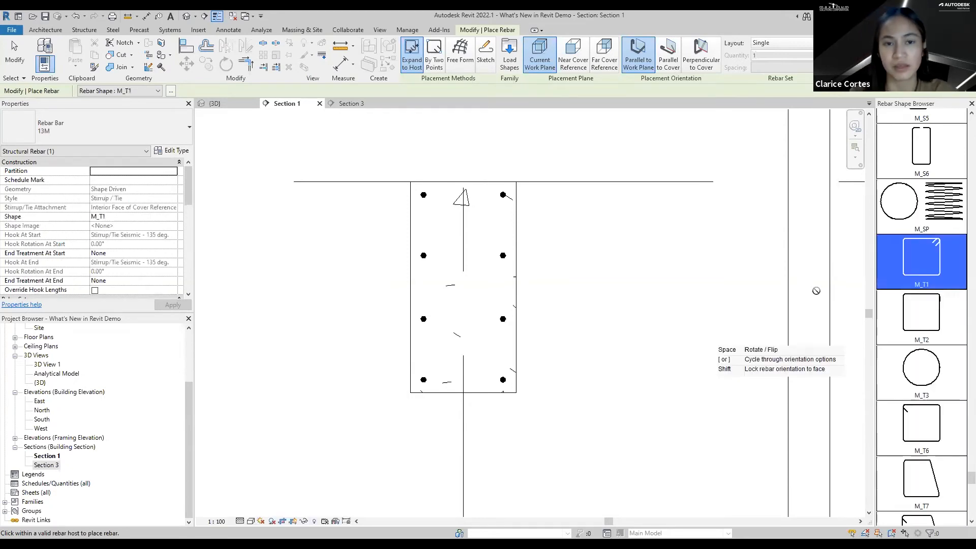
{"action": "left_click", "coordinate": [412, 62]}
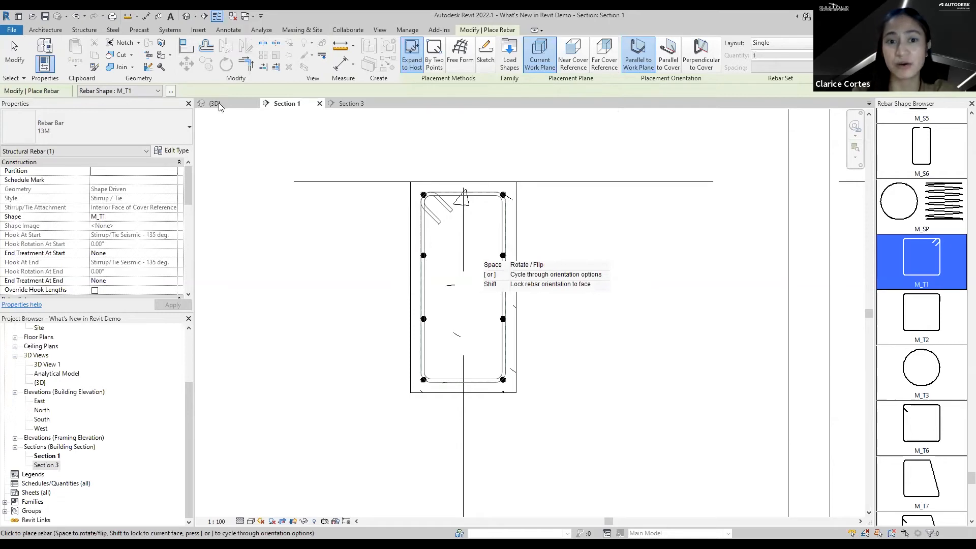
{"action": "key", "text": "Escape"}
- Set the M_T1 stirrup to display unobscured and as a solid in the {3D} view, and check it there
{"action": "left_click", "coordinate": [503, 231]}
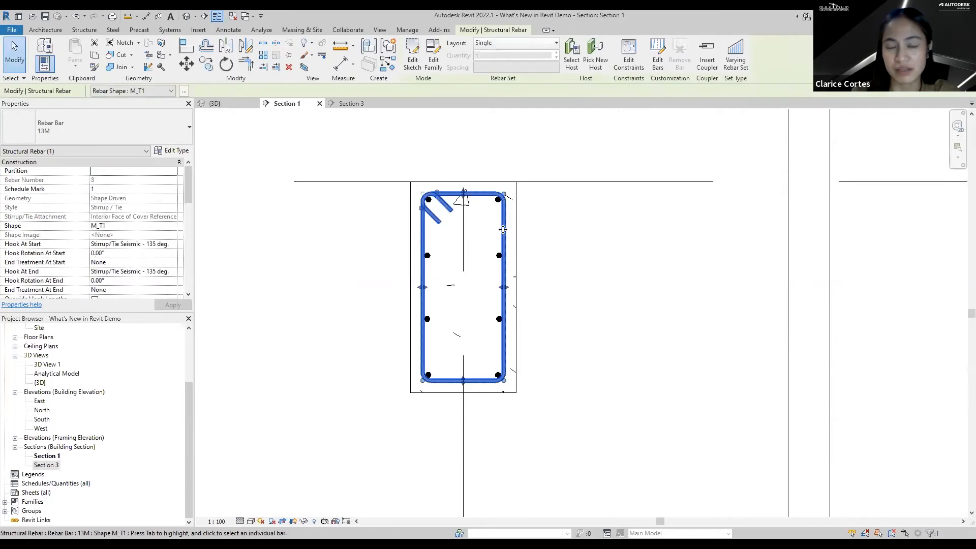
{"action": "right_click", "coordinate": [503, 231]}
{"action": "key", "text": "Escape"}
{"action": "scroll", "coordinate": [107, 235], "scroll_direction": "down", "scroll_amount": 5}
{"action": "left_click", "coordinate": [133, 208]}
{"action": "left_click", "coordinate": [510, 239]}
{"action": "left_click", "coordinate": [578, 238]}
{"action": "left_click", "coordinate": [513, 239]}
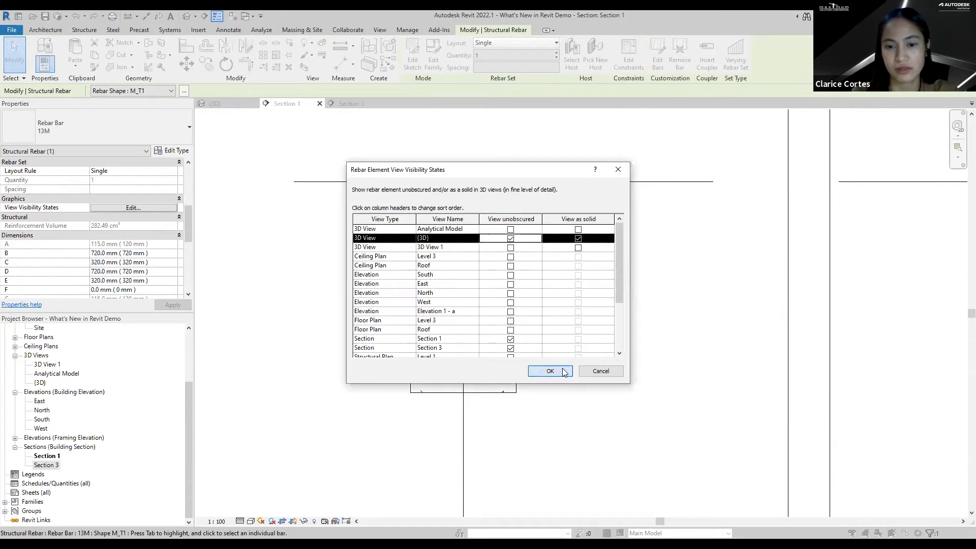
{"action": "left_click", "coordinate": [550, 370]}
{"action": "left_click", "coordinate": [223, 104]}
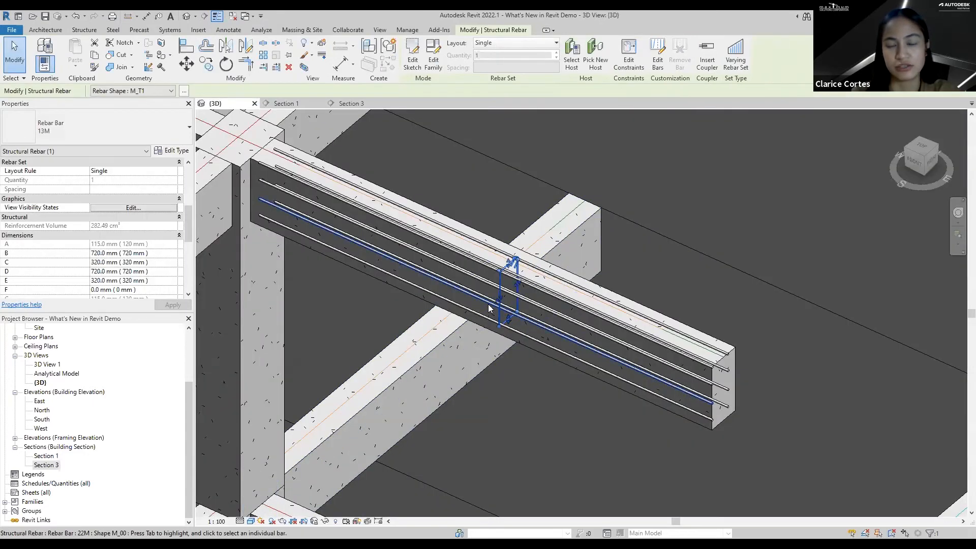
{"action": "key", "text": "Escape"}
{"action": "scroll", "coordinate": [491, 307], "scroll_direction": "up", "scroll_amount": 3}
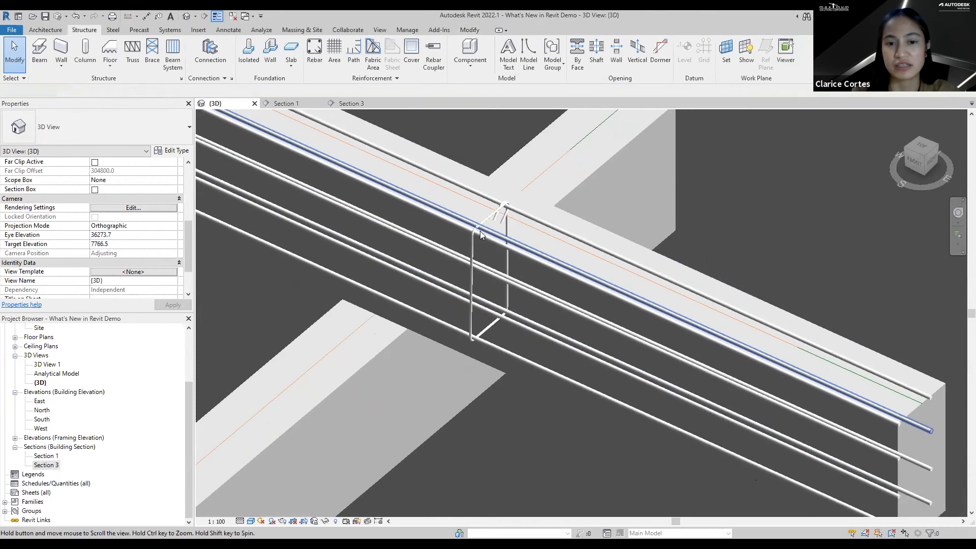
- Place an M_T2 tie by two points around the four middle longitudinal bars of the beam in Section 1
{"action": "left_click", "coordinate": [283, 104]}
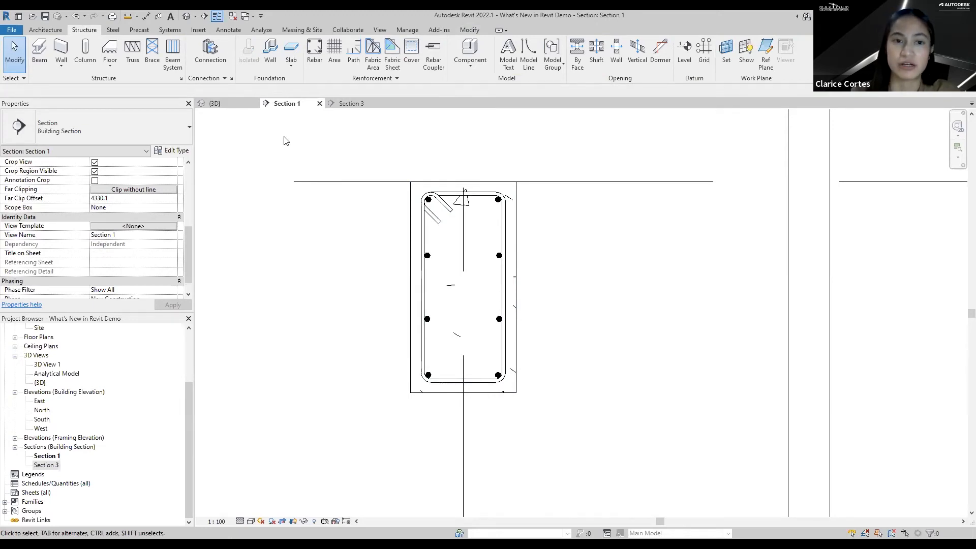
{"action": "left_click", "coordinate": [313, 50]}
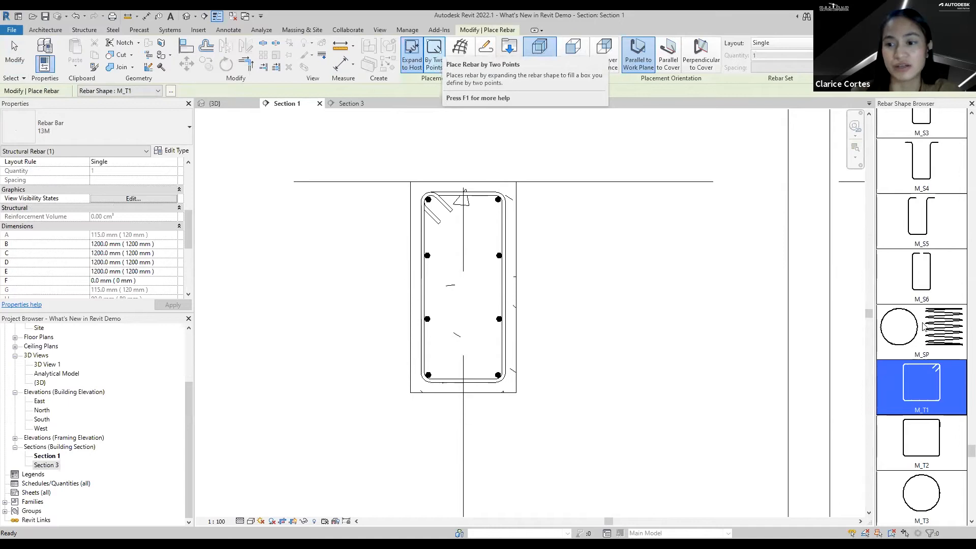
{"action": "left_click", "coordinate": [437, 65]}
{"action": "scroll", "coordinate": [914, 313], "scroll_direction": "down", "scroll_amount": 2}
{"action": "scroll", "coordinate": [914, 313], "scroll_direction": "down", "scroll_amount": 1}
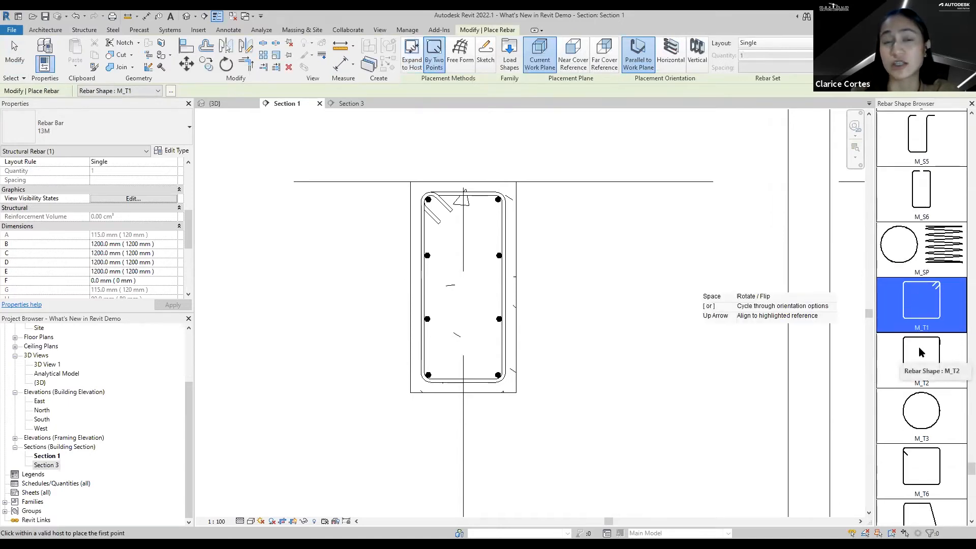
{"action": "left_click", "coordinate": [939, 365]}
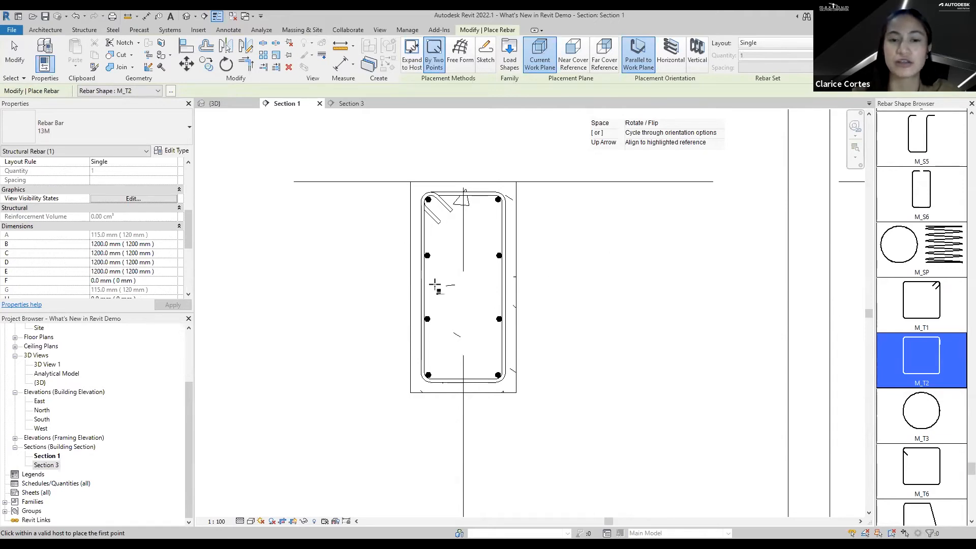
{"action": "left_click", "coordinate": [432, 68]}
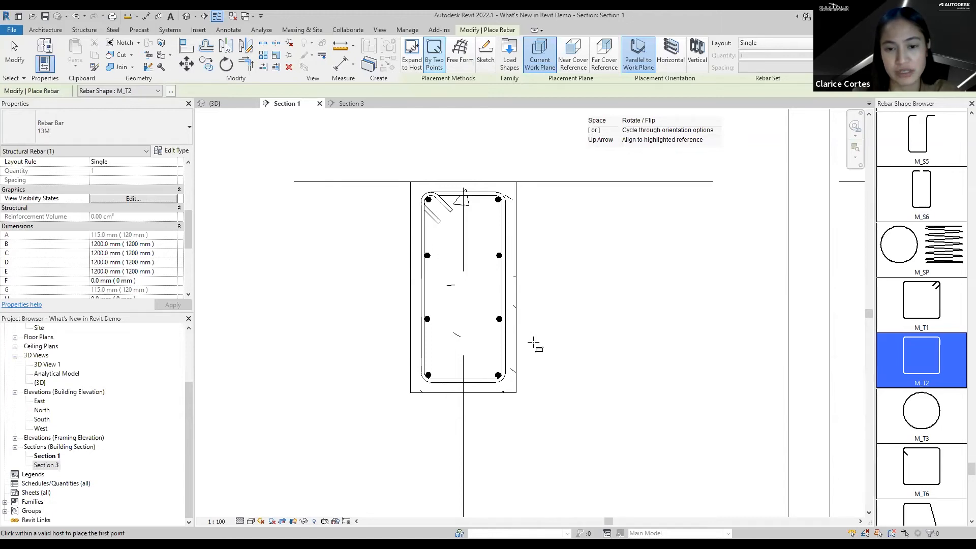
{"action": "scroll", "coordinate": [477, 302], "scroll_direction": "up", "scroll_amount": 3}
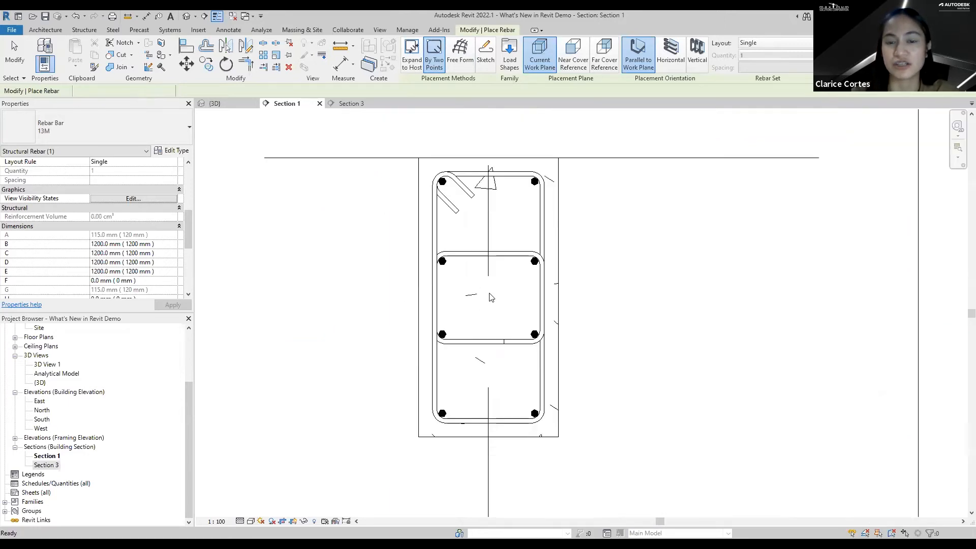
- Set the inner M_T2 tie to display unobscured and as a solid in the {3D} view, and inspect it there
{"action": "left_click", "coordinate": [519, 251]}
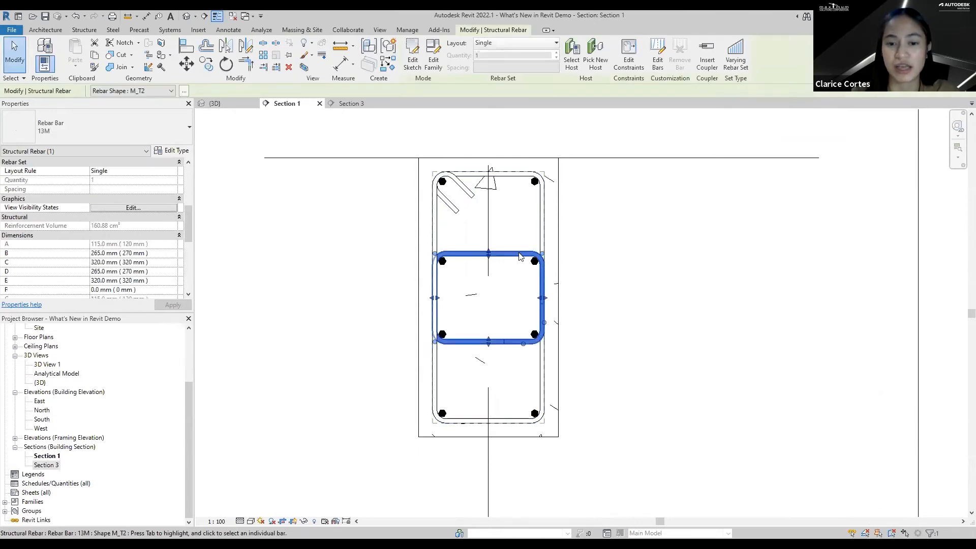
{"action": "left_click", "coordinate": [149, 208]}
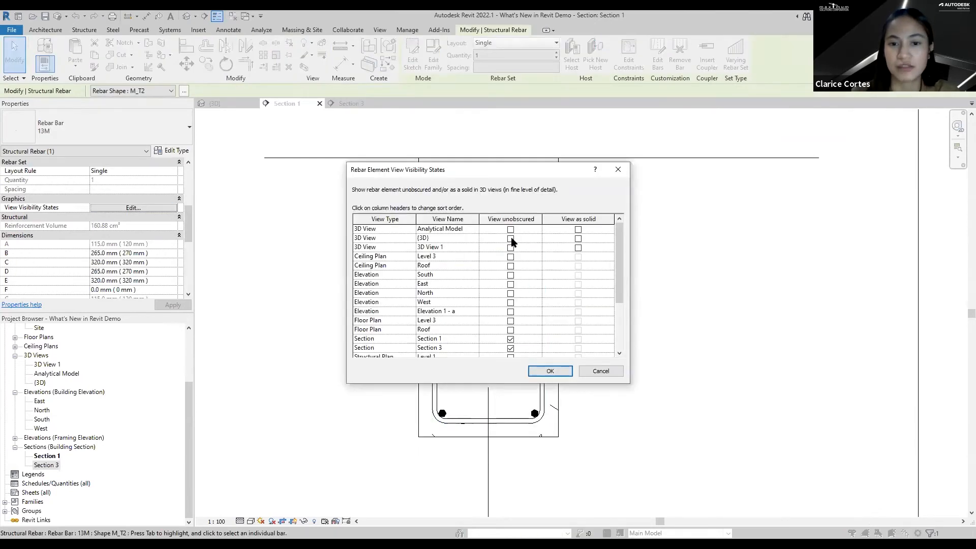
{"action": "left_click", "coordinate": [511, 238]}
{"action": "left_click", "coordinate": [579, 239]}
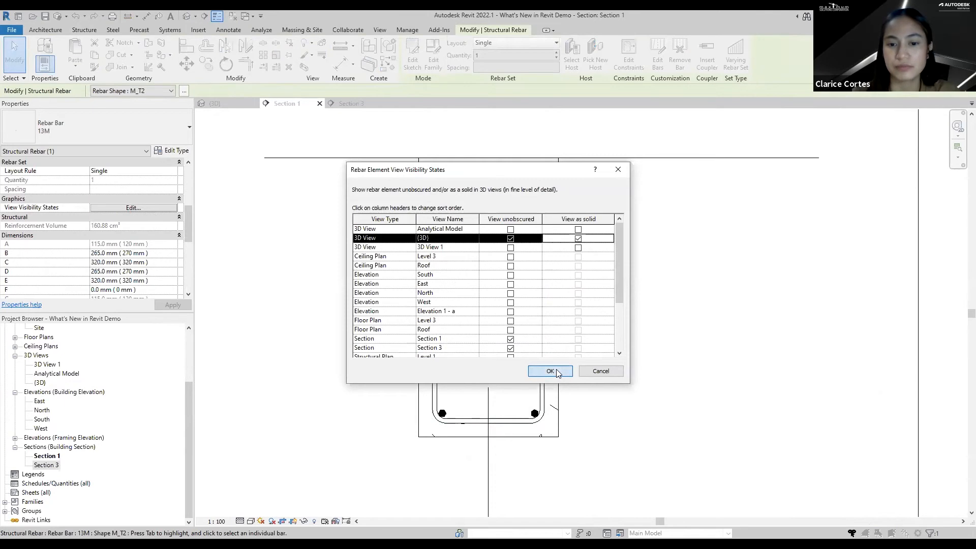
{"action": "left_click", "coordinate": [557, 372]}
{"action": "left_click", "coordinate": [232, 102]}
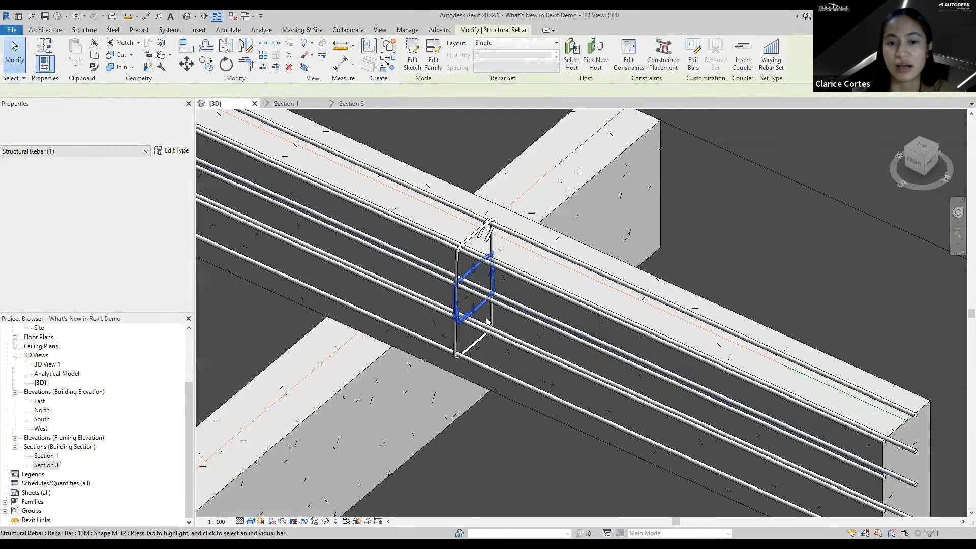
{"action": "left_click", "coordinate": [487, 321]}
{"action": "middle_click_drag", "start_coordinate": [530, 329], "coordinate": [636, 367]}
{"action": "middle_click_drag", "start_coordinate": [593, 314], "coordinate": [601, 354], "text": "shift"}
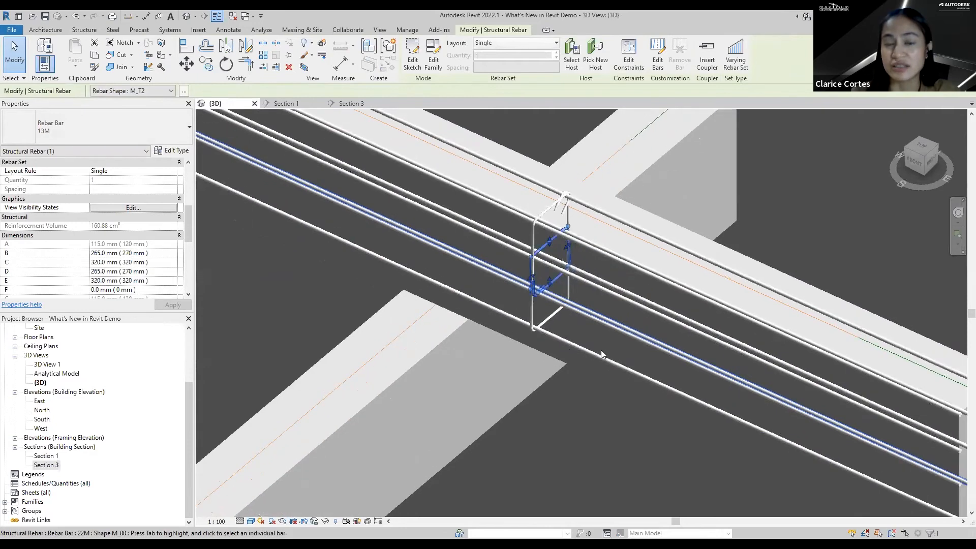
{"action": "scroll", "coordinate": [602, 356], "scroll_direction": "down", "scroll_amount": 5}
{"action": "scroll", "coordinate": [638, 179], "scroll_direction": "up", "scroll_amount": 2}
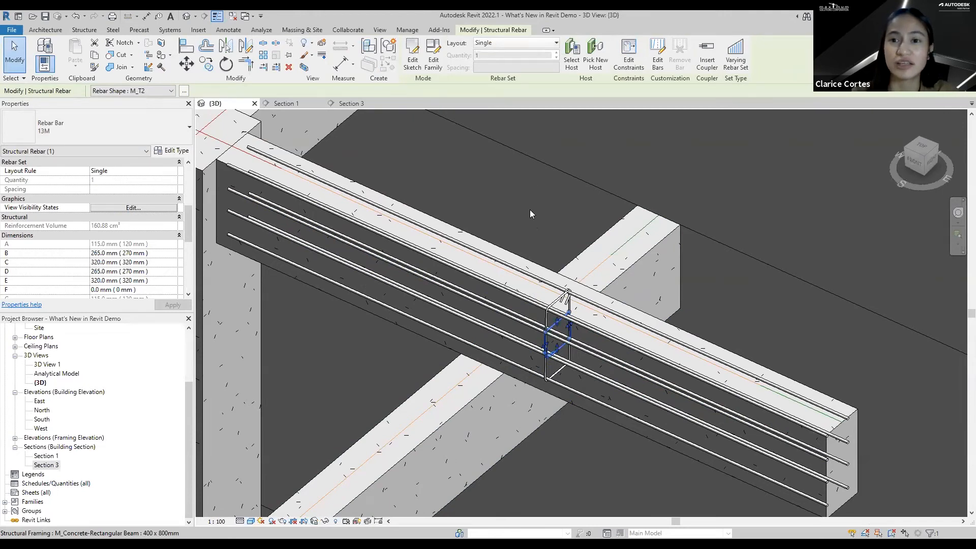
- Distribute the M_T1 stirrup along the beam with a Maximum Spacing layout of 100 mm
{"action": "left_click", "coordinate": [547, 321]}
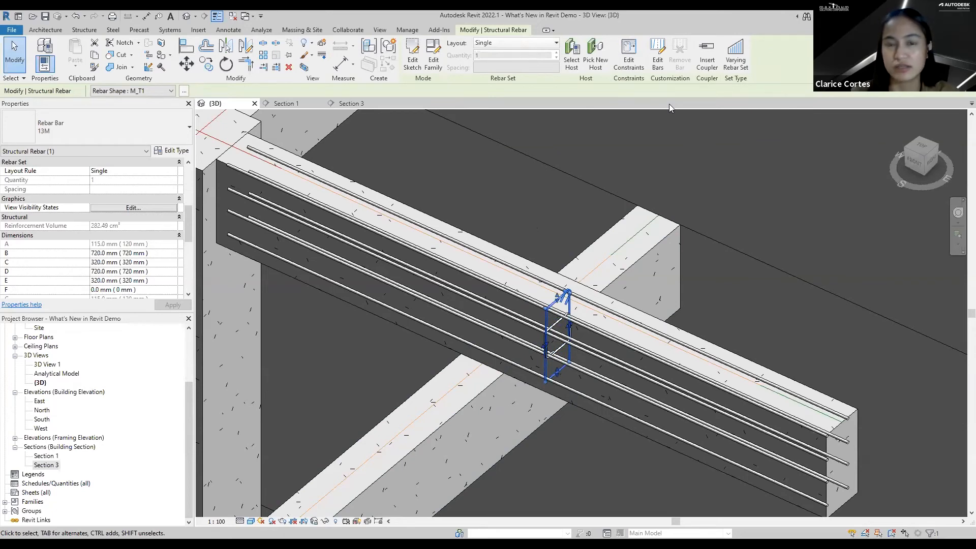
{"action": "left_click", "coordinate": [501, 44]}
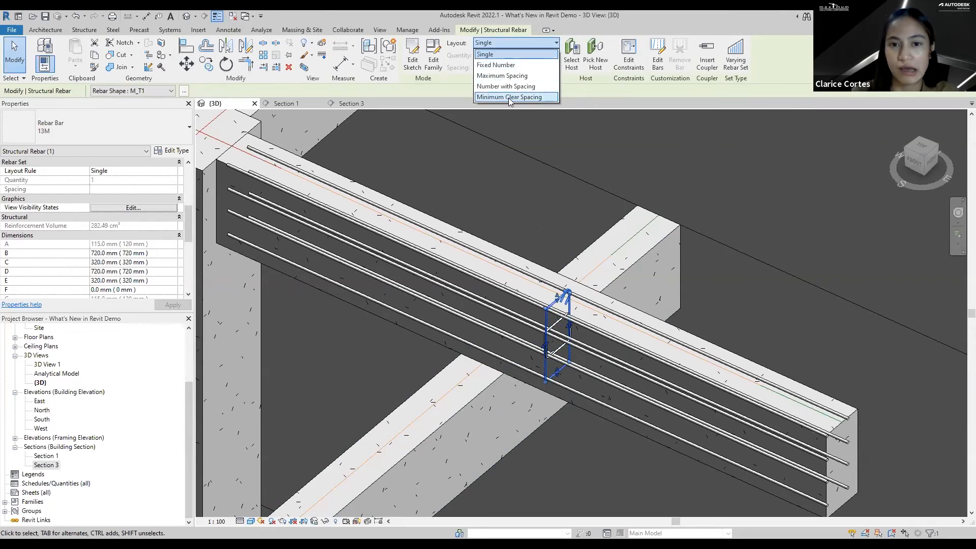
{"action": "left_click", "coordinate": [535, 77]}
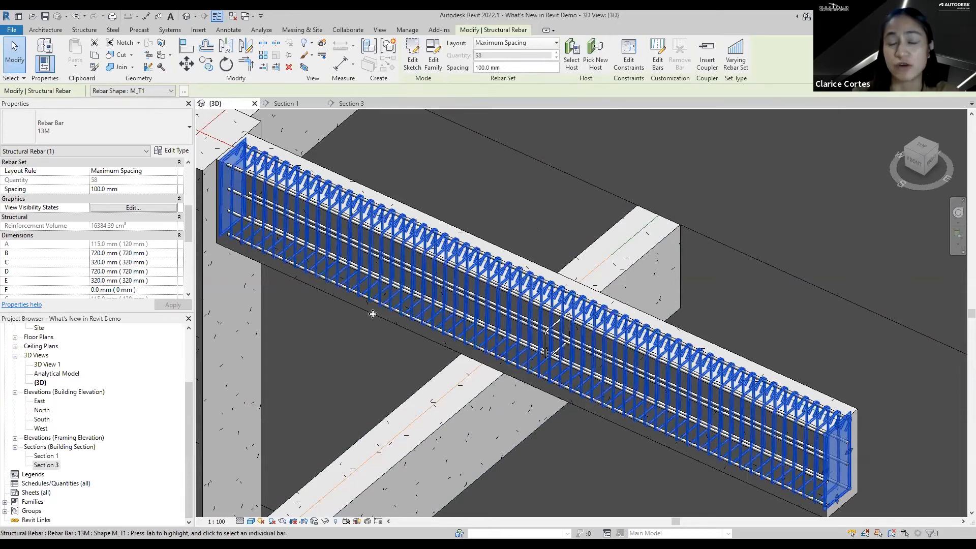
{"action": "scroll", "coordinate": [385, 291], "scroll_direction": "up", "scroll_amount": 3}
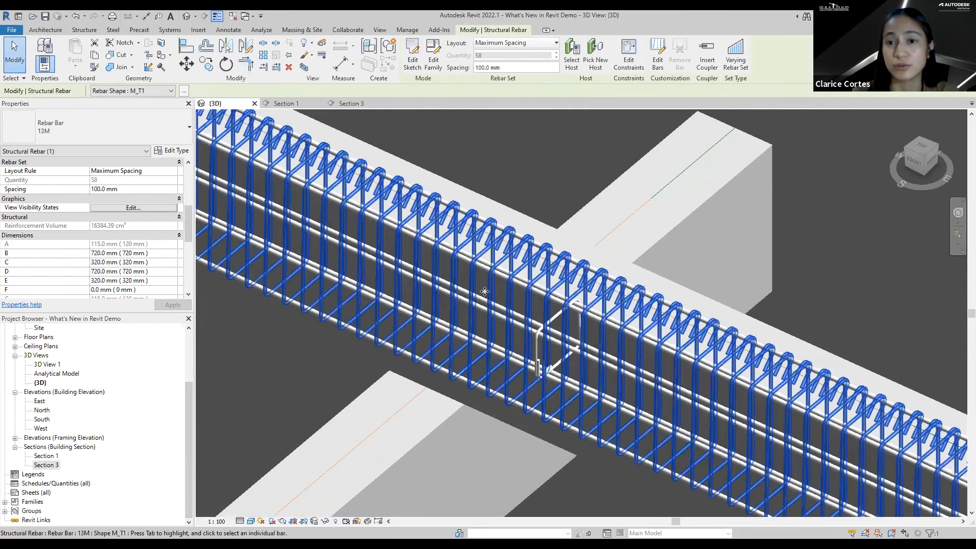
{"action": "scroll", "coordinate": [710, 155], "scroll_direction": "down", "scroll_amount": 4}
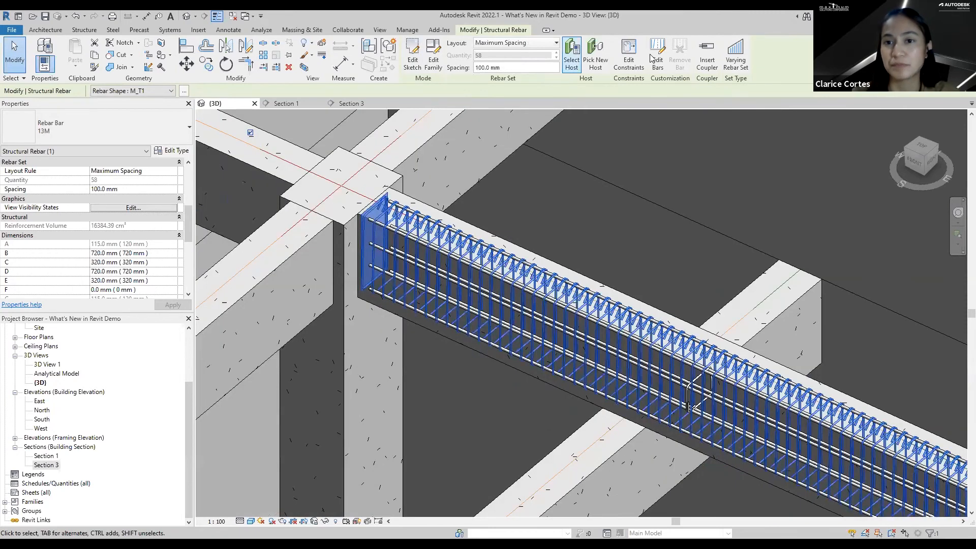
- Edit the individual bars of the M_T1 set and place the second stirrup 50 mm from the column-end stirrup
{"action": "left_click", "coordinate": [663, 56]}
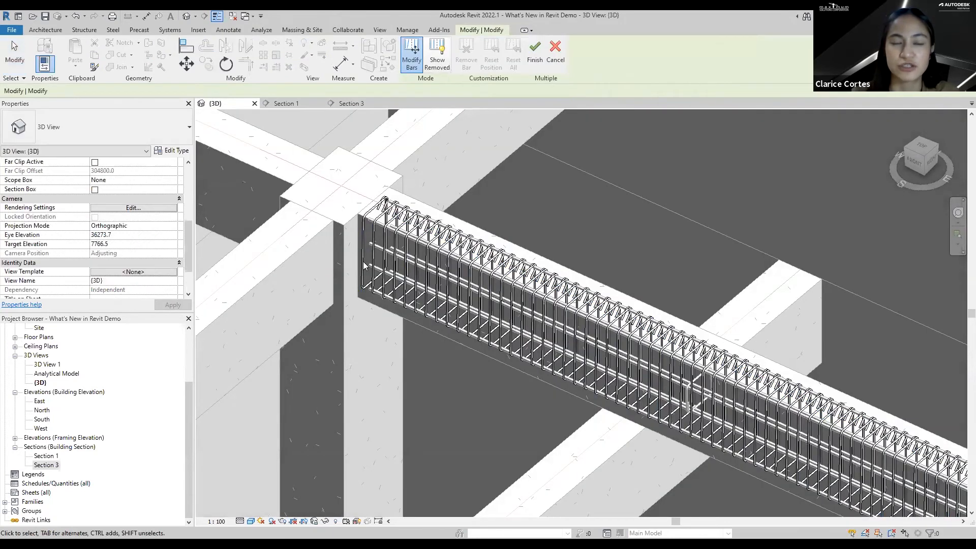
{"action": "scroll", "coordinate": [363, 261], "scroll_direction": "up", "scroll_amount": 3}
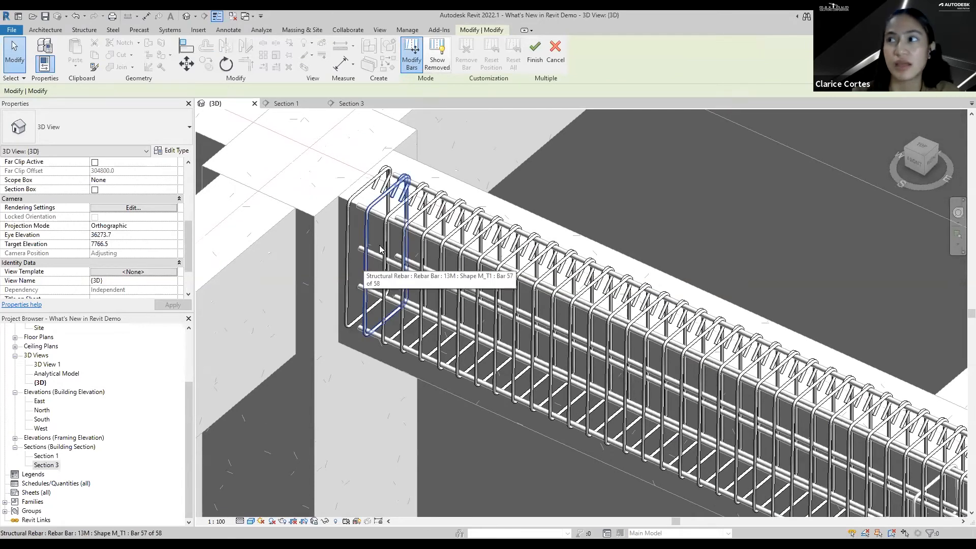
{"action": "left_click", "coordinate": [380, 249]}
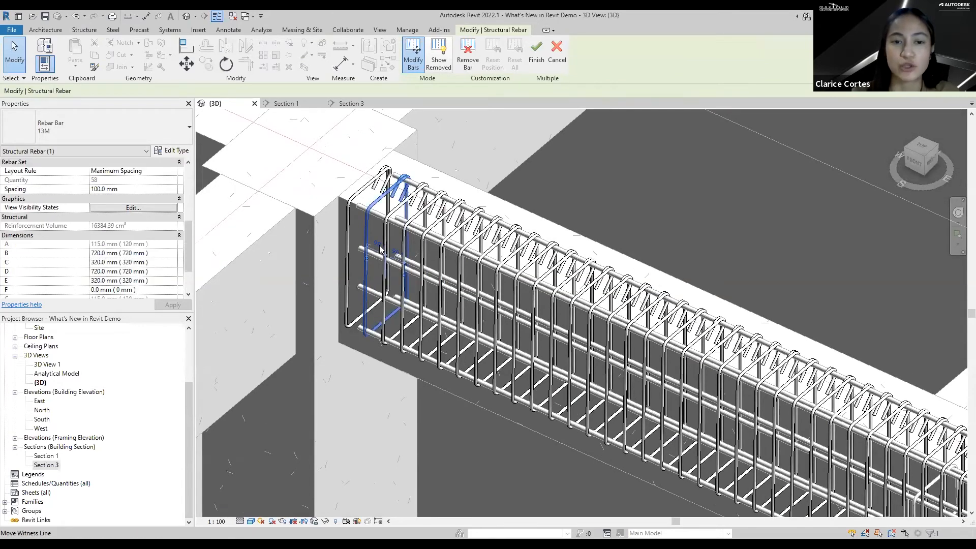
{"action": "scroll", "coordinate": [381, 249], "scroll_direction": "up", "scroll_amount": 1}
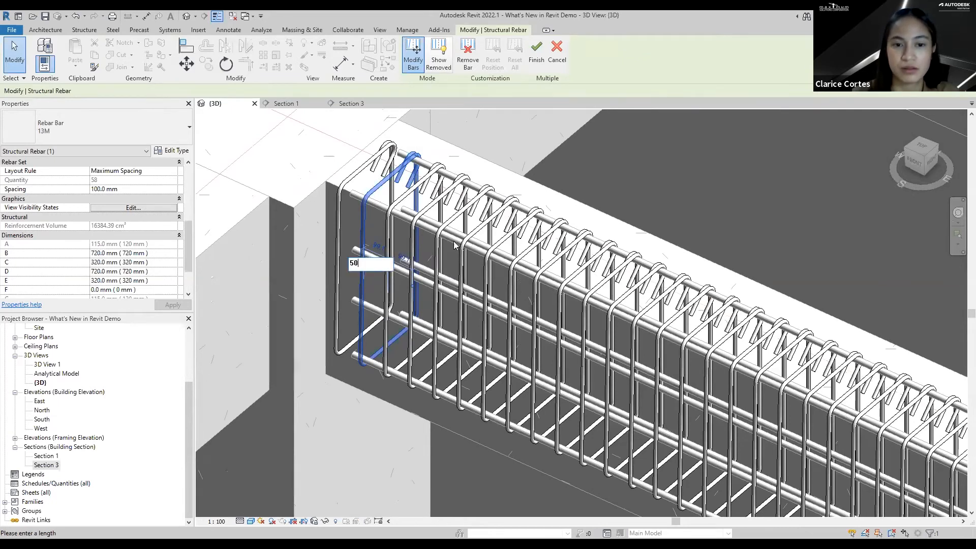
{"action": "left_click", "coordinate": [387, 256]}
- Set the third stirrup's distance from the second one to 50 mm
{"action": "left_click", "coordinate": [402, 259]}
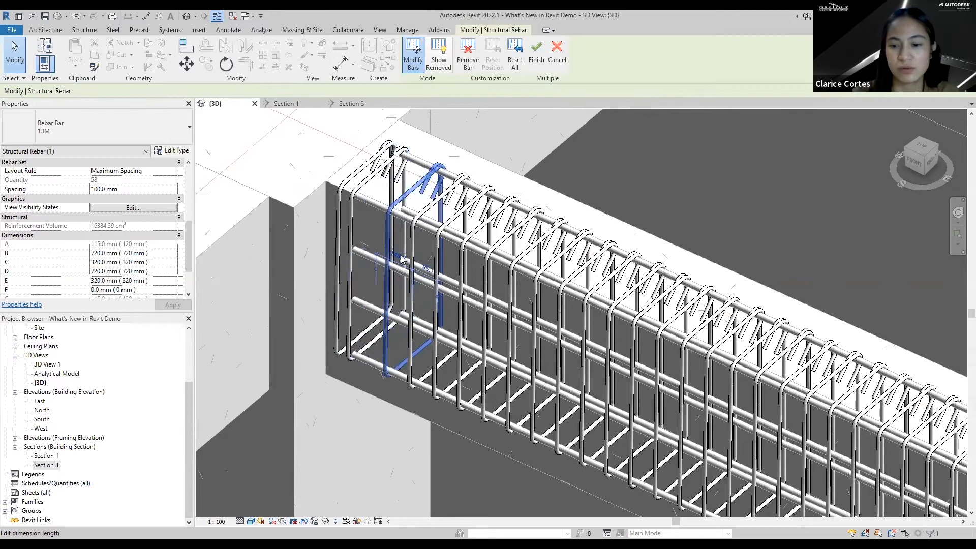
{"action": "left_click", "coordinate": [401, 259]}
{"action": "type", "text": "50"}
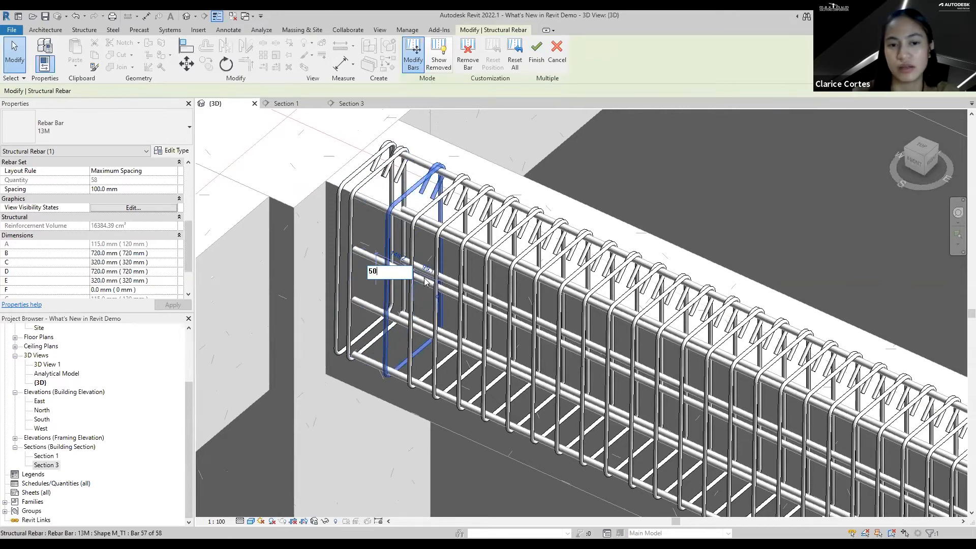
{"action": "key", "text": "Return"}
- Set the fourth M_T1 stirrup's distance from the third one to 75 mm
{"action": "scroll", "coordinate": [366, 266], "scroll_direction": "down", "scroll_amount": 2}
{"action": "middle_click_drag", "start_coordinate": [369, 265], "coordinate": [337, 288]}
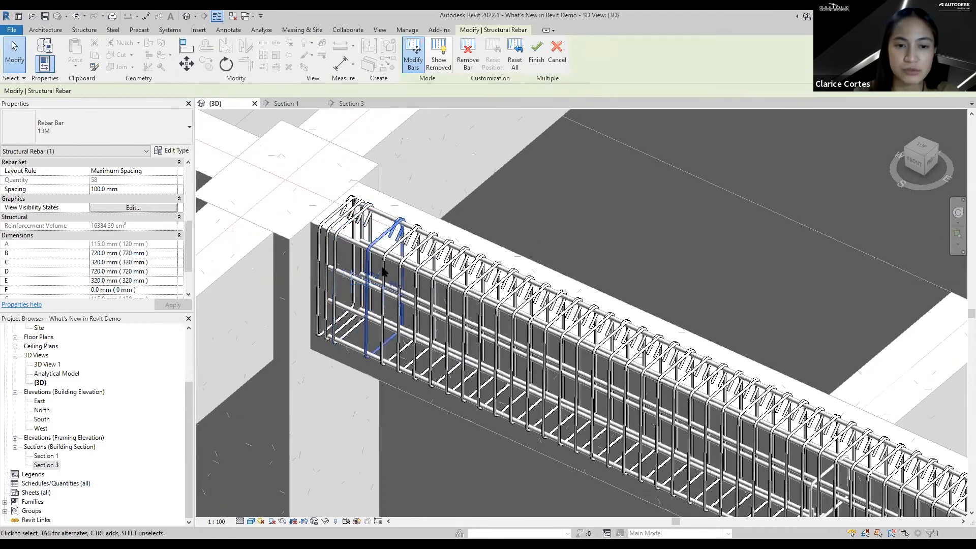
{"action": "scroll", "coordinate": [344, 285], "scroll_direction": "up", "scroll_amount": 2}
{"action": "left_click", "coordinate": [386, 273]}
{"action": "type", "text": "75"}
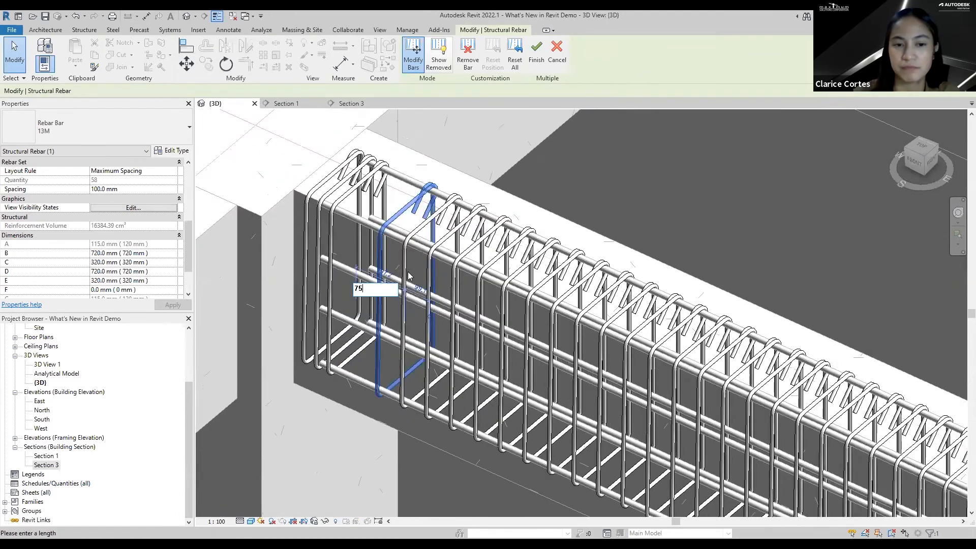
{"action": "key", "text": "Return"}
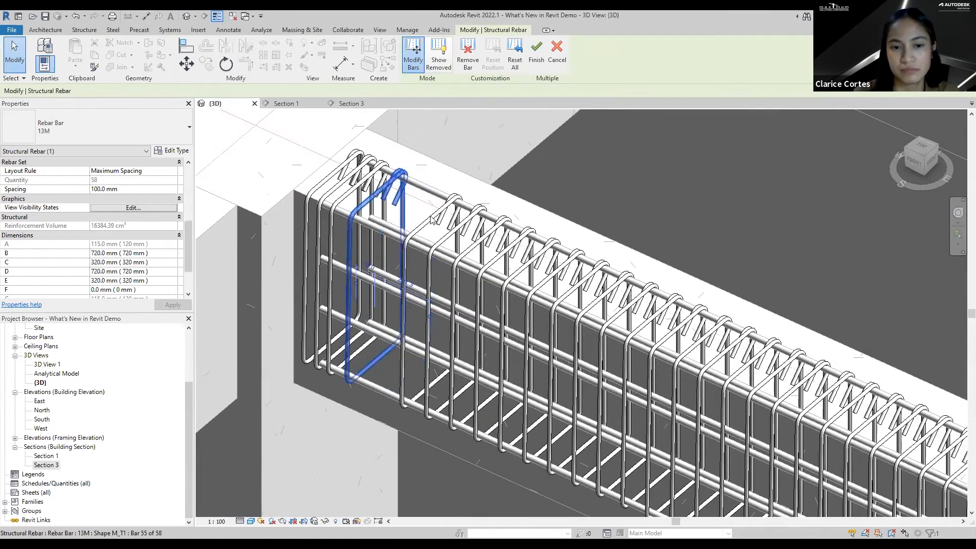
- Place the fifth and sixth stirrups from the column end each 75 mm from the preceding stirrup
{"action": "left_click", "coordinate": [406, 281]}
{"action": "left_click", "coordinate": [405, 282]}
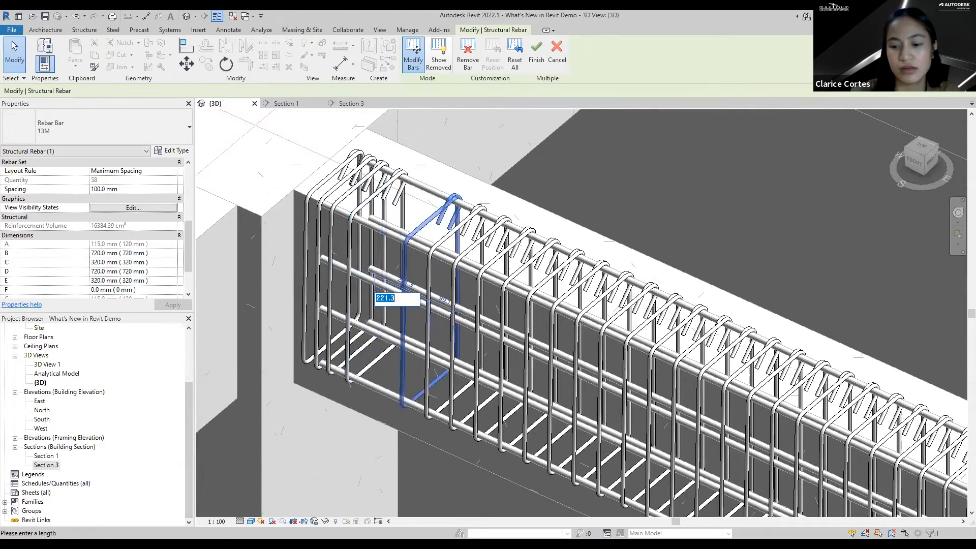
{"action": "type", "text": "75"}
{"action": "key", "text": "Return"}
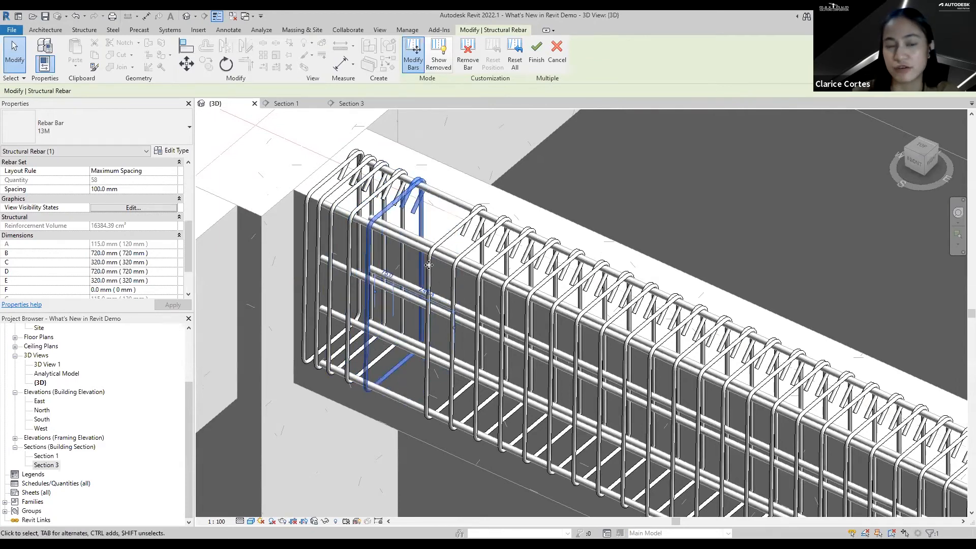
{"action": "left_click", "coordinate": [421, 294]}
{"action": "type", "text": "75"}
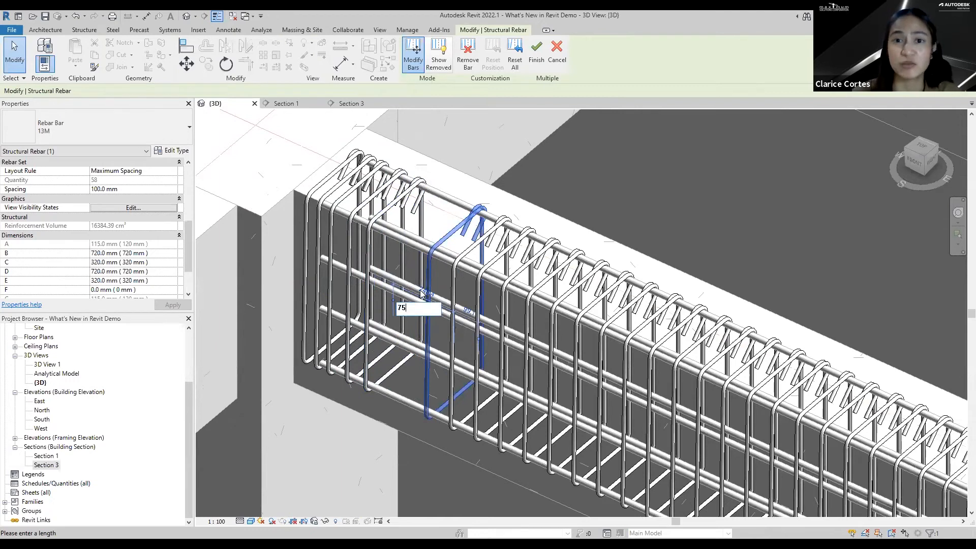
{"action": "key", "text": "Return"}
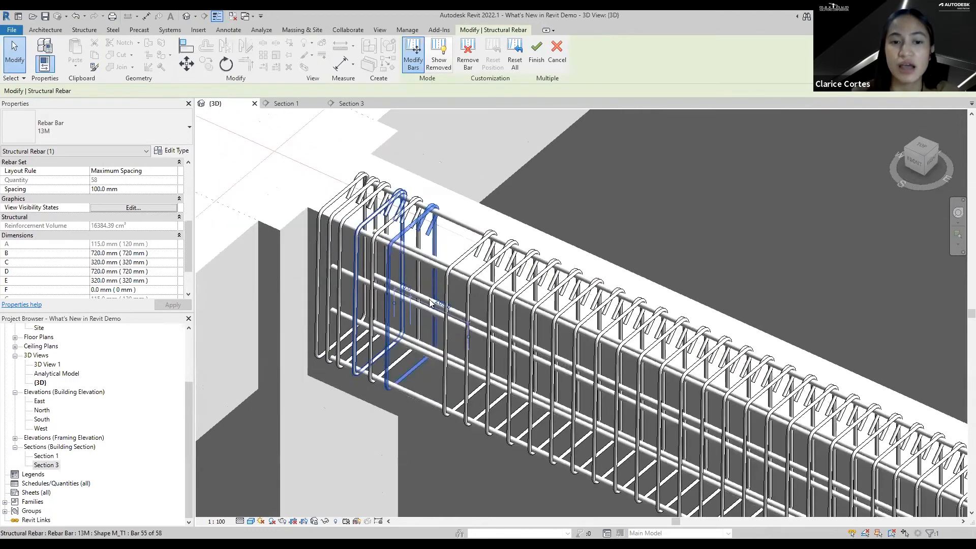
- Set the seventh and eighth stirrups' distances from their preceding stirrups to 75 mm each
{"action": "left_click", "coordinate": [456, 286]}
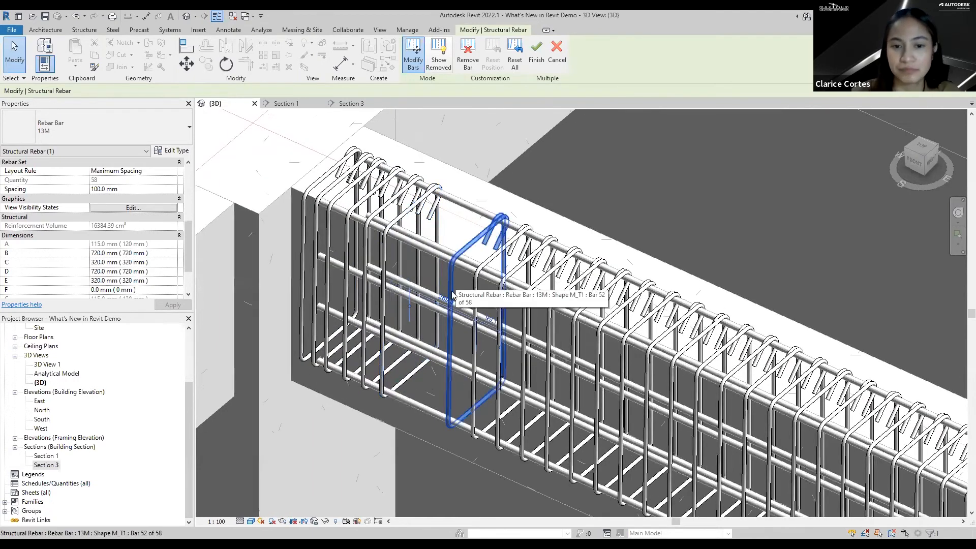
{"action": "left_click", "coordinate": [444, 299]}
{"action": "type", "text": "25"}
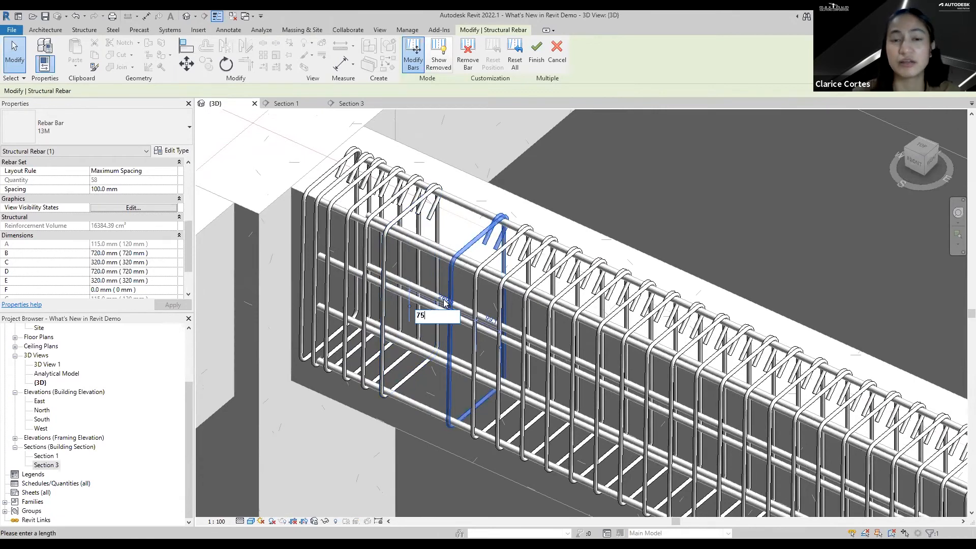
{"action": "key", "text": "Return"}
{"action": "left_click", "coordinate": [473, 311]}
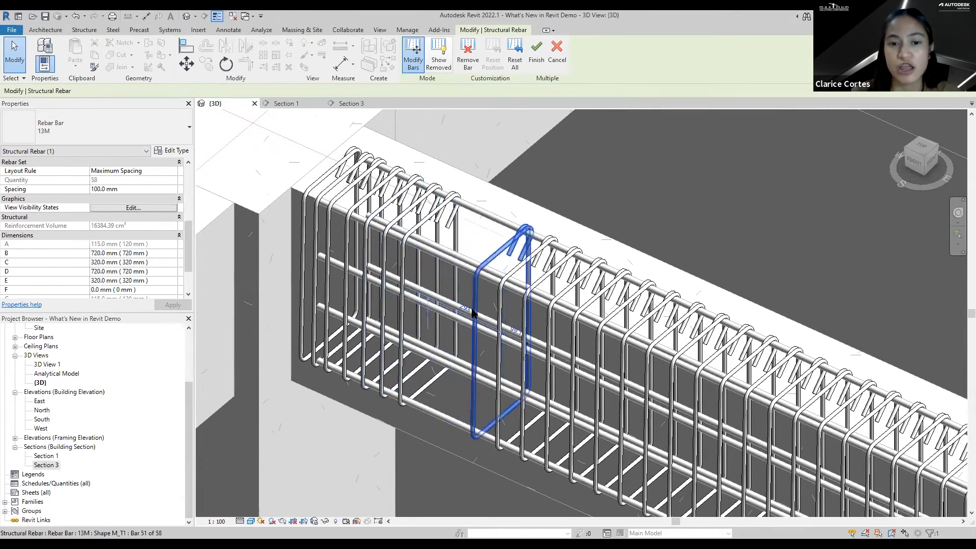
{"action": "left_click", "coordinate": [471, 311]}
{"action": "type", "text": "7"}
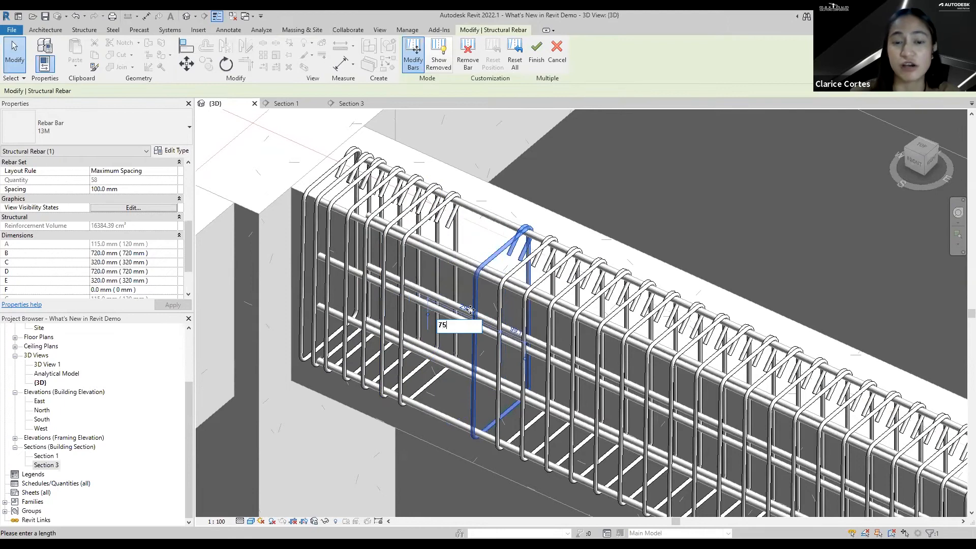
{"action": "type", "text": "5"}
{"action": "key", "text": "Return"}
- Place the ninth and tenth stirrups each 120 mm from the preceding stirrup
{"action": "scroll", "coordinate": [384, 309], "scroll_direction": "down", "scroll_amount": 3}
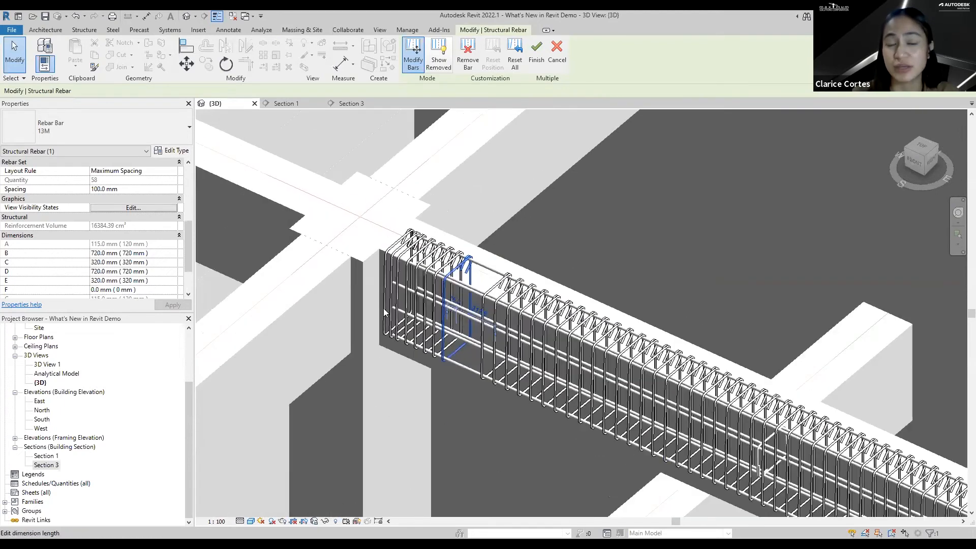
{"action": "middle_click_drag", "start_coordinate": [615, 220], "coordinate": [488, 175]}
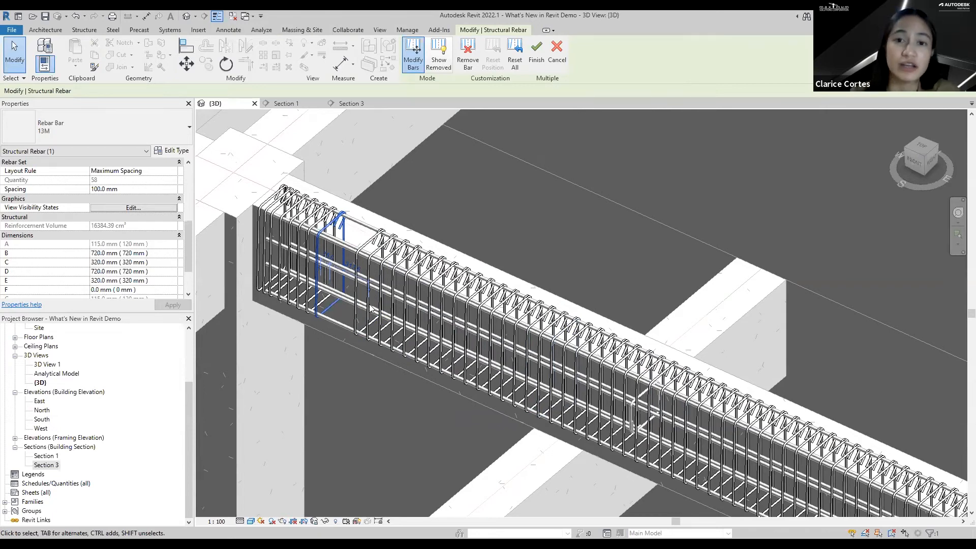
{"action": "scroll", "coordinate": [342, 277], "scroll_direction": "up", "scroll_amount": 3}
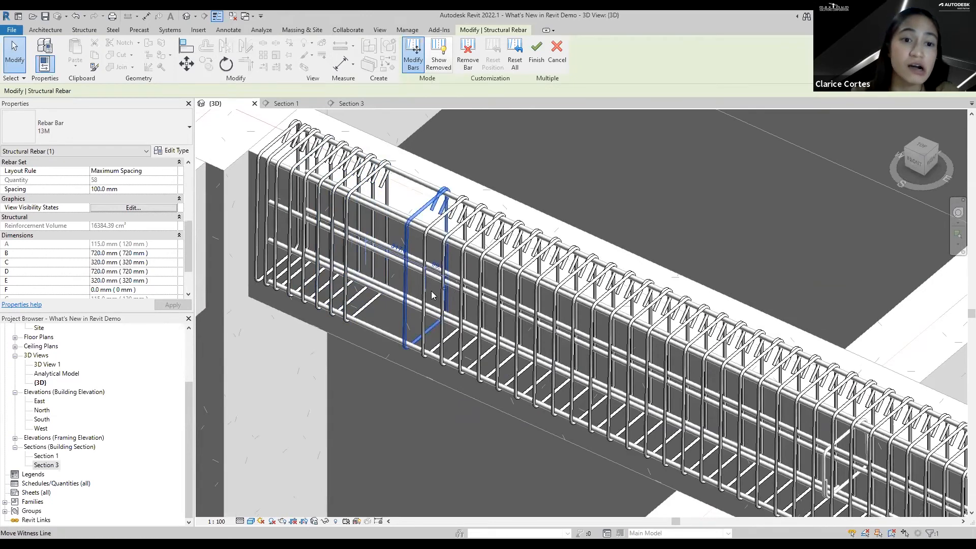
{"action": "left_click", "coordinate": [398, 251]}
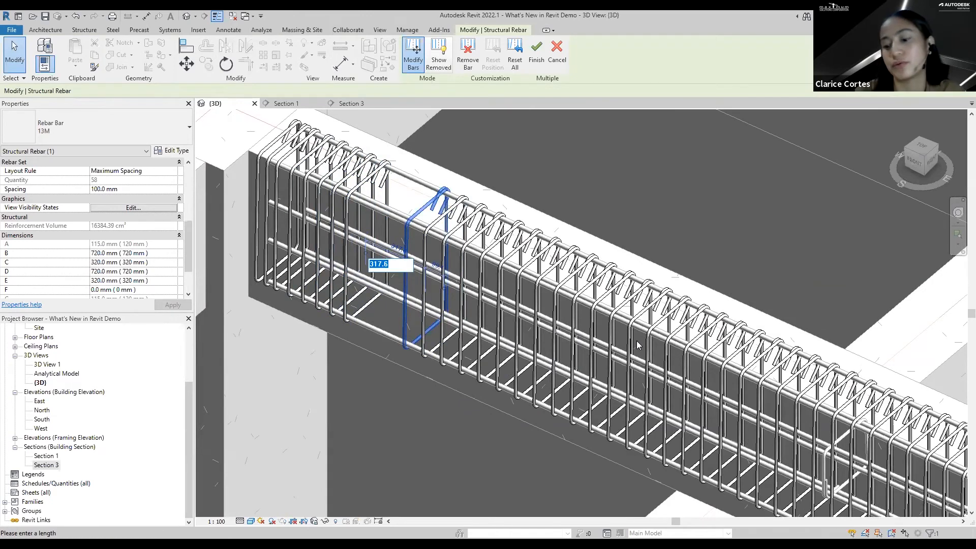
{"action": "type", "text": "200"}
{"action": "key", "text": "Return"}
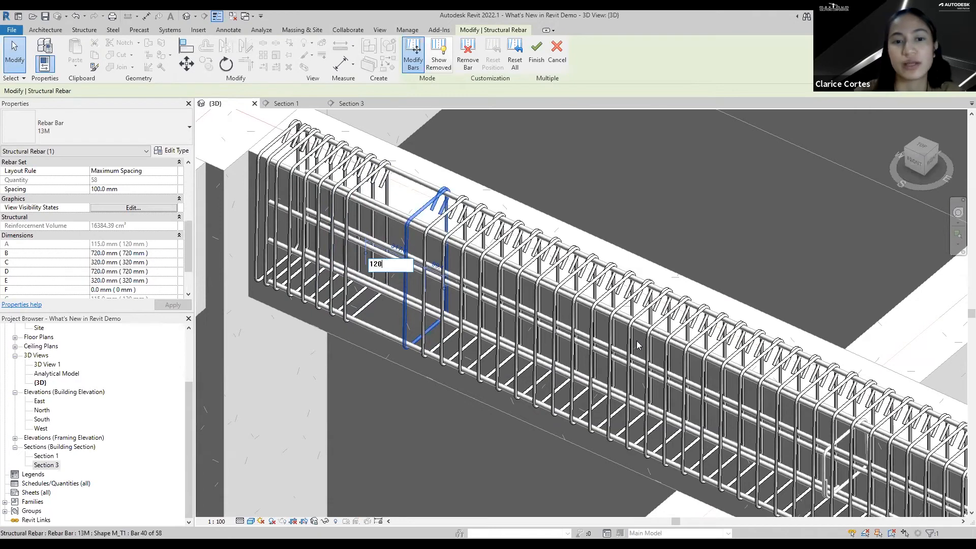
{"action": "left_click_drag", "start_coordinate": [412, 231], "coordinate": [467, 255]}
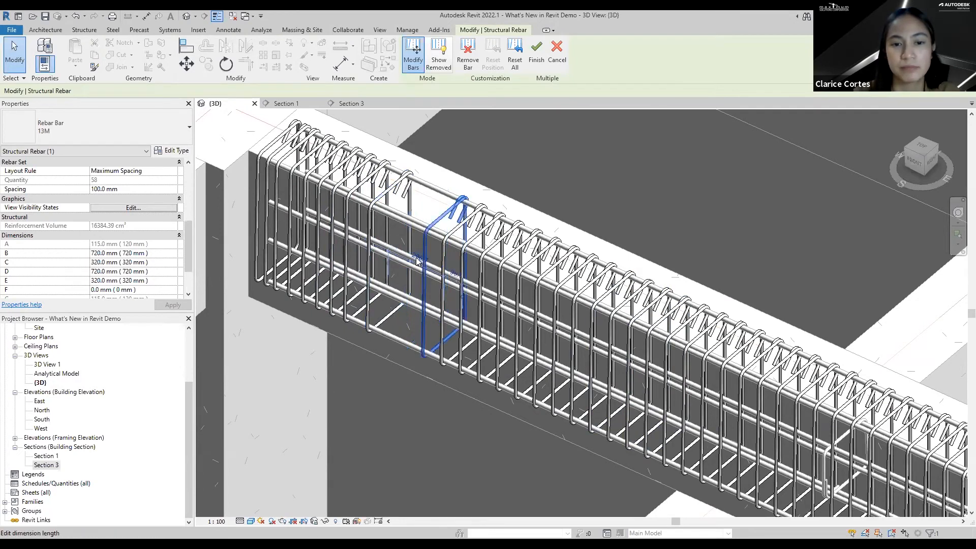
{"action": "left_click", "coordinate": [425, 262]}
{"action": "type", "text": "120"}
{"action": "key", "text": "Return"}
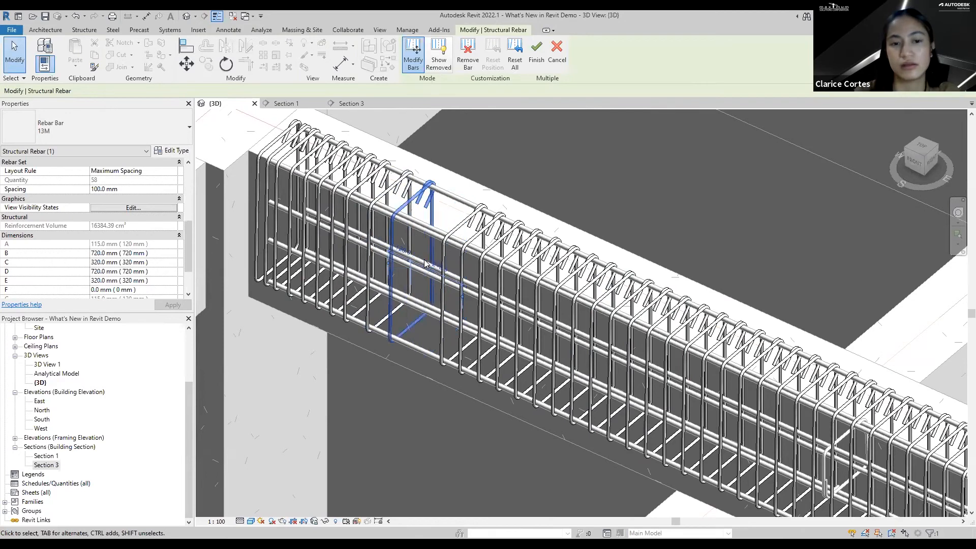
- Set the eleventh and twelfth stirrups' distances from their preceding stirrups to 120 mm each
{"action": "left_click", "coordinate": [442, 269]}
{"action": "left_click", "coordinate": [439, 268]}
{"action": "type", "text": "120"}
{"action": "key", "text": "Return"}
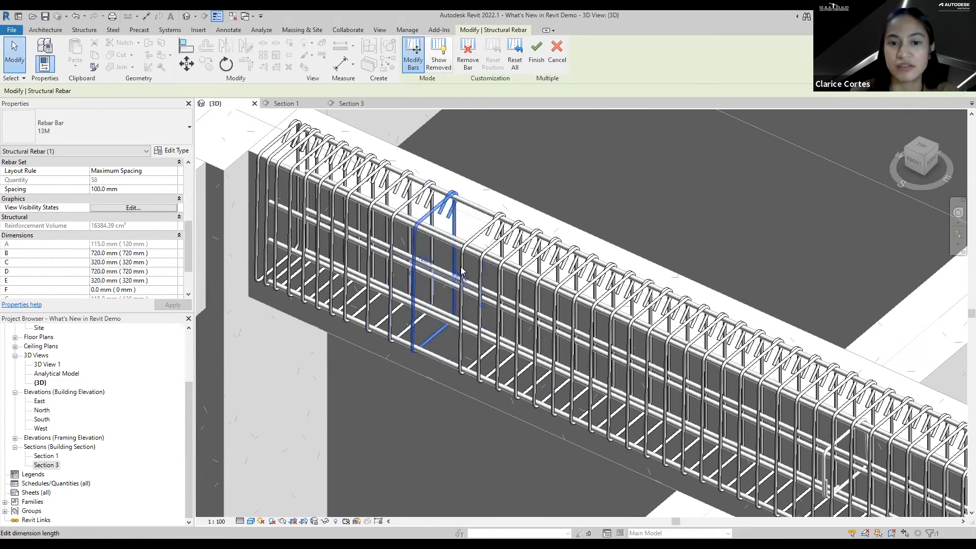
{"action": "left_click", "coordinate": [464, 276]}
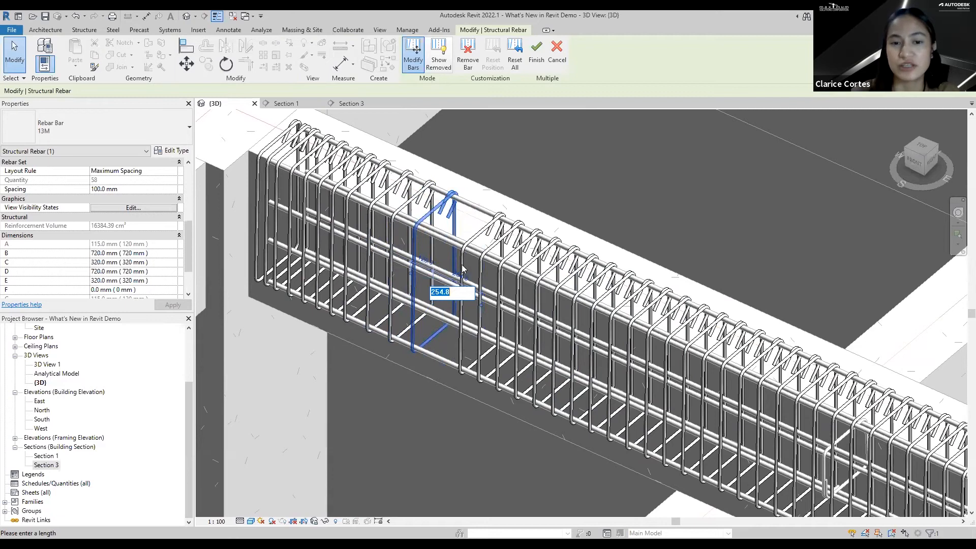
{"action": "left_click", "coordinate": [464, 278]}
{"action": "left_click", "coordinate": [464, 276]}
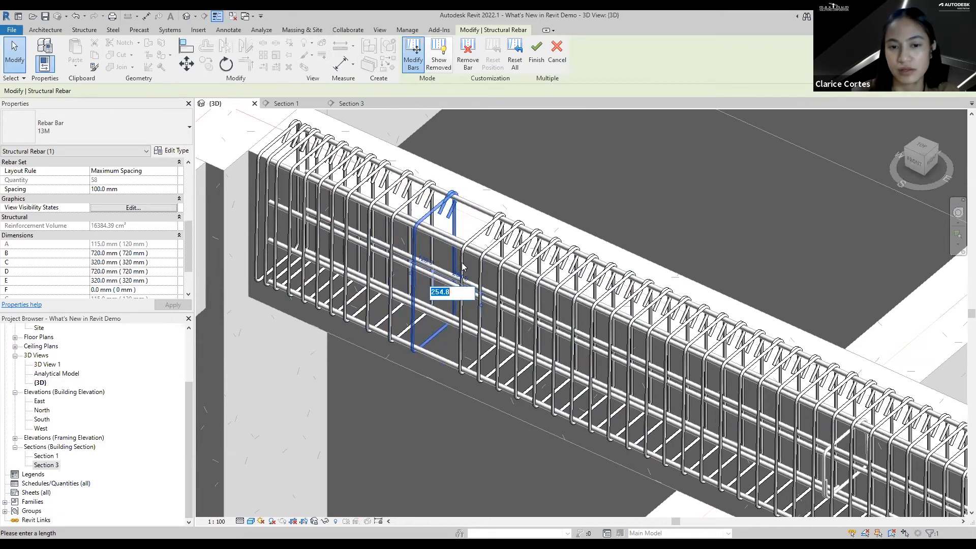
{"action": "left_click", "coordinate": [462, 265]}
{"action": "left_click", "coordinate": [463, 264]}
{"action": "left_click", "coordinate": [459, 279]}
{"action": "type", "text": "120"}
{"action": "key", "text": "Return"}
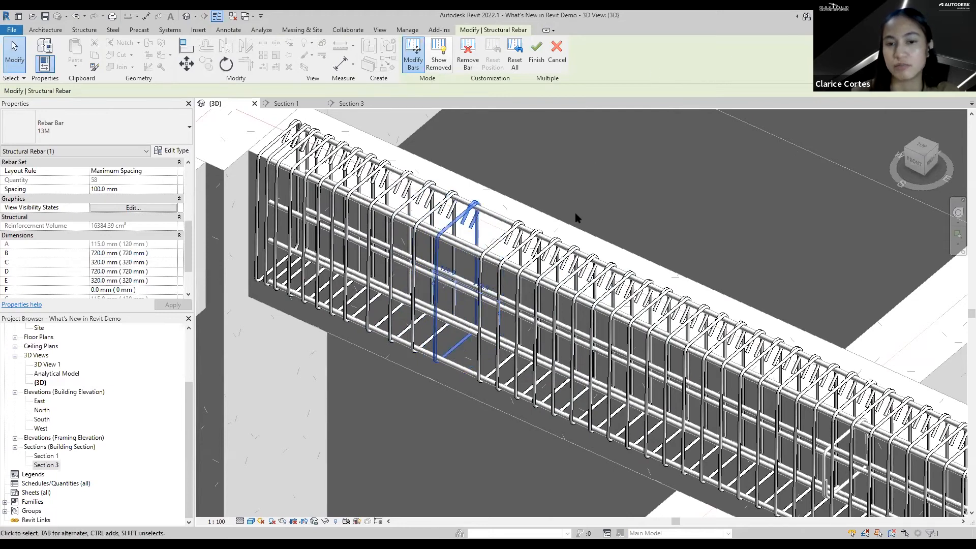
- Remove the two stirrups directly after the respaced group from the M_T1 set
{"action": "scroll", "coordinate": [575, 212], "scroll_direction": "down", "scroll_amount": 5}
{"action": "scroll", "coordinate": [498, 231], "scroll_direction": "up", "scroll_amount": 5}
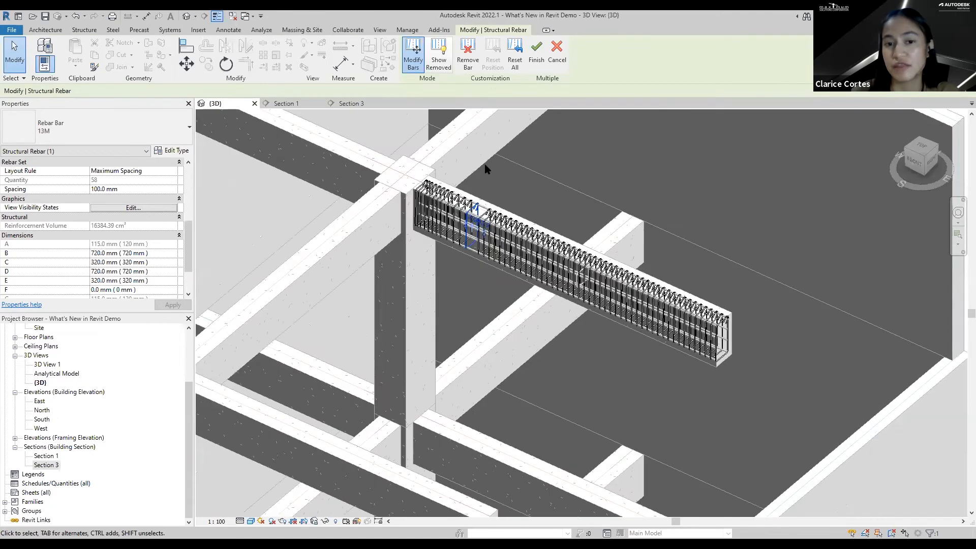
{"action": "scroll", "coordinate": [458, 251], "scroll_direction": "up", "scroll_amount": 3}
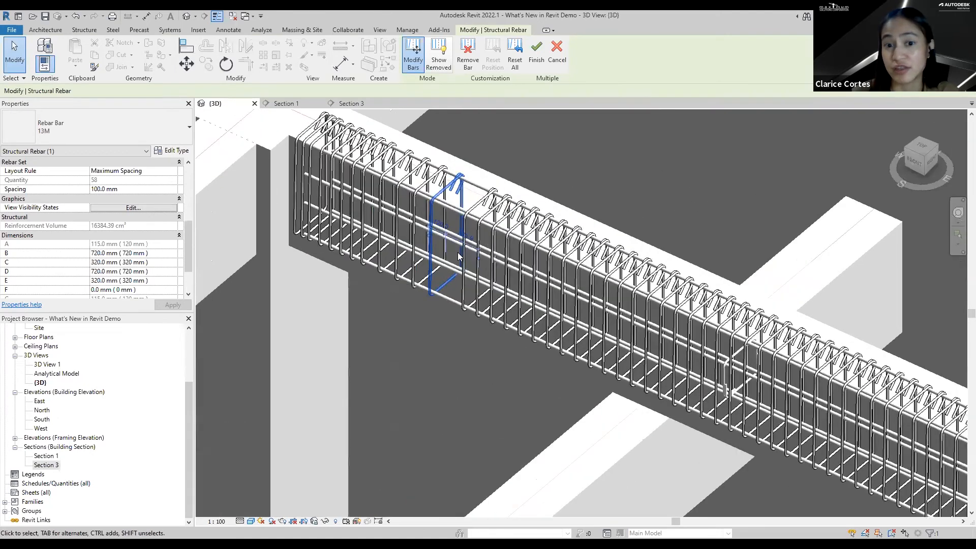
{"action": "middle_click_drag", "start_coordinate": [458, 242], "coordinate": [457, 251]}
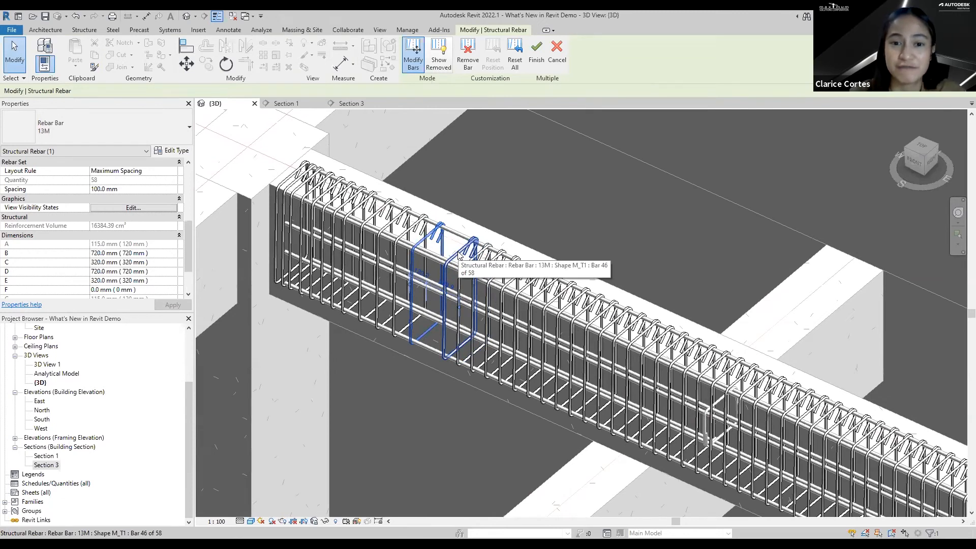
{"action": "left_click", "coordinate": [459, 255]}
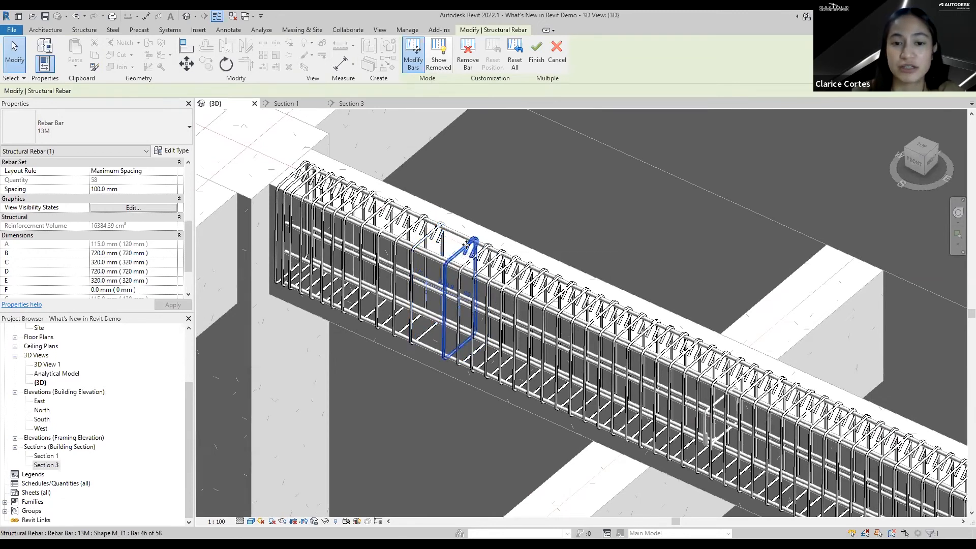
{"action": "left_click", "coordinate": [468, 53]}
{"action": "left_click", "coordinate": [481, 252]}
{"action": "left_click", "coordinate": [468, 53]}
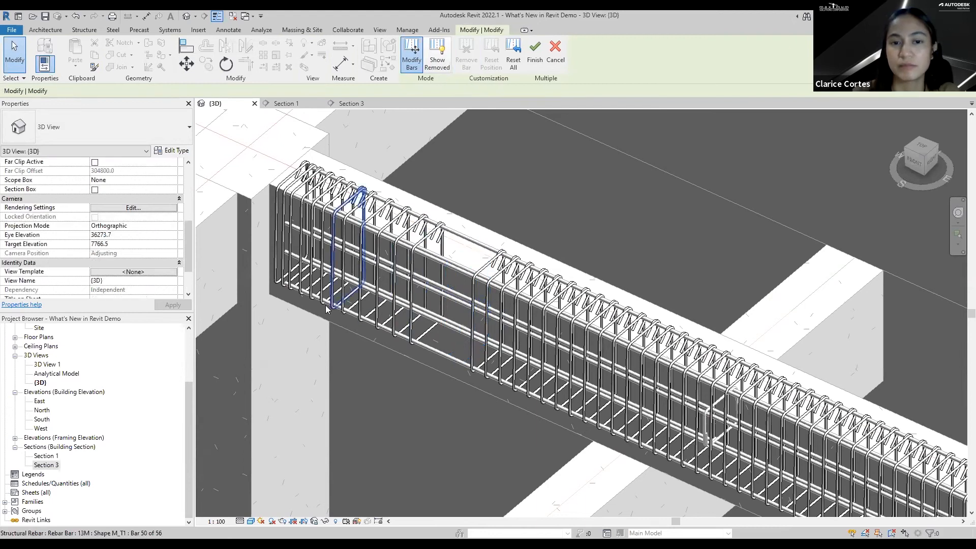
- Examine the customized stirrup set along the full beam, from the column end to the far end
{"action": "scroll", "coordinate": [333, 289], "scroll_direction": "down", "scroll_amount": 3}
{"action": "scroll", "coordinate": [334, 288], "scroll_direction": "up", "scroll_amount": 3}
{"action": "scroll", "coordinate": [308, 227], "scroll_direction": "up", "scroll_amount": 2}
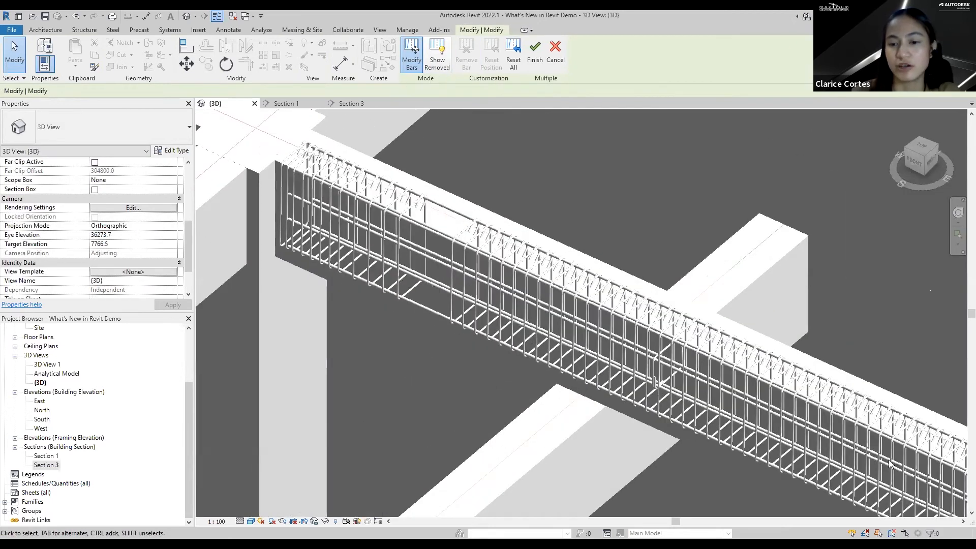
{"action": "scroll", "coordinate": [893, 462], "scroll_direction": "down", "scroll_amount": 2}
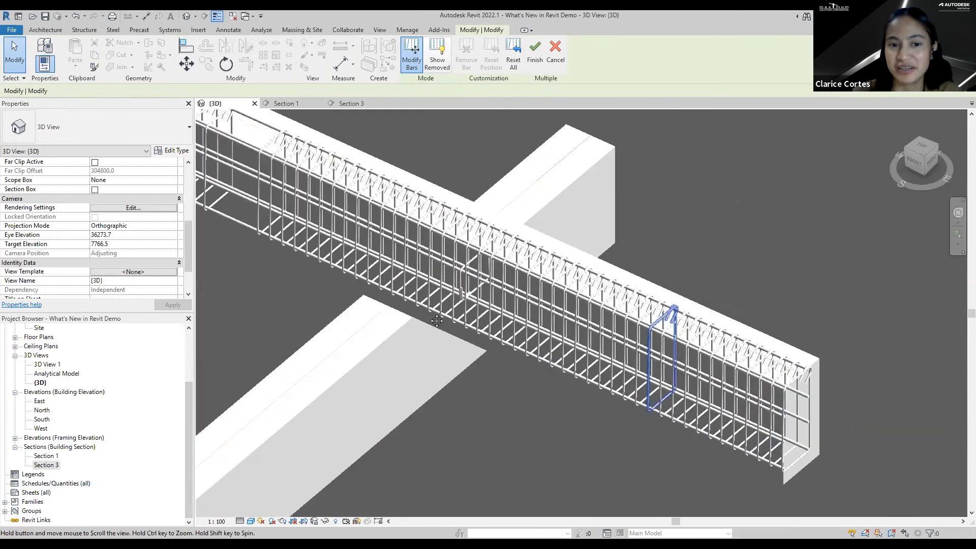
{"action": "scroll", "coordinate": [417, 304], "scroll_direction": "up", "scroll_amount": 2}
{"action": "middle_click_drag", "start_coordinate": [417, 304], "coordinate": [456, 318]}
{"action": "left_click", "coordinate": [433, 203]}
{"action": "scroll", "coordinate": [448, 175], "scroll_direction": "up", "scroll_amount": 2}
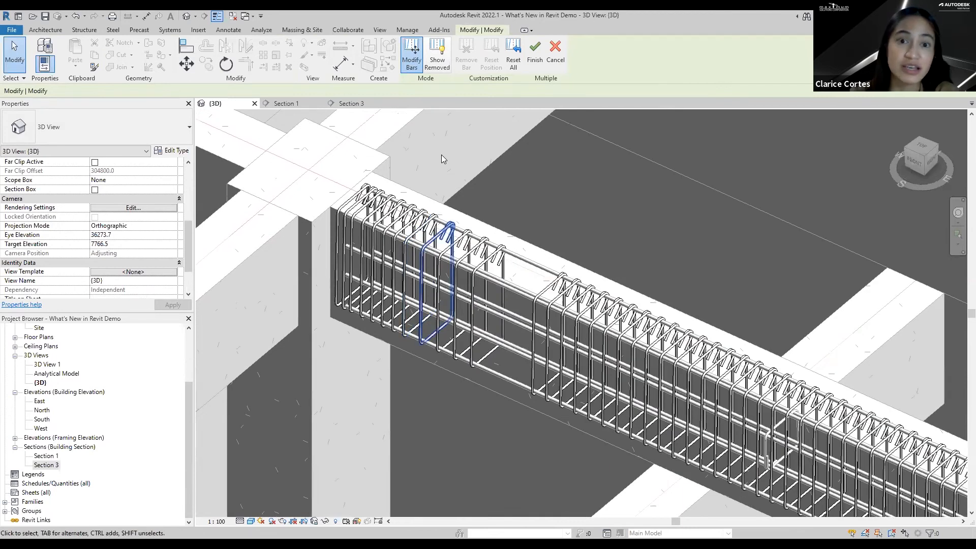
- Show the removed bars of the M_T1 set for review and finish the bar editing
{"action": "left_click", "coordinate": [445, 67]}
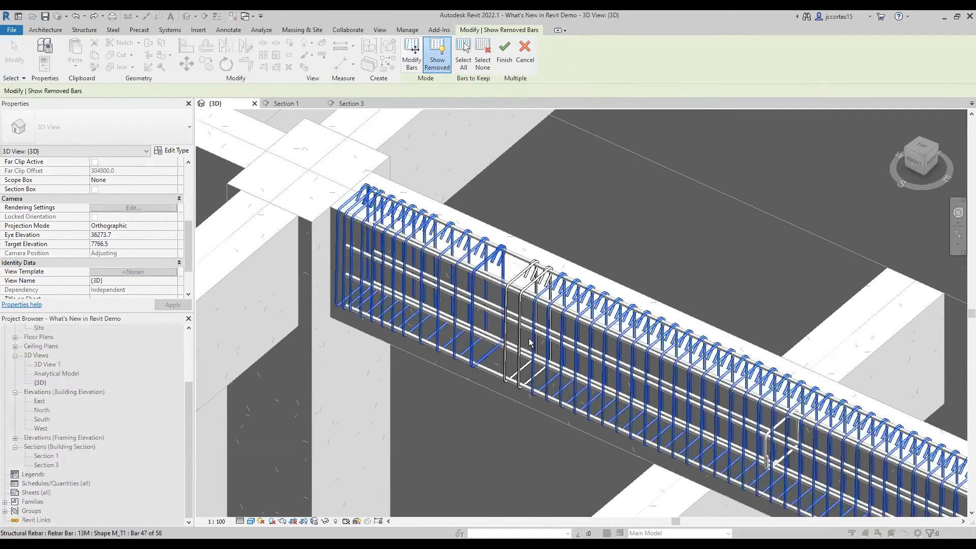
{"action": "scroll", "coordinate": [529, 312], "scroll_direction": "up", "scroll_amount": 2}
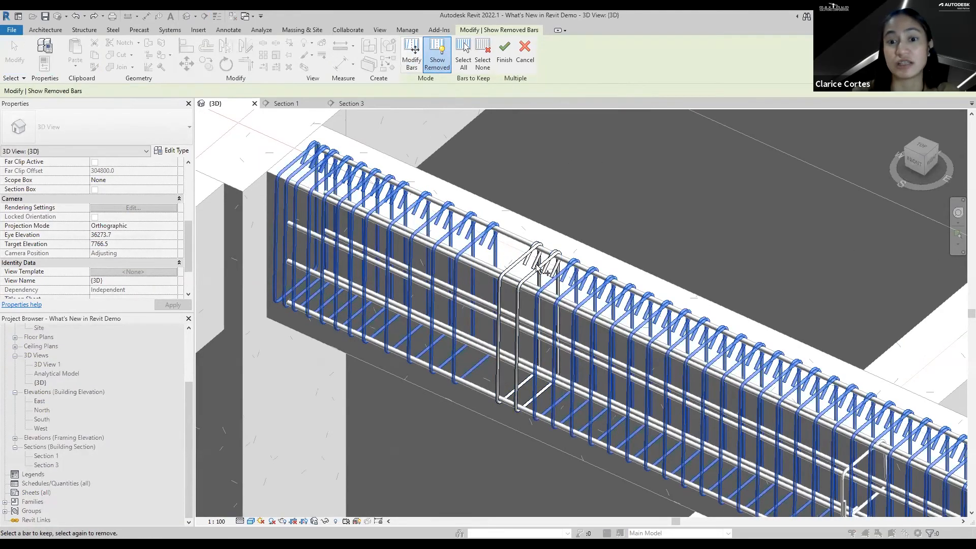
{"action": "scroll", "coordinate": [510, 161], "scroll_direction": "down", "scroll_amount": 5}
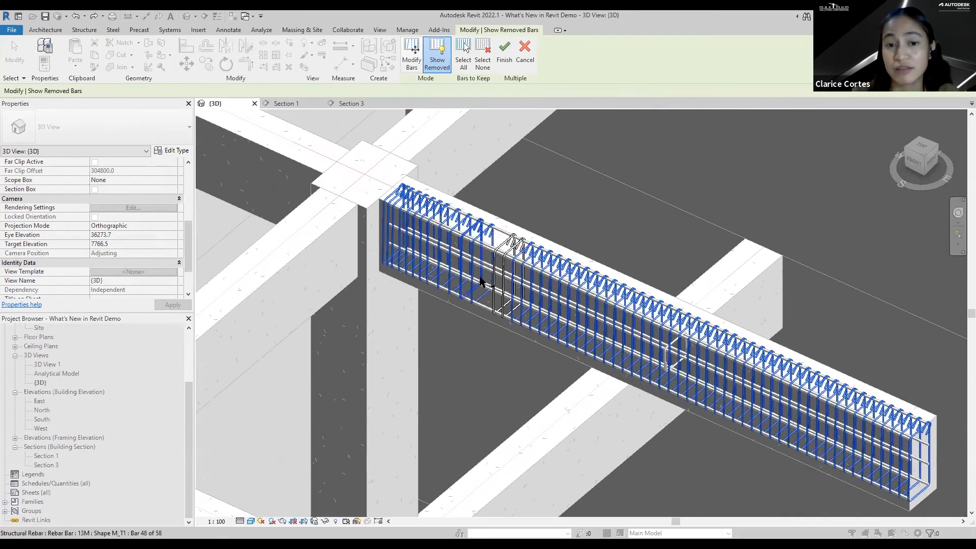
{"action": "scroll", "coordinate": [488, 285], "scroll_direction": "up", "scroll_amount": 2}
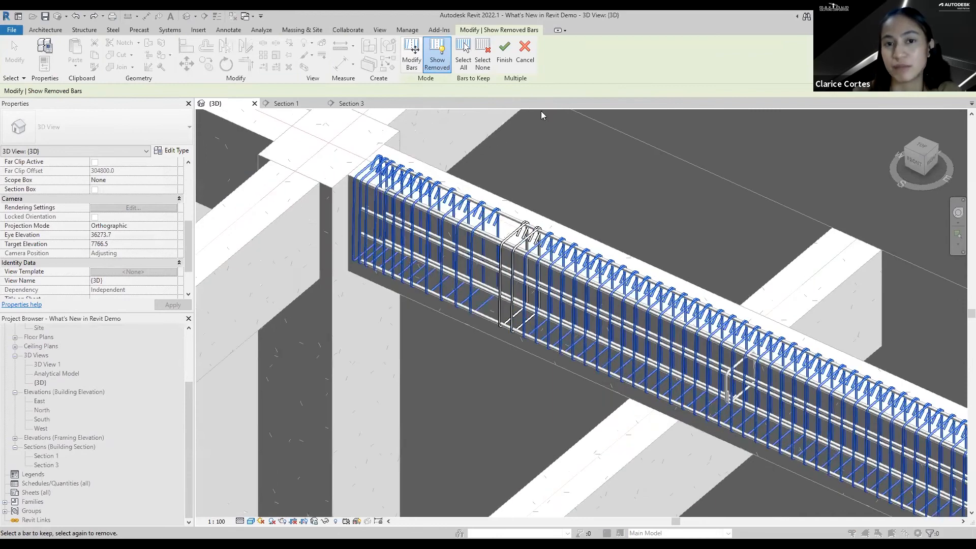
{"action": "left_click", "coordinate": [505, 51]}
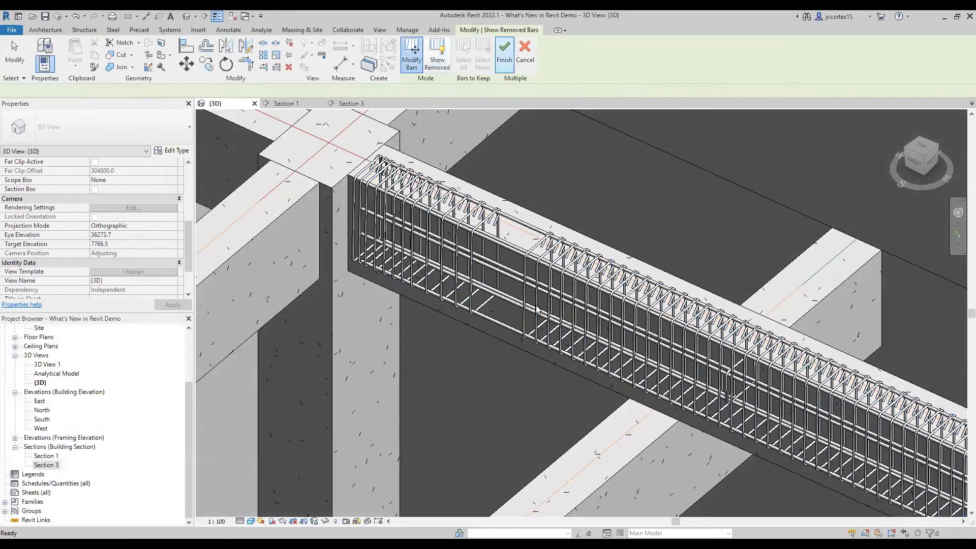
- Select the M_T1 stirrup set and examine its respaced stirrups and the gap of removed bars along the beam
{"action": "scroll", "coordinate": [359, 271], "scroll_direction": "down", "scroll_amount": 3}
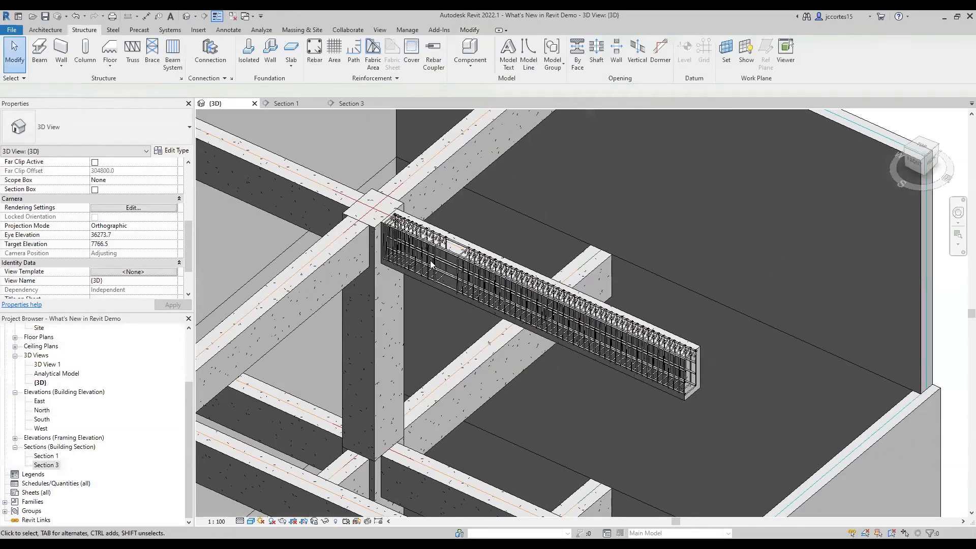
{"action": "scroll", "coordinate": [437, 259], "scroll_direction": "up", "scroll_amount": 3}
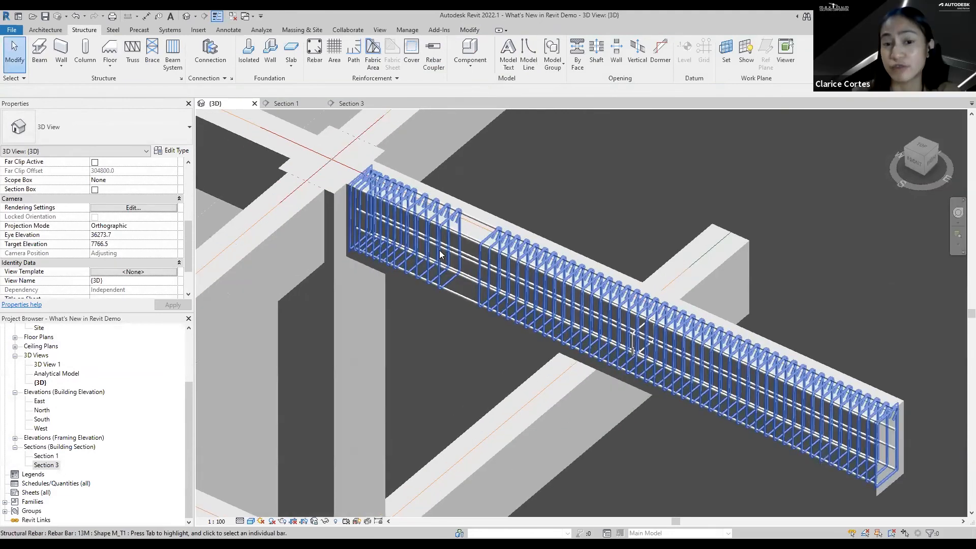
{"action": "scroll", "coordinate": [440, 250], "scroll_direction": "up", "scroll_amount": 2}
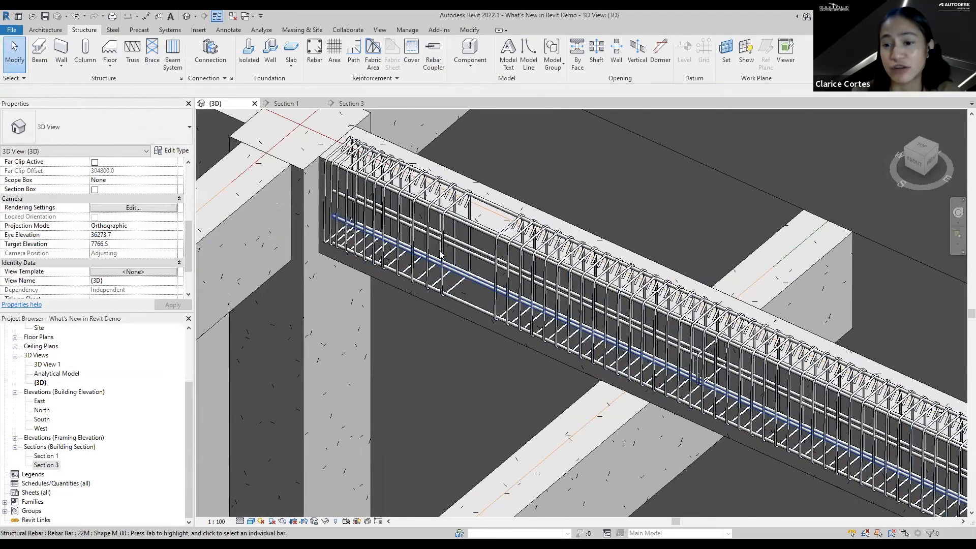
{"action": "scroll", "coordinate": [442, 257], "scroll_direction": "down", "scroll_amount": 1}
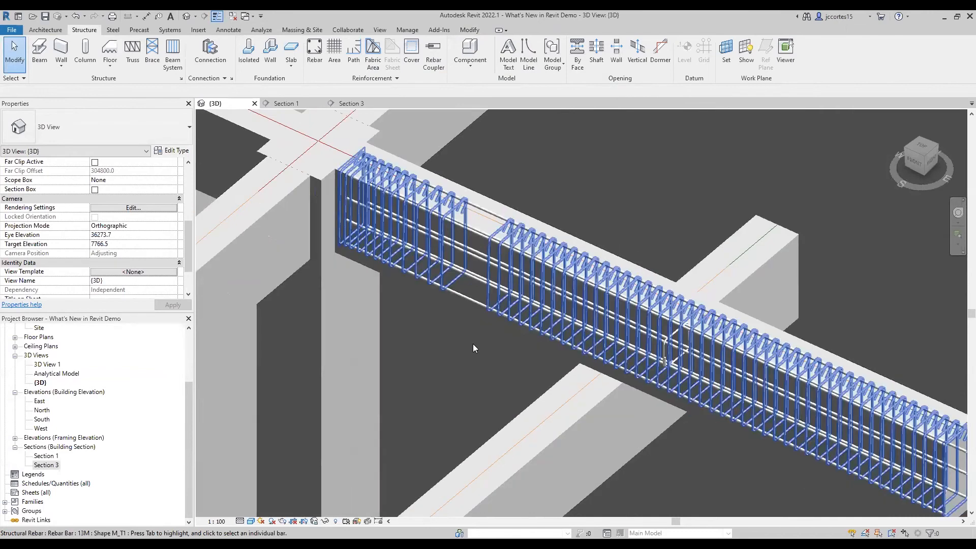
{"action": "left_click", "coordinate": [458, 360]}
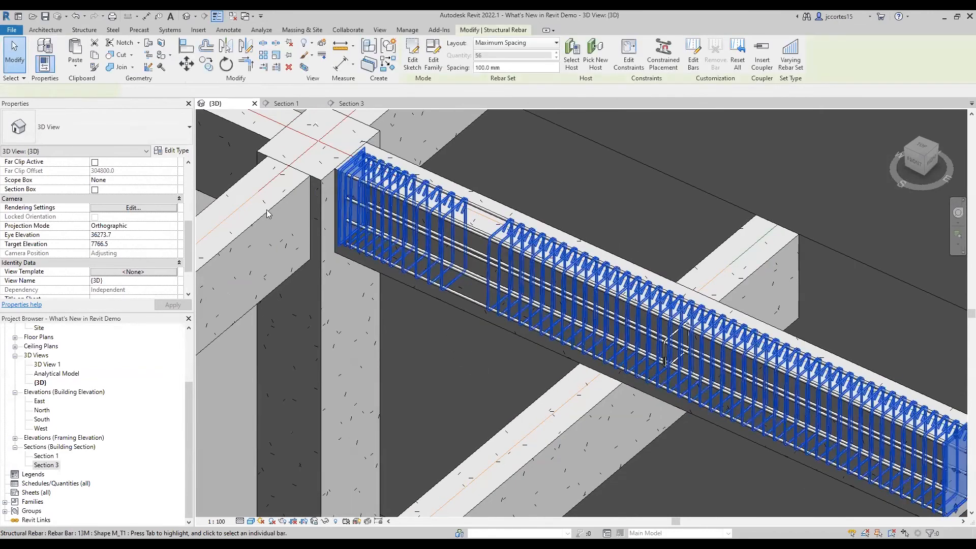
{"action": "scroll", "coordinate": [421, 247], "scroll_direction": "down", "scroll_amount": 1}
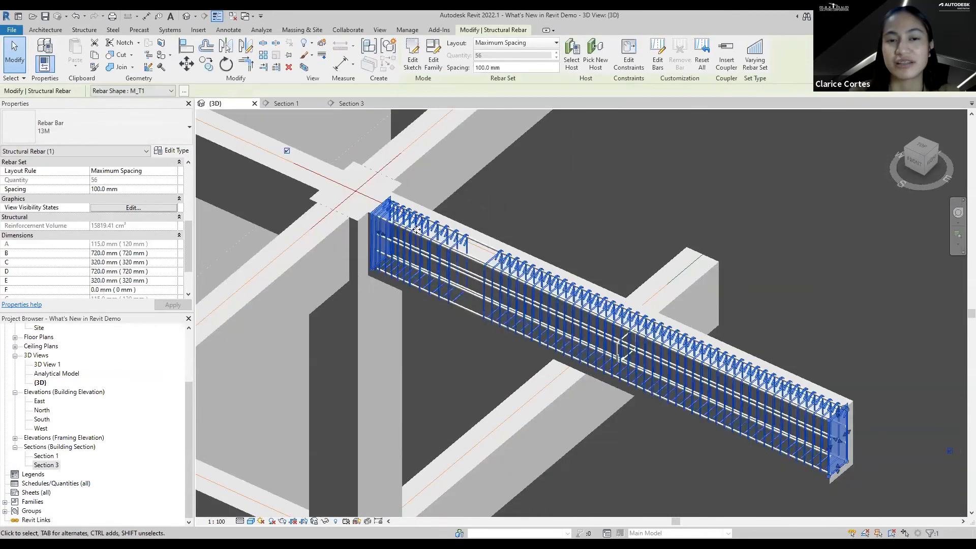
{"action": "scroll", "coordinate": [459, 227], "scroll_direction": "down", "scroll_amount": 1}
{"action": "middle_click_drag", "start_coordinate": [459, 228], "coordinate": [441, 209]}
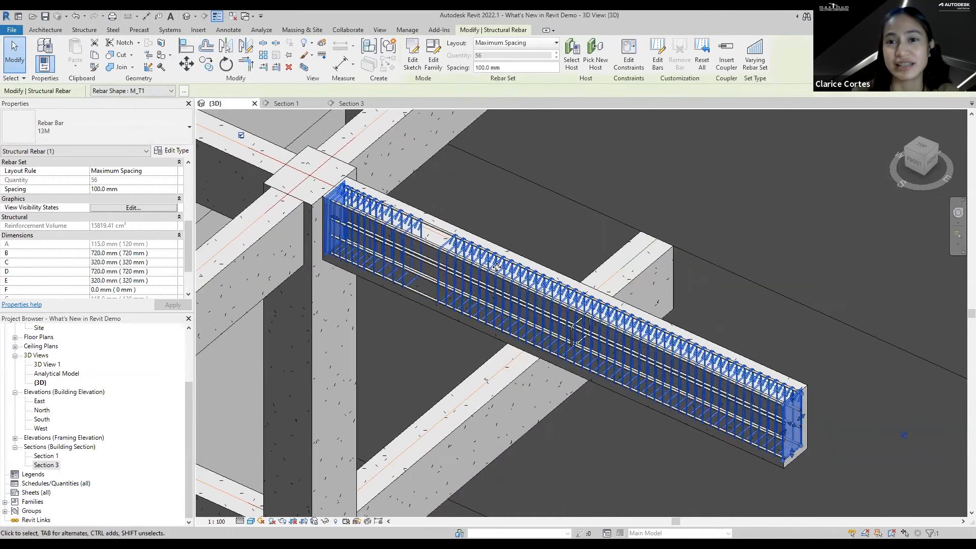
{"action": "middle_click_drag", "start_coordinate": [496, 267], "coordinate": [504, 288]}
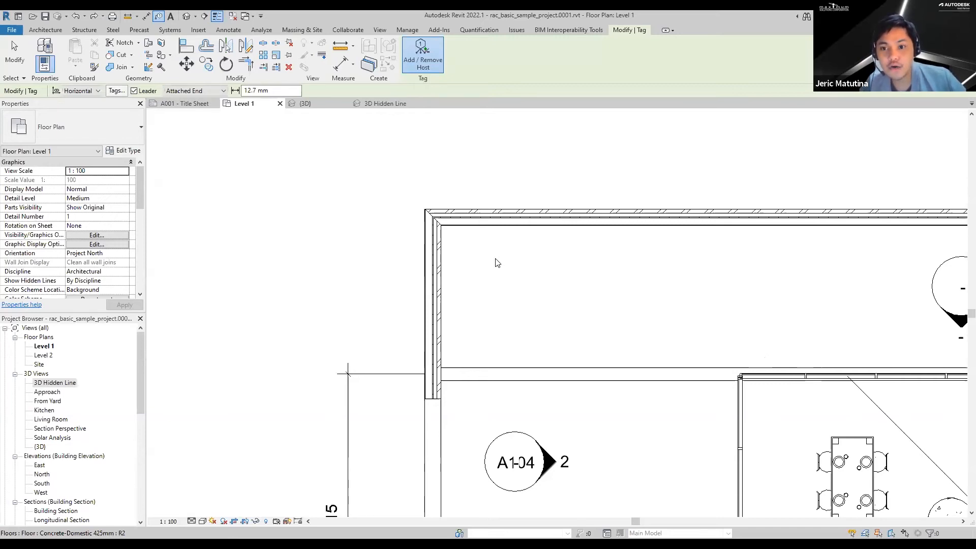
- Hide the non-core layers of walls in the Level 1 floor plan's Visibility/Graphic Overrides
{"action": "scroll", "coordinate": [456, 241], "scroll_direction": "up", "scroll_amount": 1}
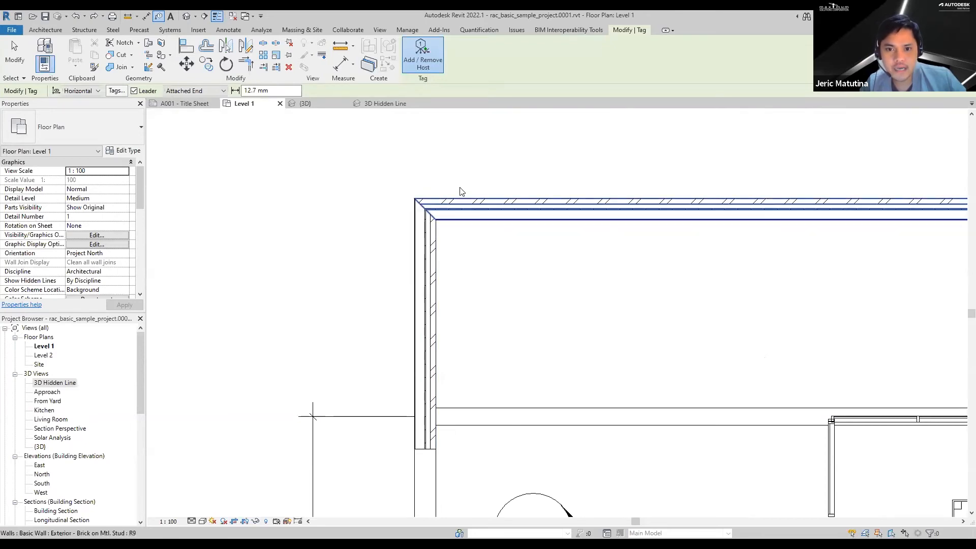
{"action": "scroll", "coordinate": [457, 211], "scroll_direction": "up", "scroll_amount": 1}
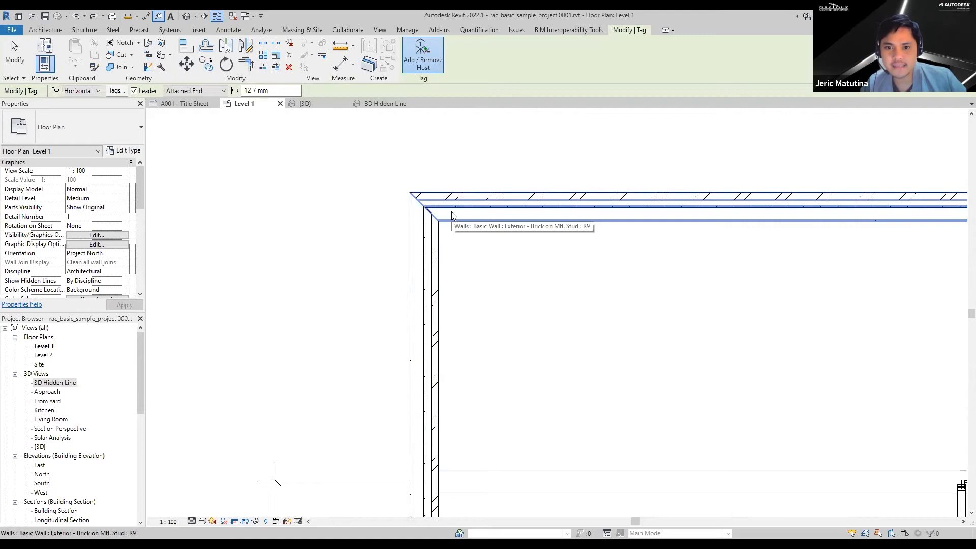
{"action": "key", "text": "g"}
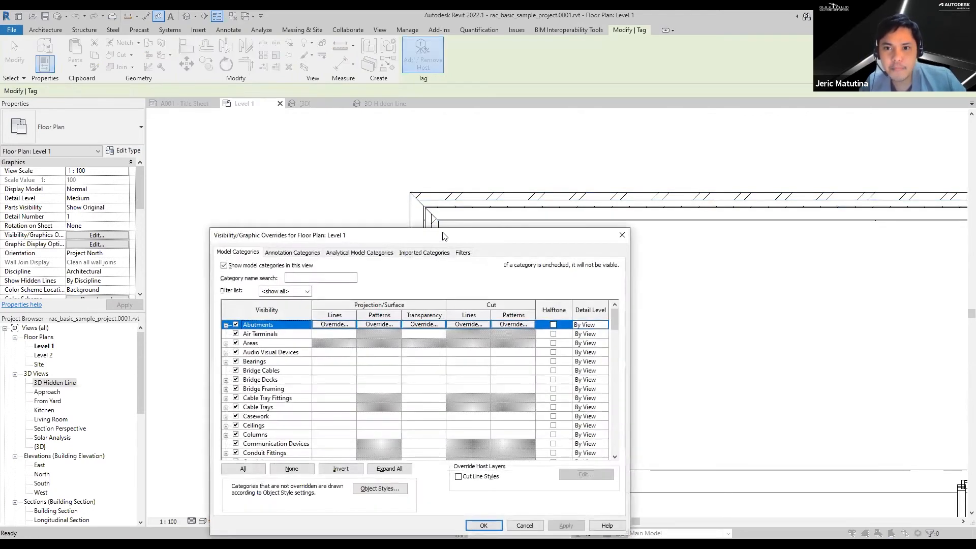
{"action": "left_click_drag", "start_coordinate": [443, 235], "coordinate": [543, 129]}
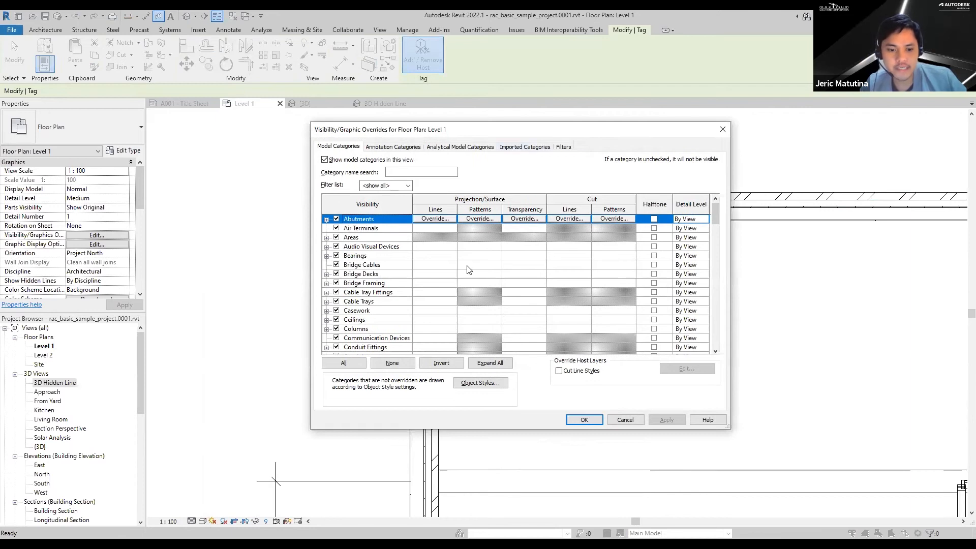
{"action": "key", "text": "w"}
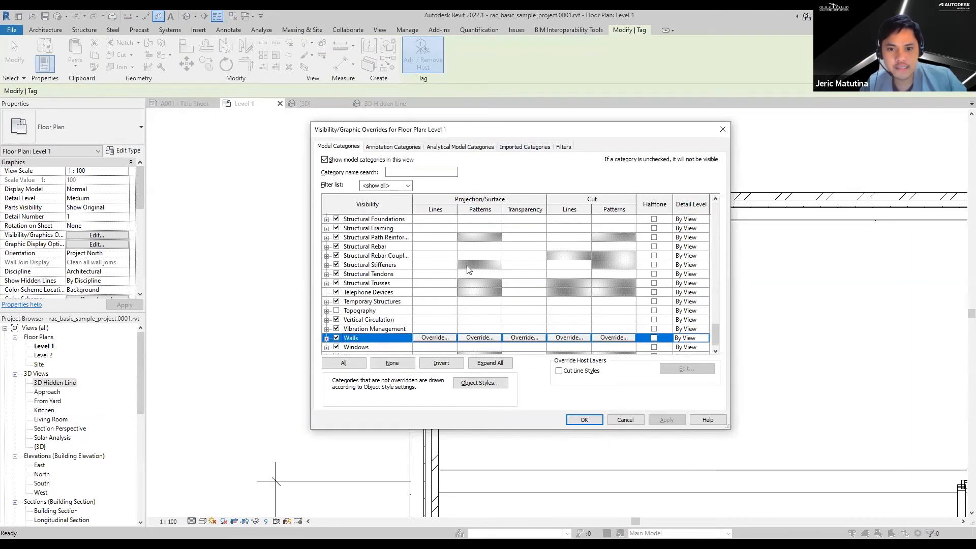
{"action": "left_click", "coordinate": [326, 338]}
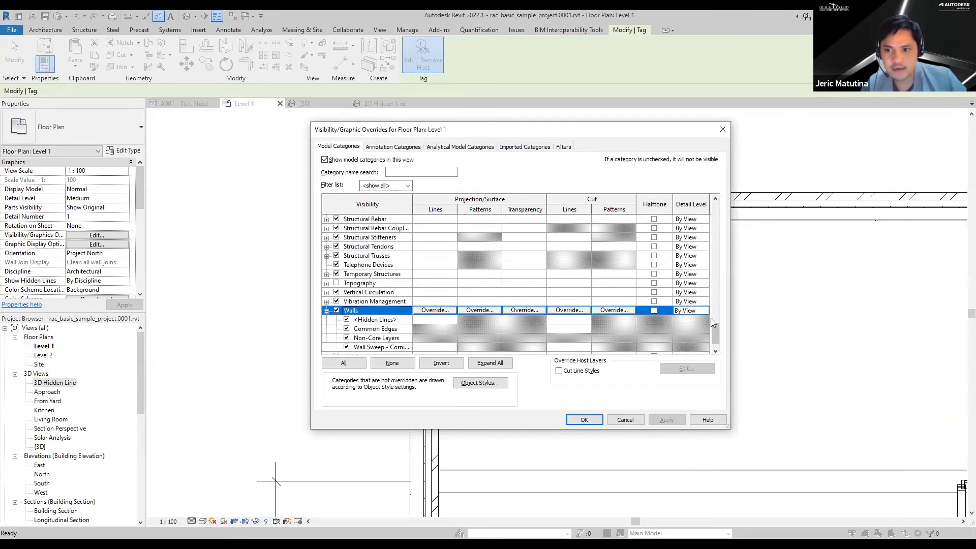
{"action": "scroll", "coordinate": [714, 340], "scroll_direction": "down", "scroll_amount": 1}
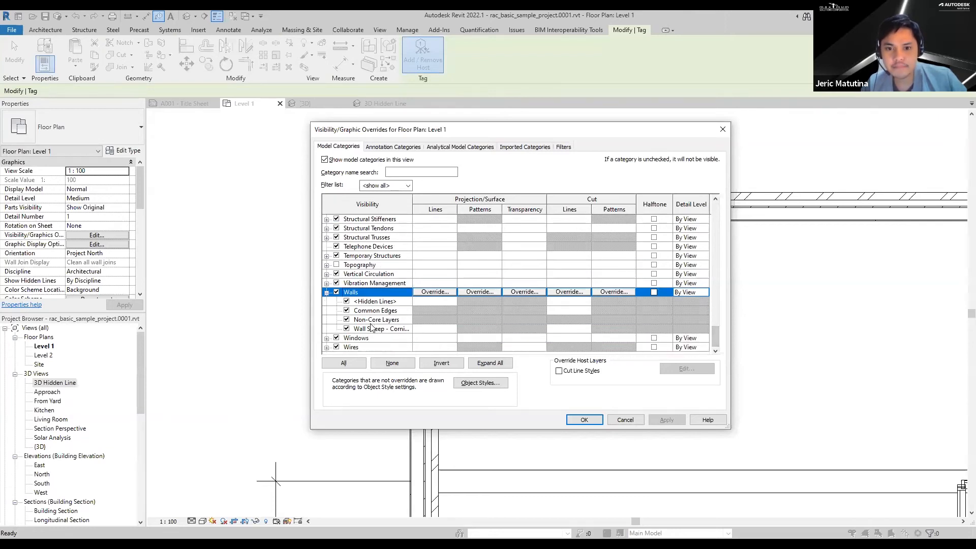
{"action": "left_click", "coordinate": [347, 320]}
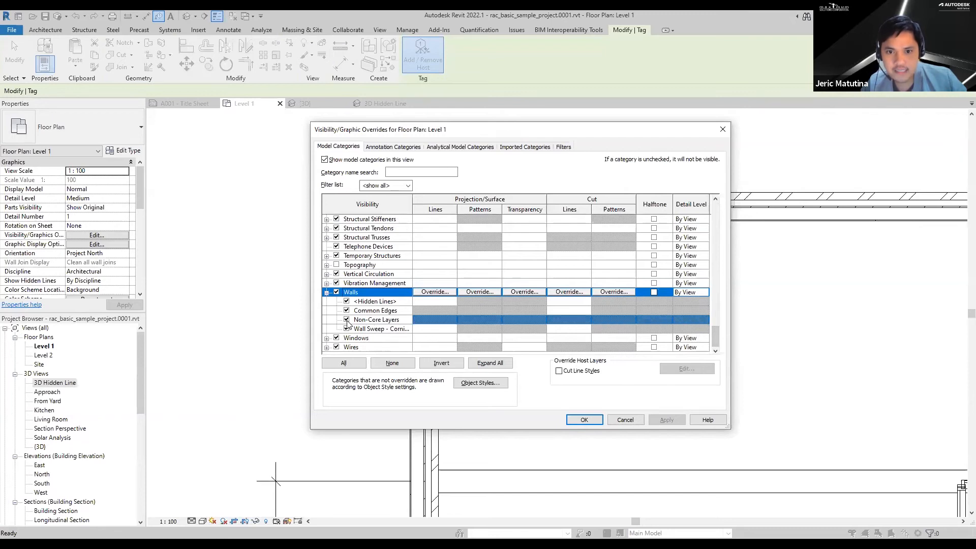
{"action": "left_click", "coordinate": [597, 420]}
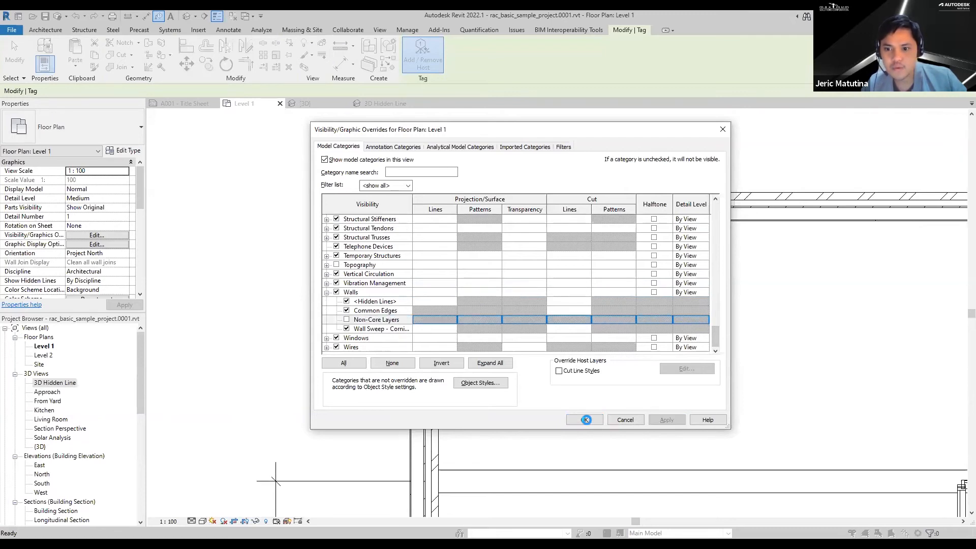
- Examine the exterior wall corner with non-core layers hidden, and the rooms of the Level 1 floor plan
{"action": "scroll", "coordinate": [457, 208], "scroll_direction": "up", "scroll_amount": 5}
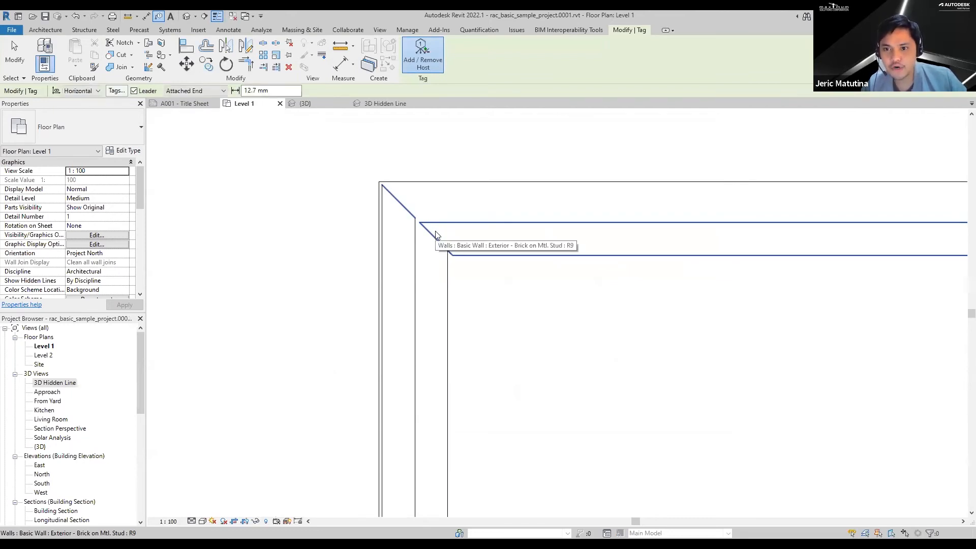
{"action": "scroll", "coordinate": [473, 253], "scroll_direction": "down", "scroll_amount": 6}
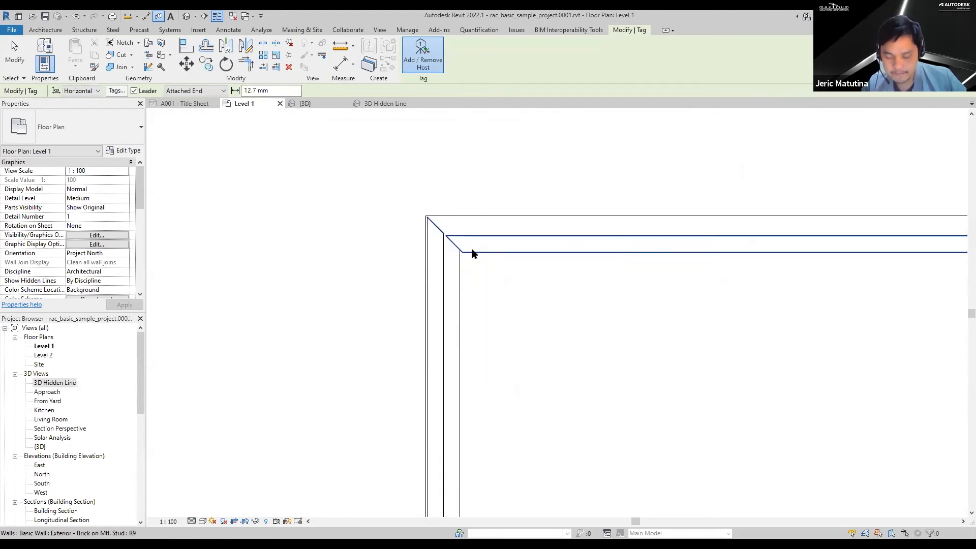
{"action": "scroll", "coordinate": [477, 255], "scroll_direction": "down", "scroll_amount": 3}
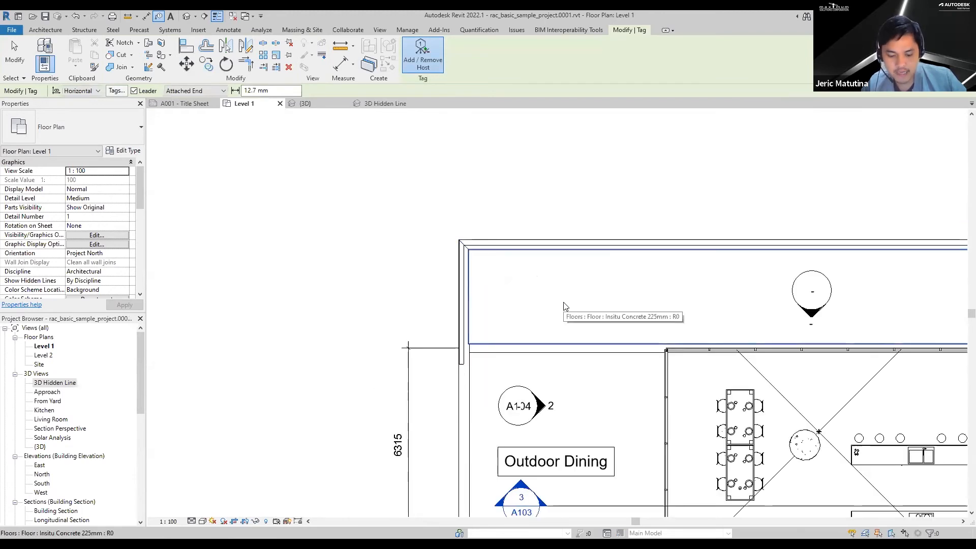
{"action": "middle_click_drag", "start_coordinate": [564, 292], "coordinate": [531, 192]}
{"action": "scroll", "coordinate": [525, 198], "scroll_direction": "down", "scroll_amount": 3}
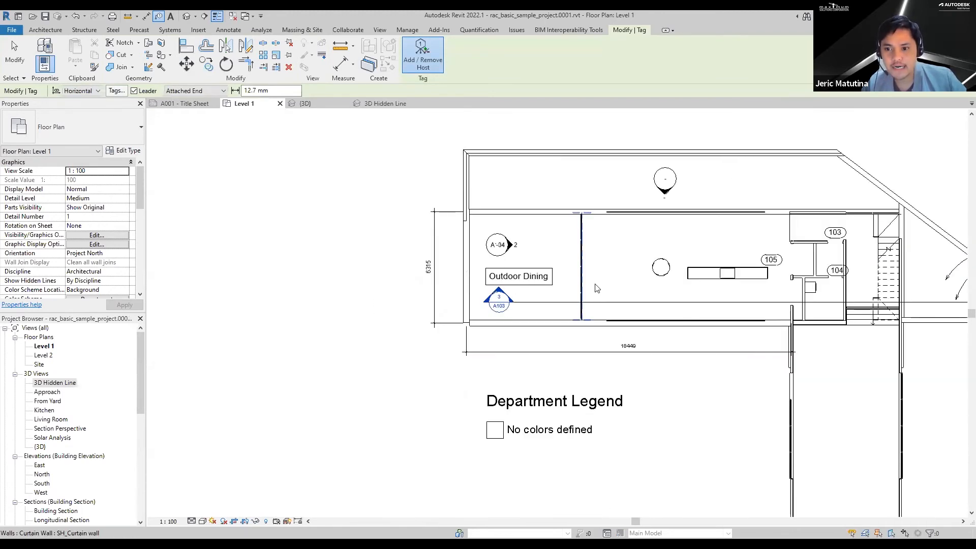
{"action": "middle_click_drag", "start_coordinate": [653, 372], "coordinate": [647, 358]}
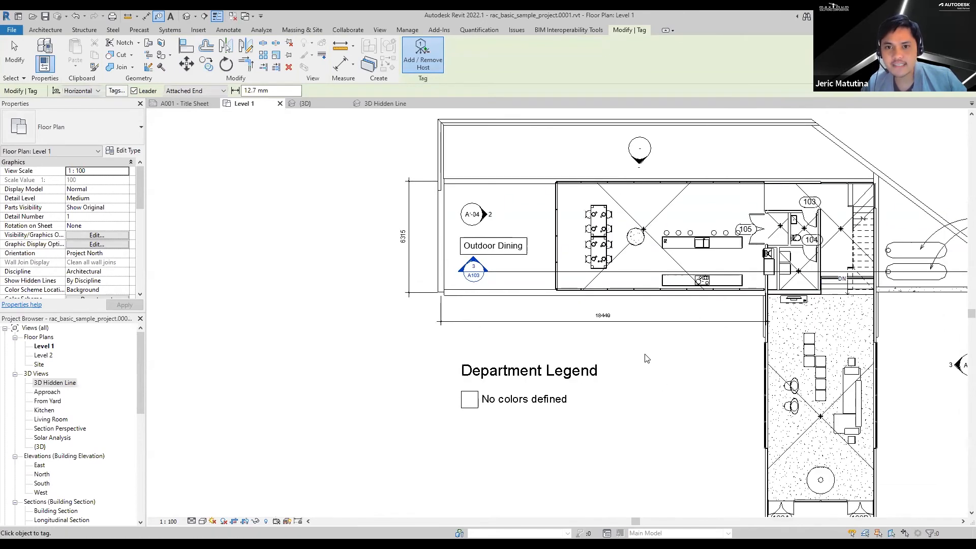
{"action": "scroll", "coordinate": [647, 358], "scroll_direction": "up", "scroll_amount": 1}
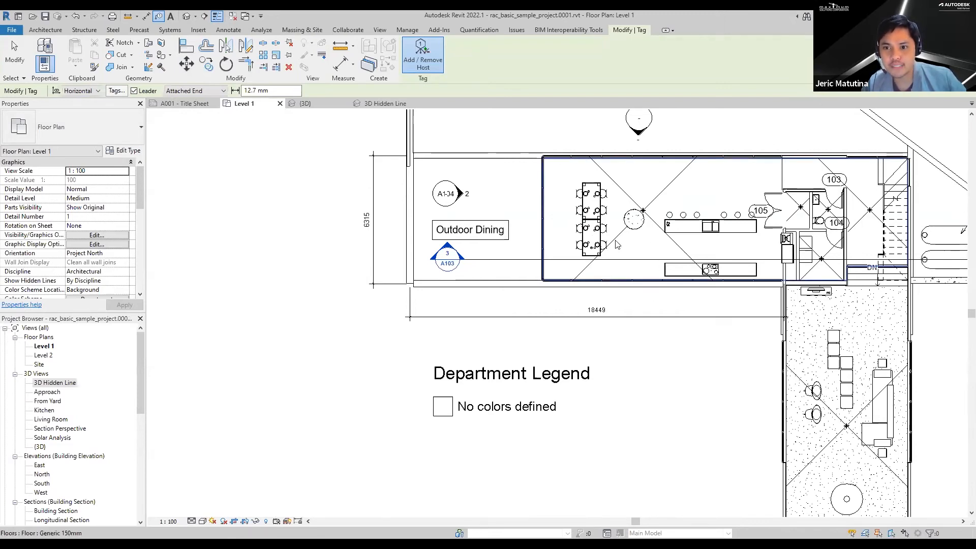
{"action": "scroll", "coordinate": [634, 249], "scroll_direction": "up", "scroll_amount": 2}
{"action": "scroll", "coordinate": [580, 245], "scroll_direction": "down", "scroll_amount": 2}
{"action": "middle_click_drag", "start_coordinate": [698, 372], "coordinate": [641, 357]}
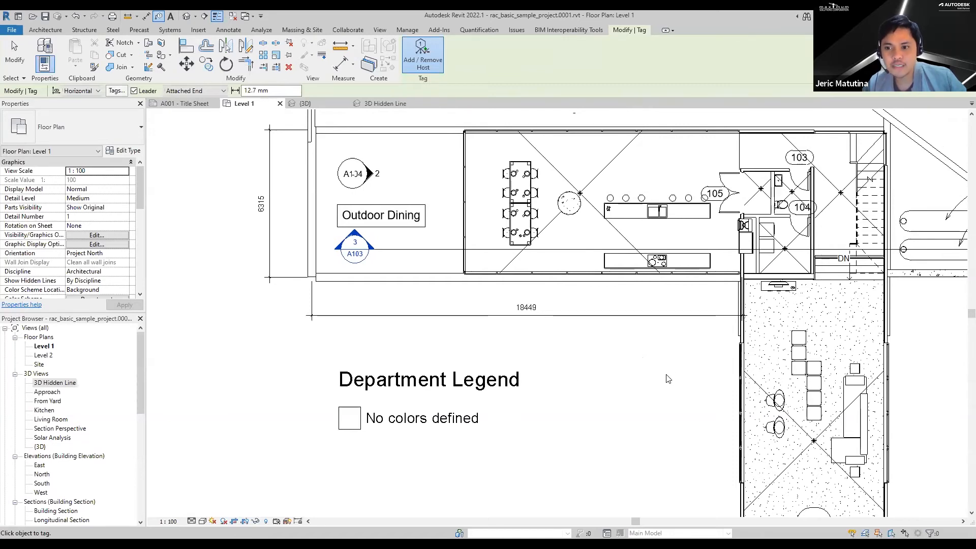
{"action": "scroll", "coordinate": [666, 379], "scroll_direction": "down", "scroll_amount": 2}
{"action": "middle_click_drag", "start_coordinate": [666, 375], "coordinate": [648, 357]}
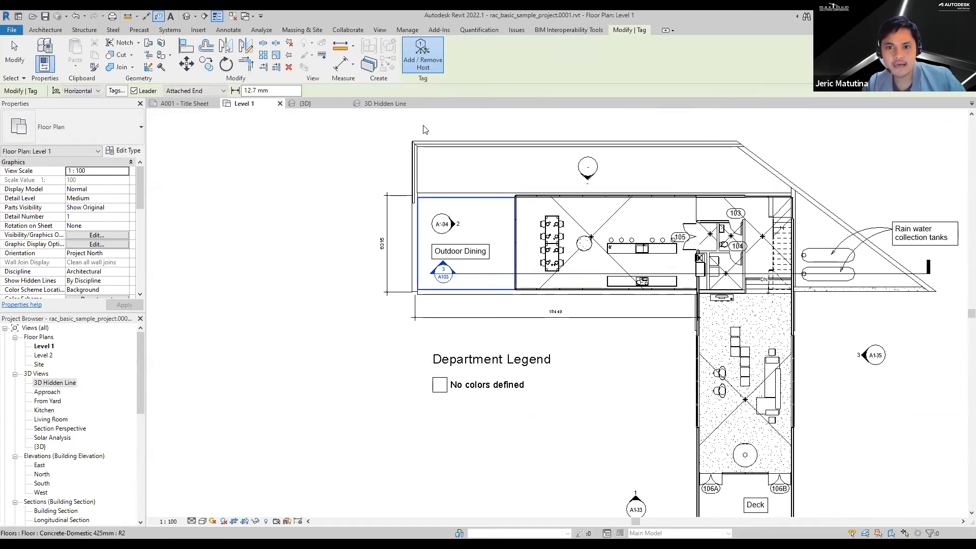
- Leave the tag command and duplicate the Department Legend's room color scheme under the name Name
{"action": "key", "text": "Escape"}
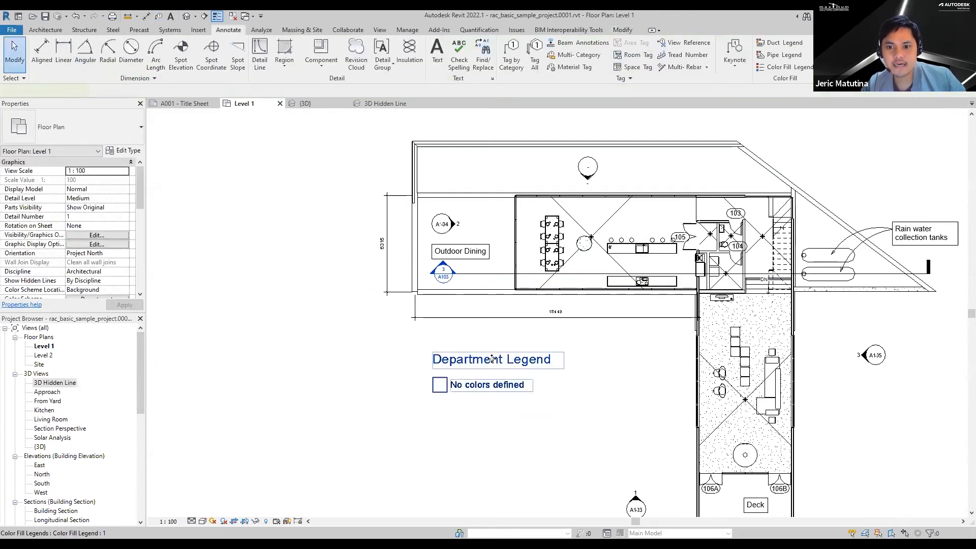
{"action": "left_click", "coordinate": [498, 359]}
{"action": "left_click", "coordinate": [414, 62]}
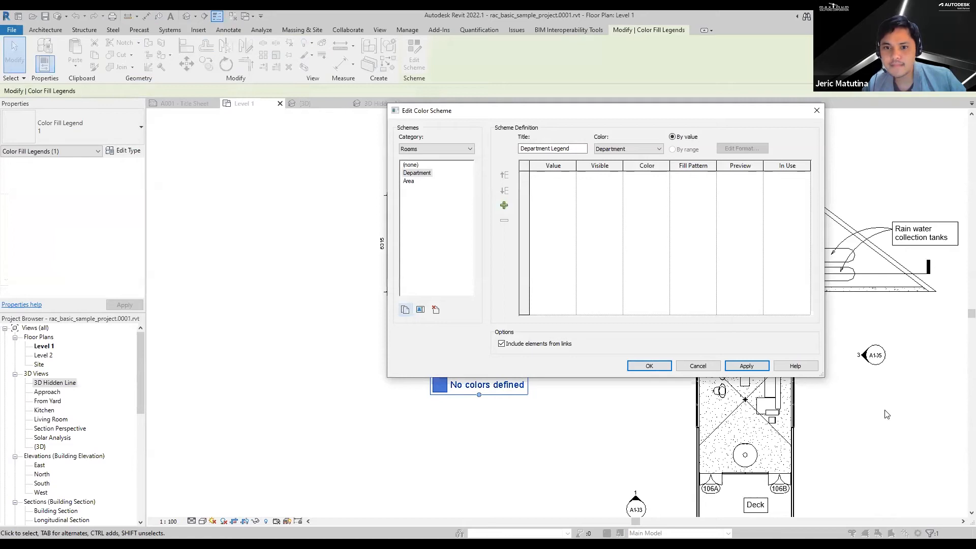
{"action": "left_click", "coordinate": [405, 310]}
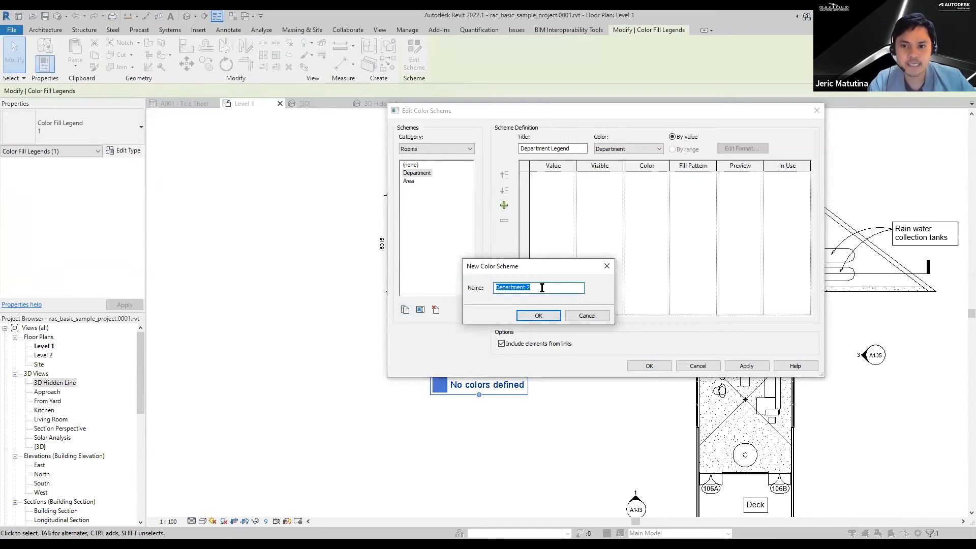
{"action": "type", "text": "Name"}
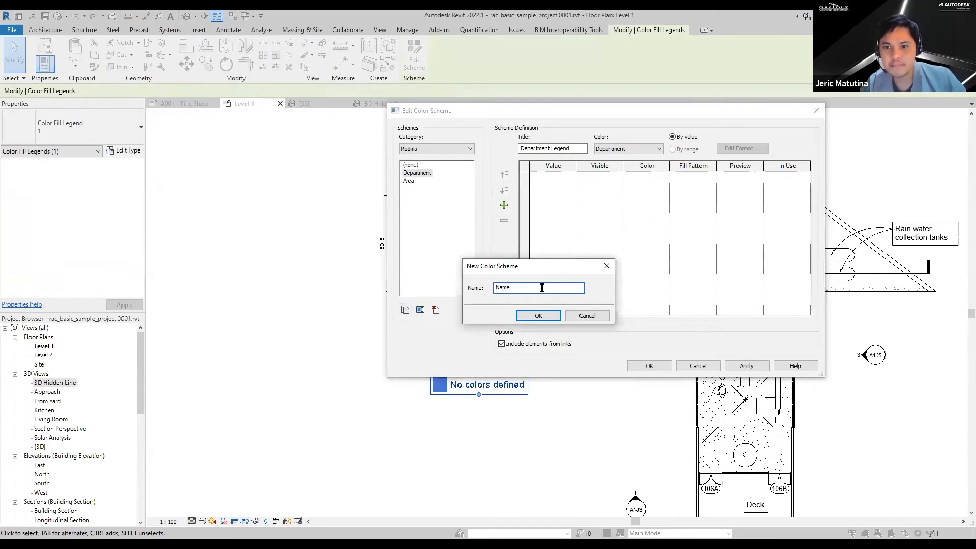
{"action": "left_click", "coordinate": [539, 316]}
- Title the new scheme "Namet Legend" and color the rooms by Name, accepting the loss of existing colors
{"action": "left_click_drag", "start_coordinate": [548, 147], "coordinate": [518, 148]}
{"action": "type", "text": "Name"}
{"action": "left_click", "coordinate": [606, 149]}
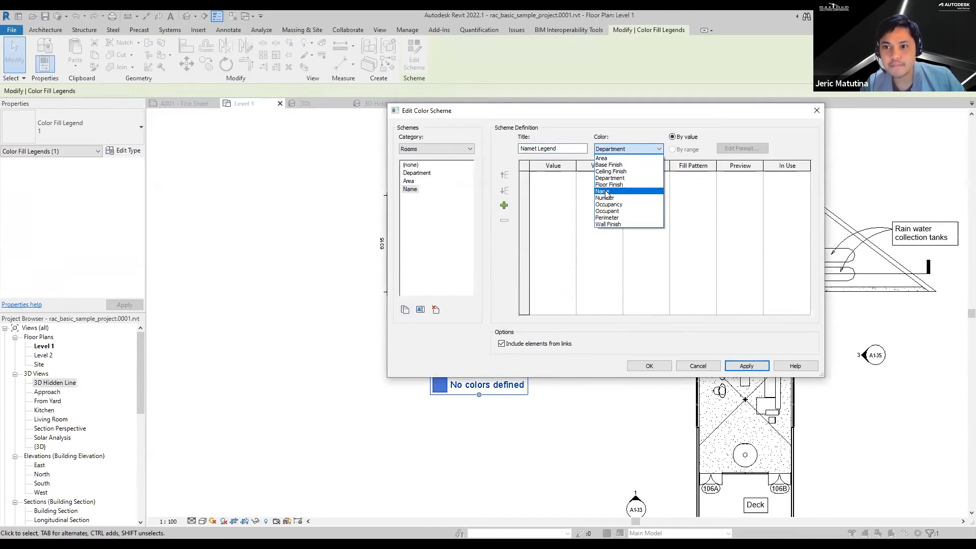
{"action": "left_click", "coordinate": [605, 192]}
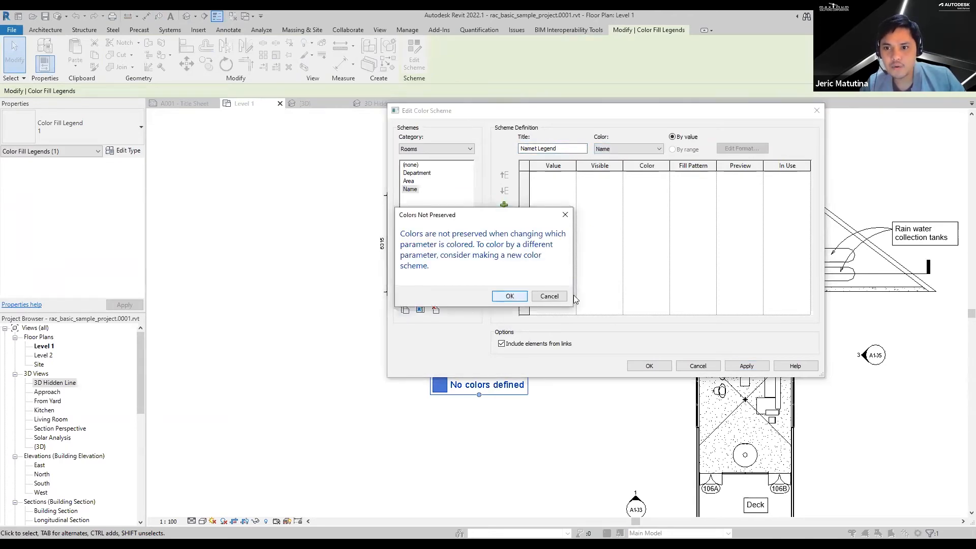
{"action": "key", "text": "Return"}
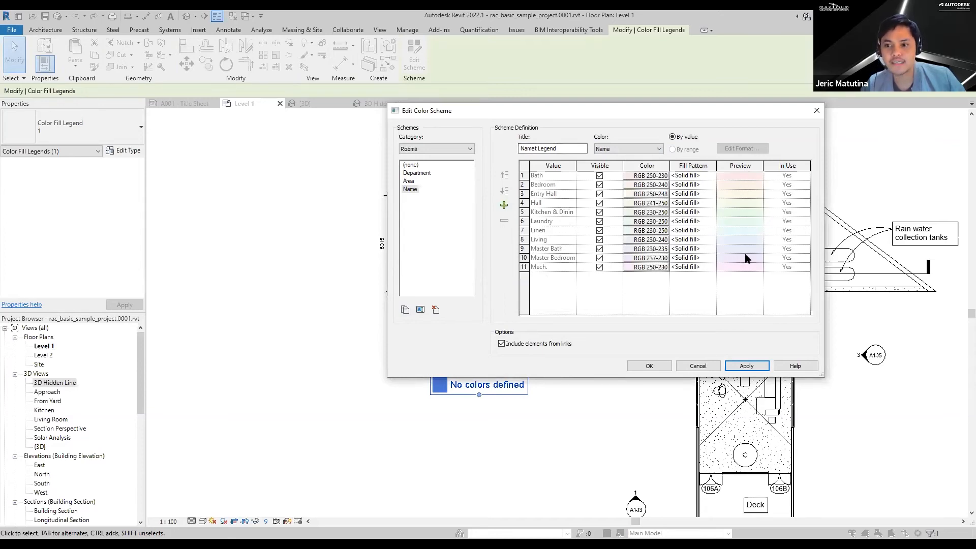
- Apply the Name color scheme to the Level 1 plan and review the color-filled rooms and their legend
{"action": "left_click", "coordinate": [758, 367]}
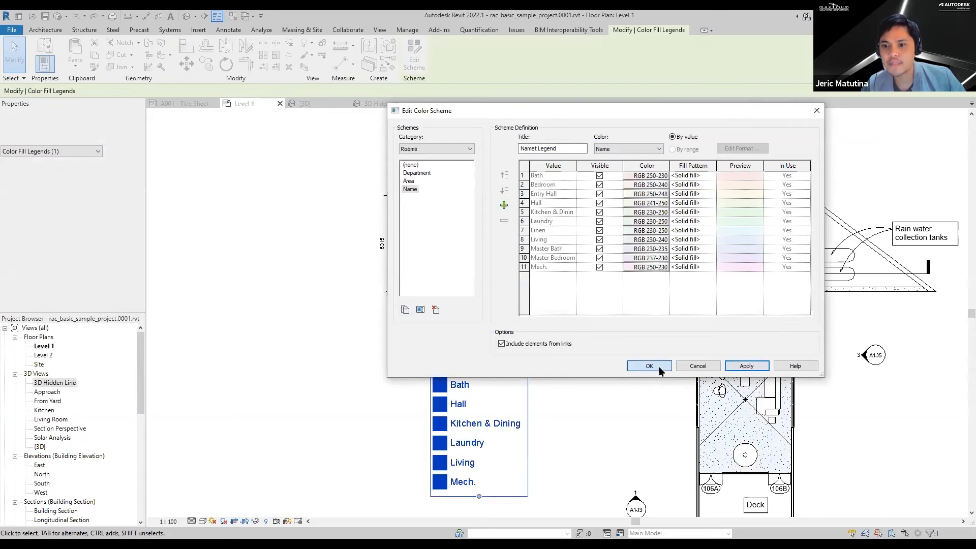
{"action": "left_click", "coordinate": [649, 367]}
{"action": "left_click", "coordinate": [623, 375]}
{"action": "middle_click_drag", "start_coordinate": [589, 296], "coordinate": [561, 258]}
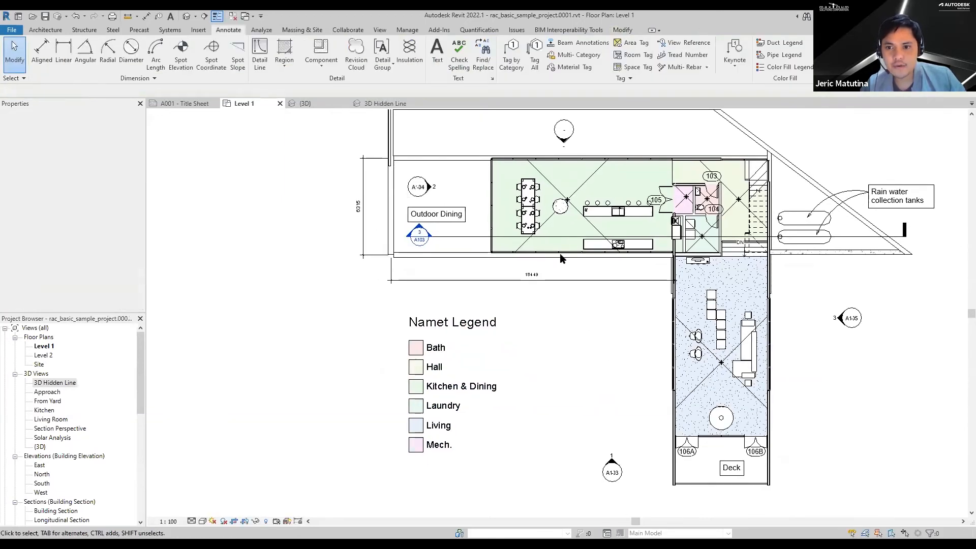
{"action": "scroll", "coordinate": [561, 258], "scroll_direction": "up", "scroll_amount": 2}
{"action": "middle_click_drag", "start_coordinate": [624, 344], "coordinate": [603, 432]}
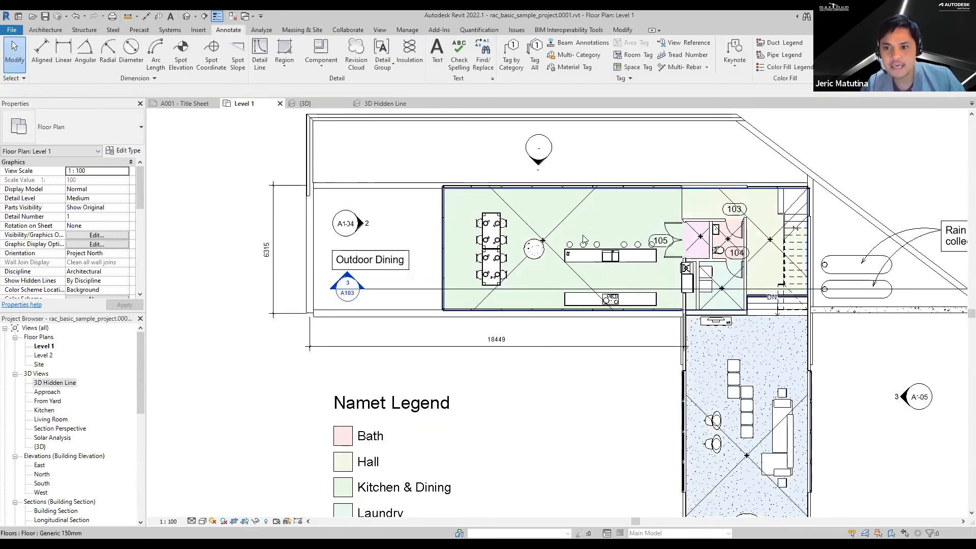
- Tag the four windows along the living room's outer wall by category with one shared multi-leader window tag
{"action": "scroll", "coordinate": [529, 237], "scroll_direction": "up", "scroll_amount": 2}
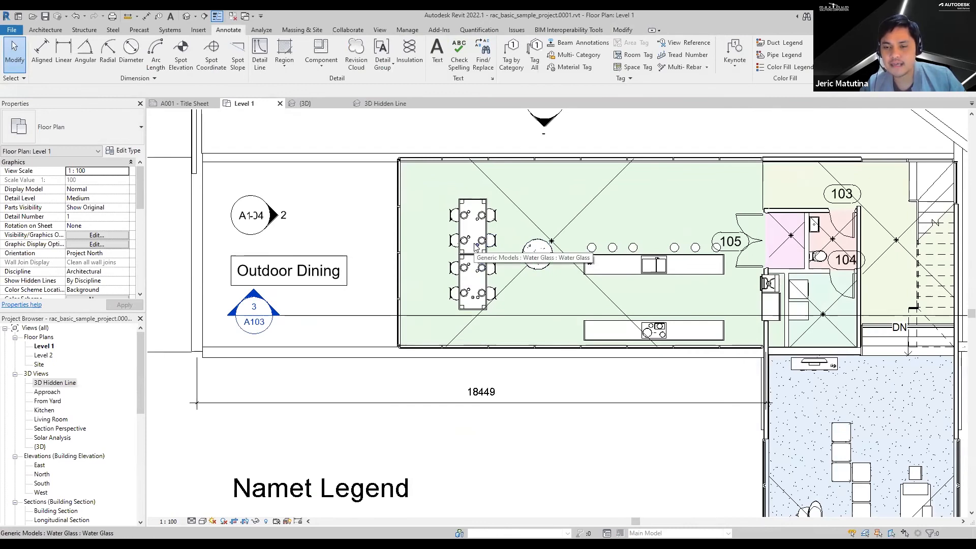
{"action": "scroll", "coordinate": [577, 316], "scroll_direction": "down", "scroll_amount": 3}
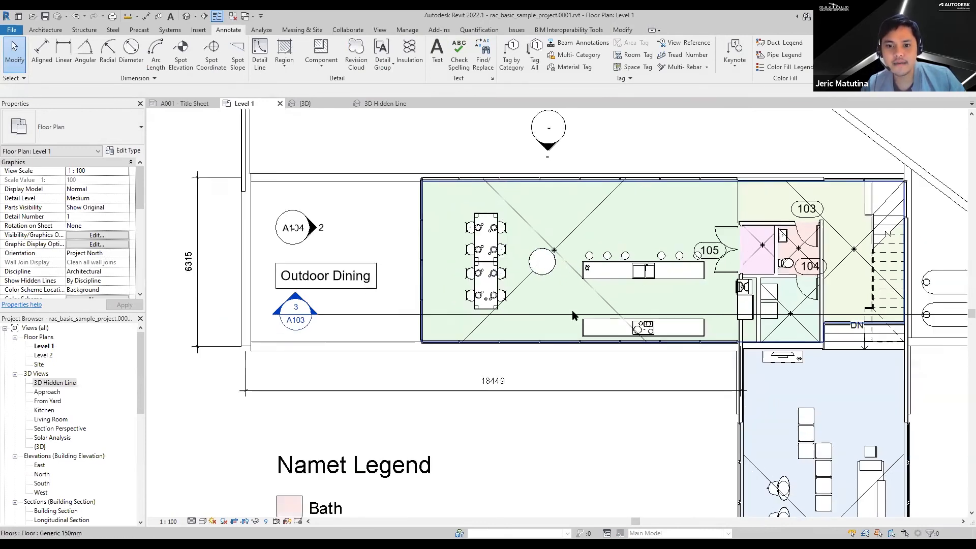
{"action": "middle_click_drag", "start_coordinate": [591, 409], "coordinate": [569, 317]}
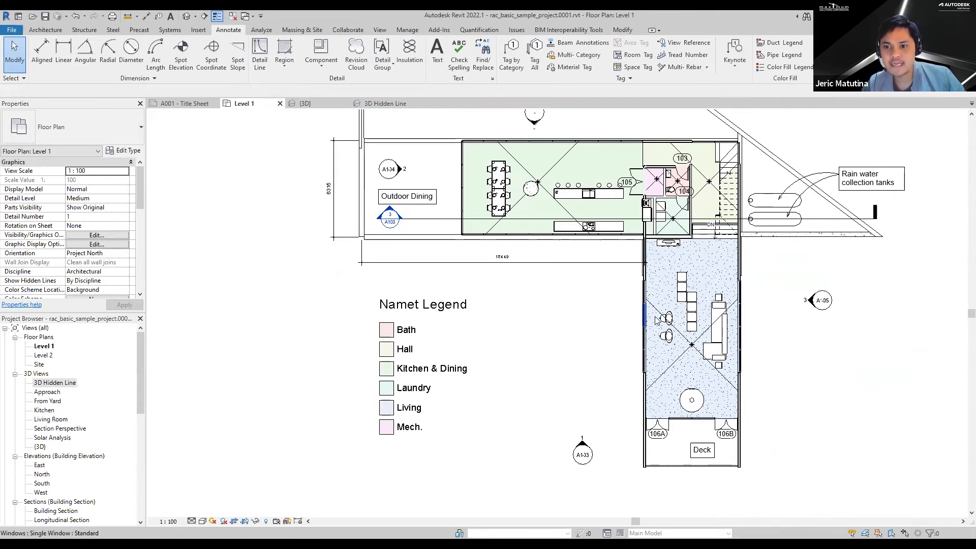
{"action": "scroll", "coordinate": [655, 315], "scroll_direction": "up", "scroll_amount": 2}
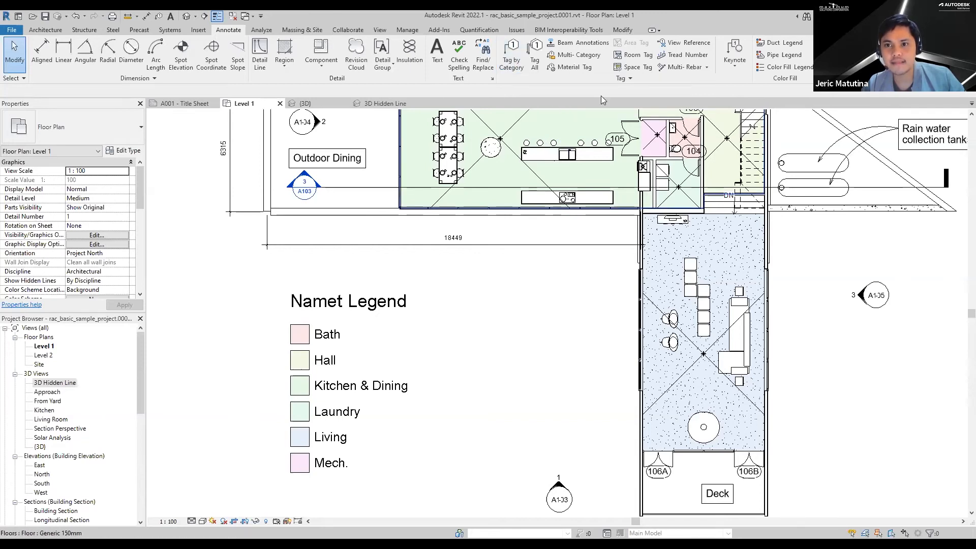
{"action": "left_click", "coordinate": [512, 69]}
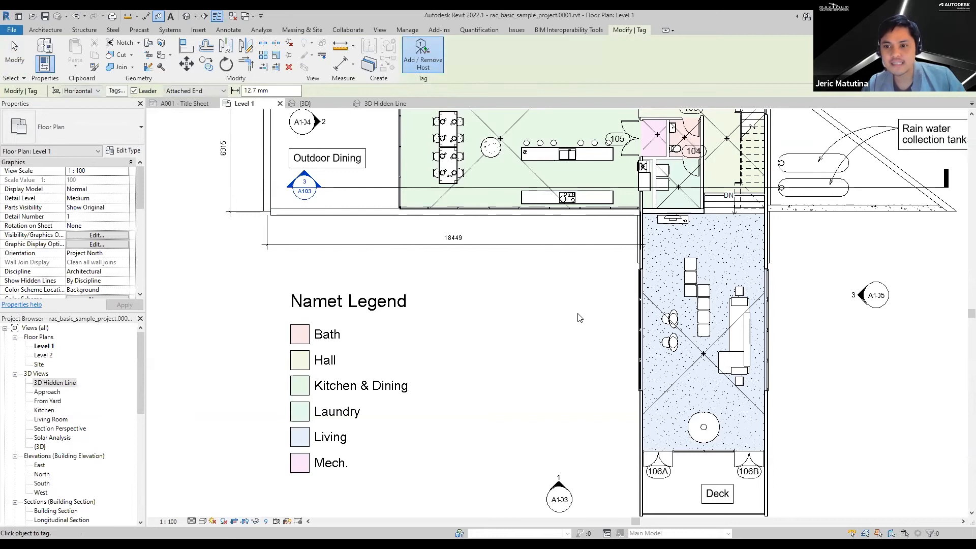
{"action": "left_click", "coordinate": [639, 290]}
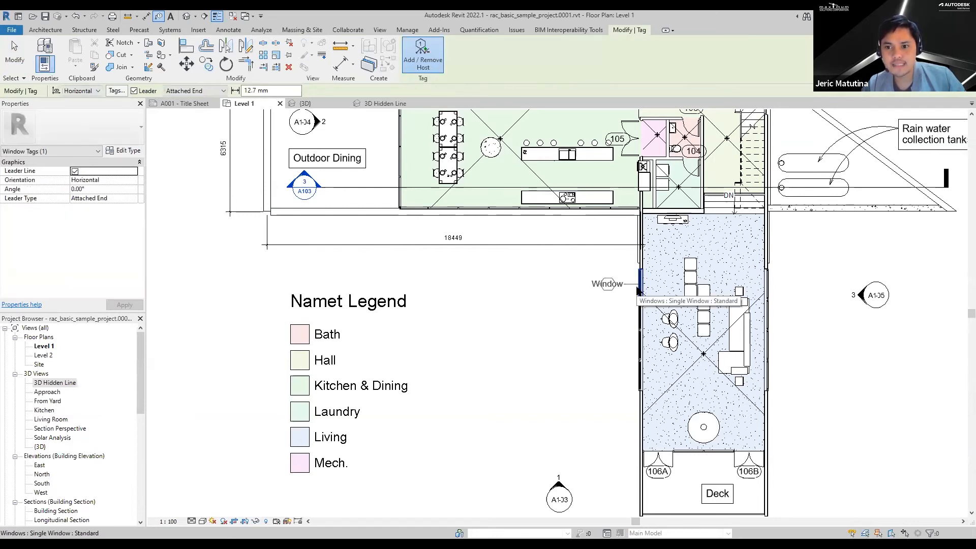
{"action": "left_click", "coordinate": [640, 356]}
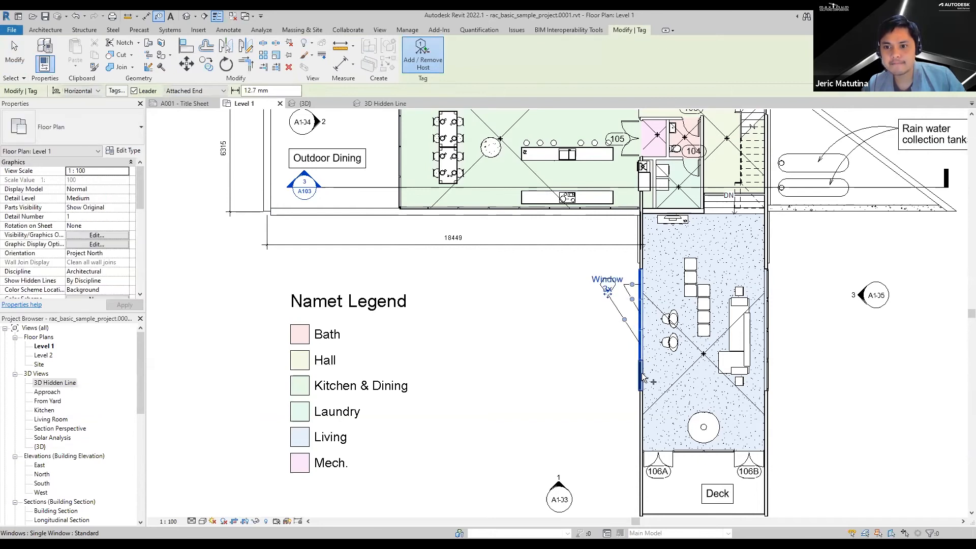
{"action": "key", "text": "Escape"}
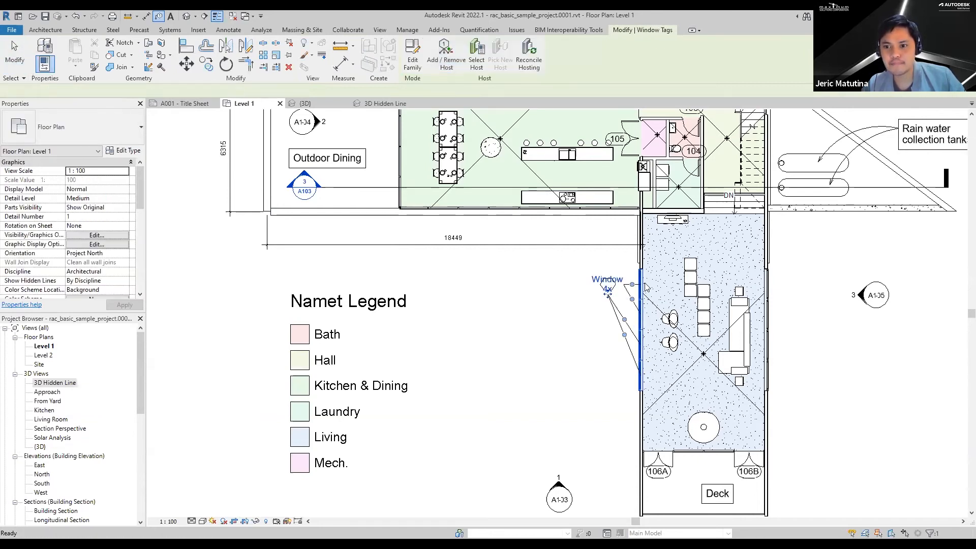
{"action": "scroll", "coordinate": [617, 312], "scroll_direction": "up", "scroll_amount": 2}
{"action": "left_click", "coordinate": [605, 272]}
{"action": "scroll", "coordinate": [593, 311], "scroll_direction": "up", "scroll_amount": 4}
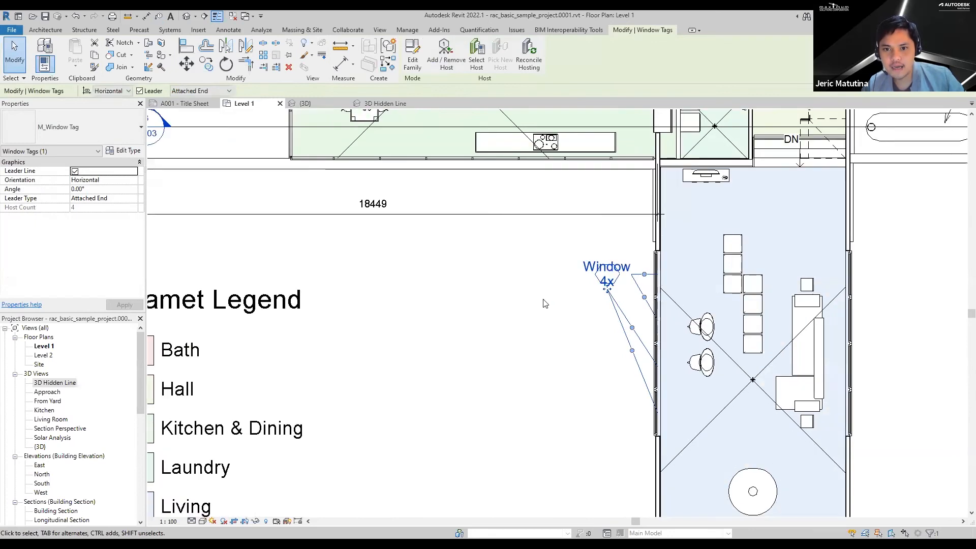
{"action": "key", "text": "Escape"}
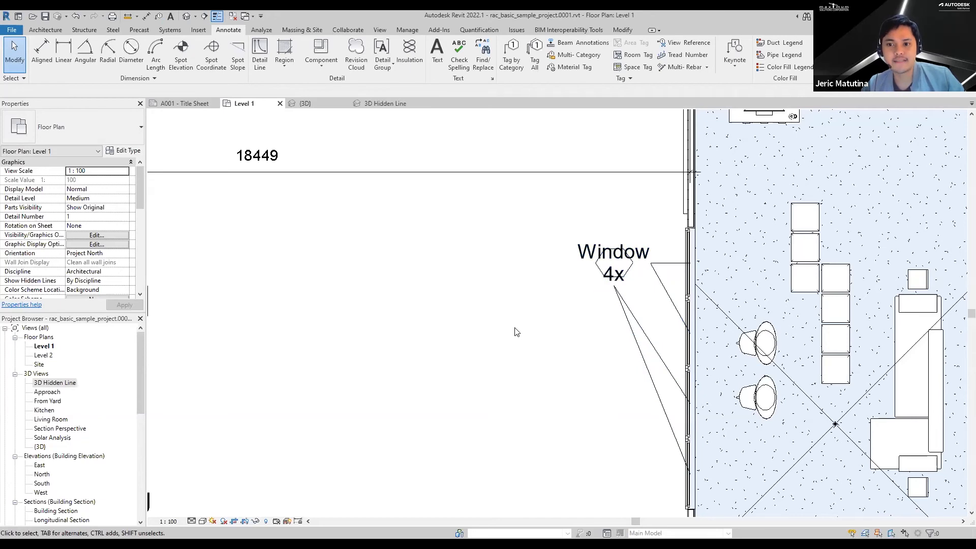
- Give the Feet & Inches linear dimension style the prefix "APPROX." and the suffix "SITE VERIFY"
{"action": "scroll", "coordinate": [516, 328], "scroll_direction": "down", "scroll_amount": 4}
{"action": "middle_click_drag", "start_coordinate": [477, 316], "coordinate": [651, 367]}
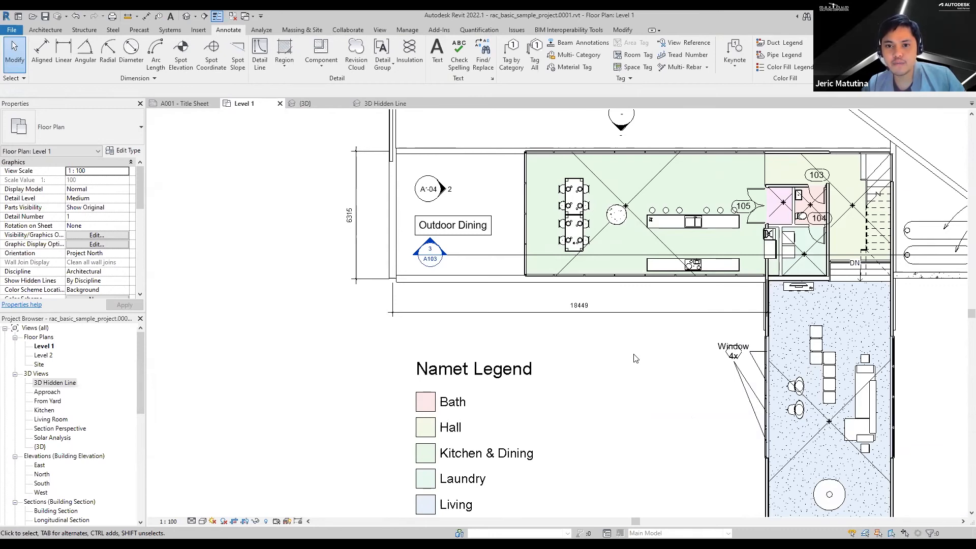
{"action": "left_click", "coordinate": [358, 231]}
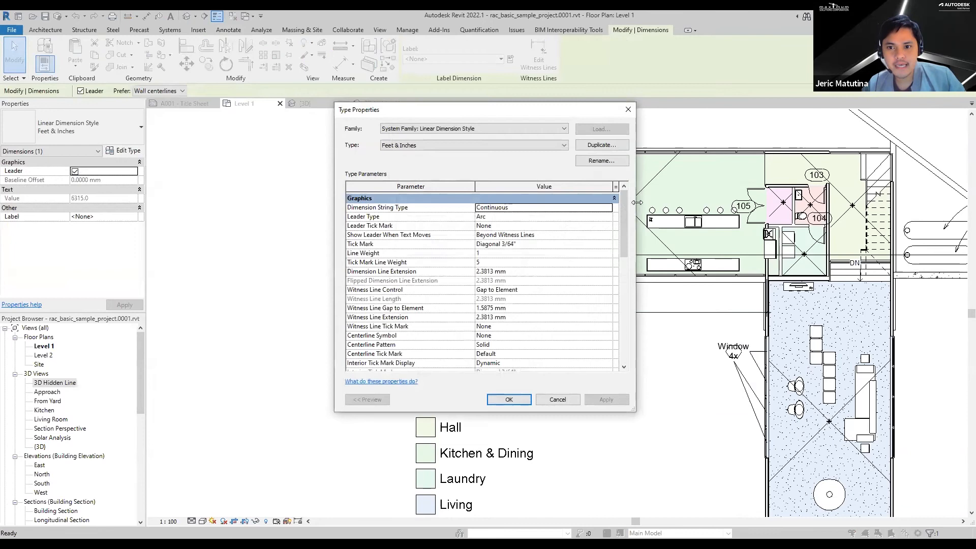
{"action": "left_click_drag", "start_coordinate": [626, 247], "coordinate": [623, 330]}
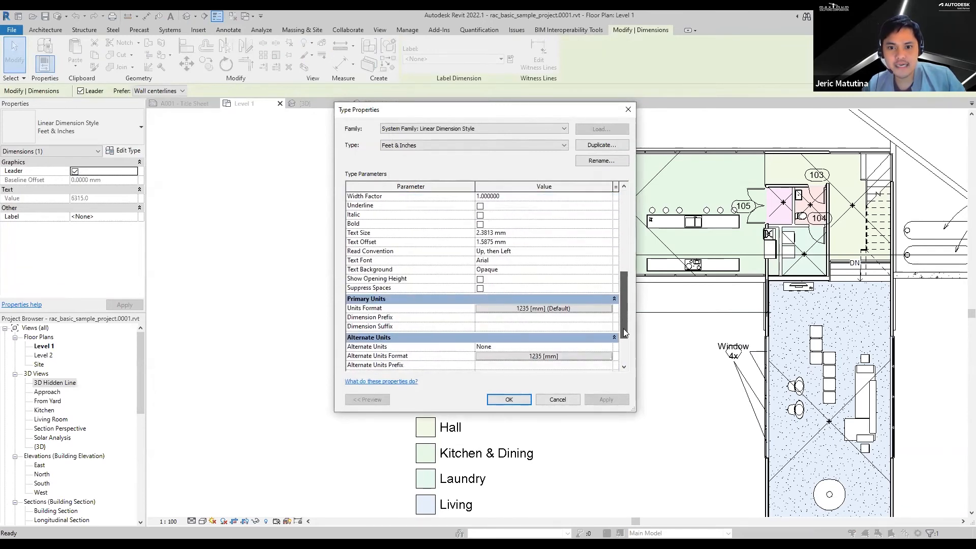
{"action": "left_click", "coordinate": [563, 318]}
{"action": "type", "text": "A"}
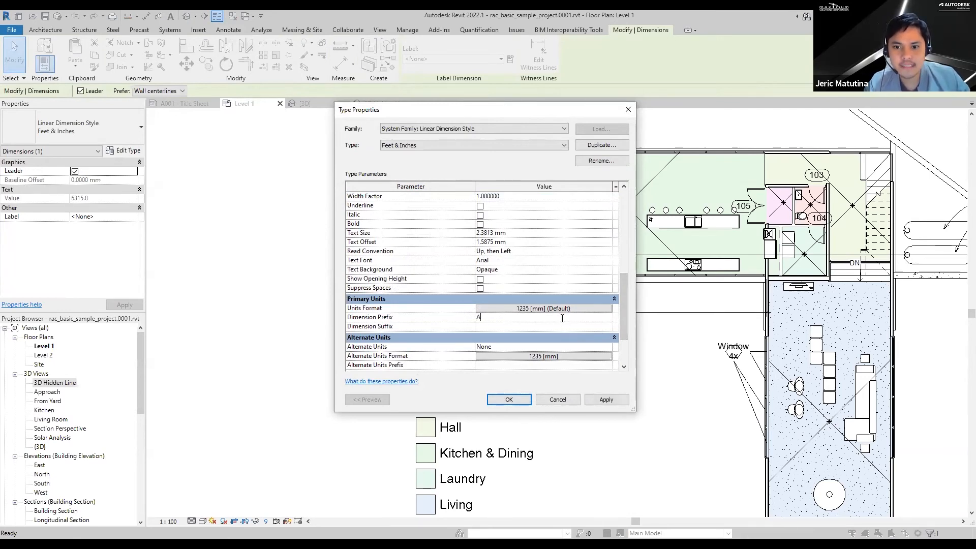
{"action": "type", "text": "OX."}
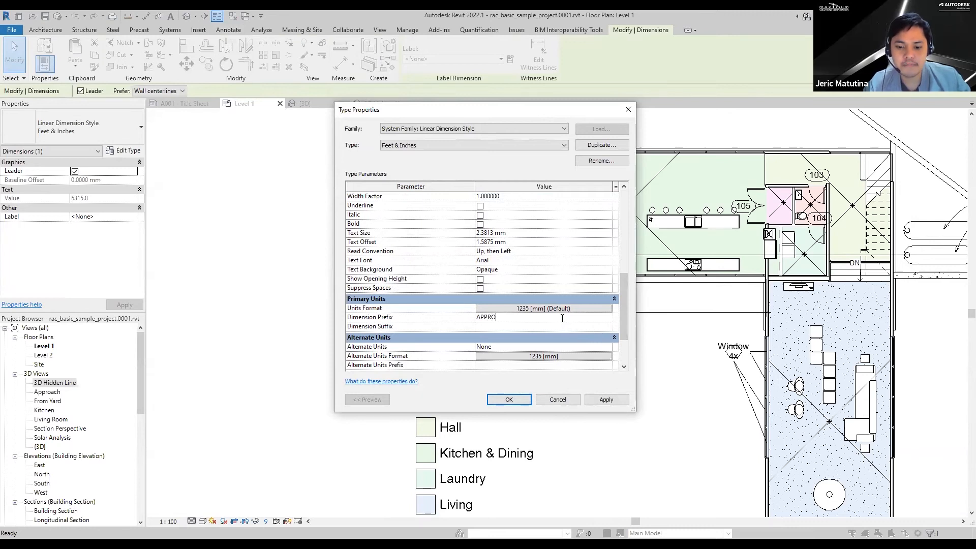
{"action": "left_click", "coordinate": [513, 328]}
{"action": "type", "text": "SI"}
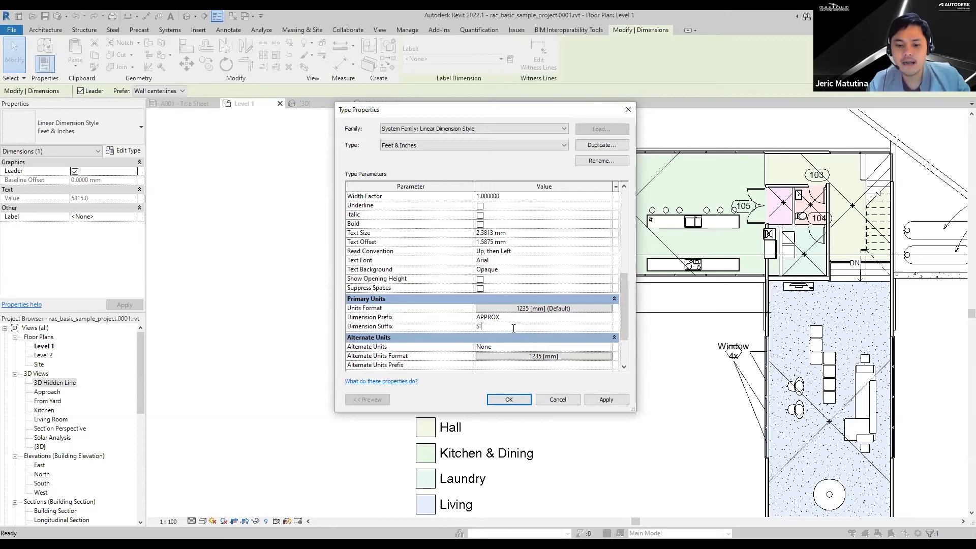
{"action": "type", "text": "TE VERIFY"}
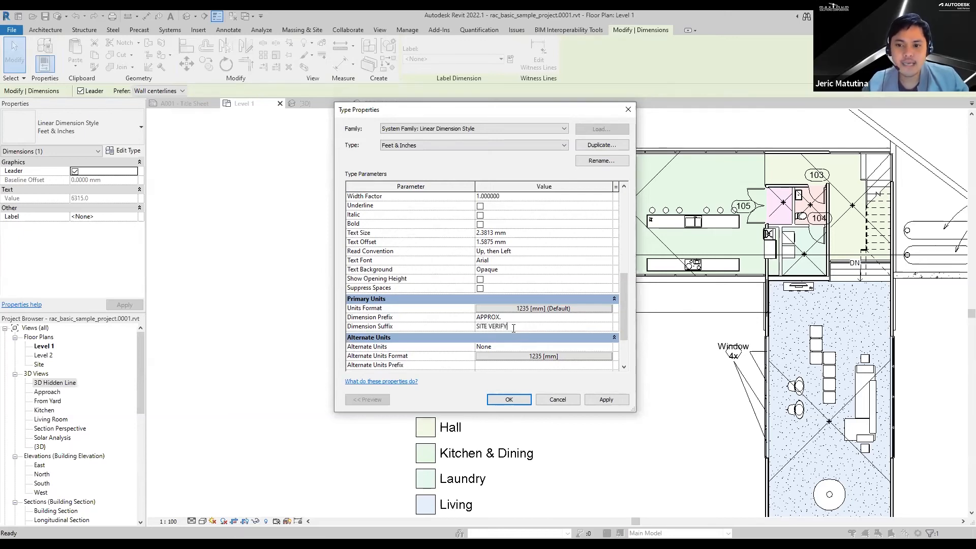
{"action": "left_click", "coordinate": [509, 400]}
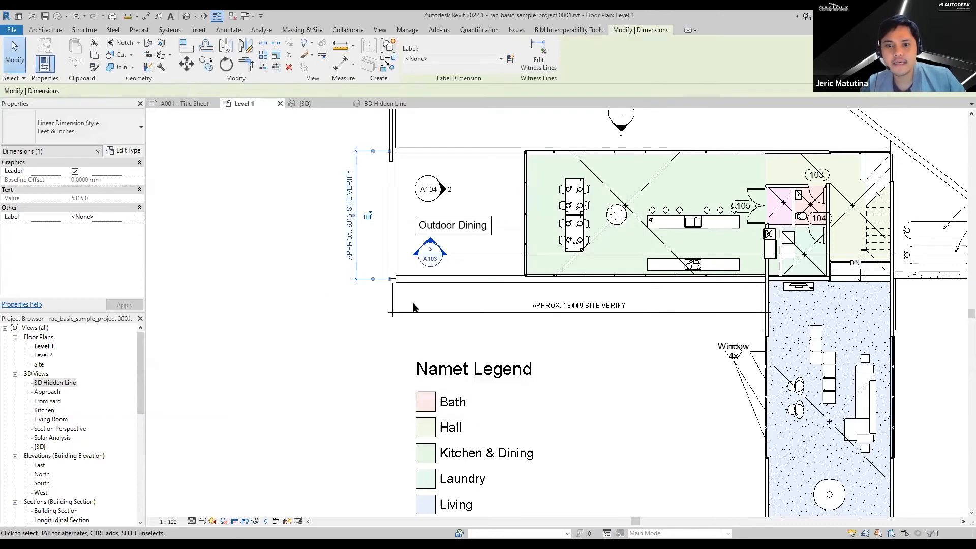
- Review the prefix and suffix on both Level 1 plan dimensions and clear the selection
{"action": "scroll", "coordinate": [322, 231], "scroll_direction": "up", "scroll_amount": 1}
{"action": "scroll", "coordinate": [321, 231], "scroll_direction": "up", "scroll_amount": 2}
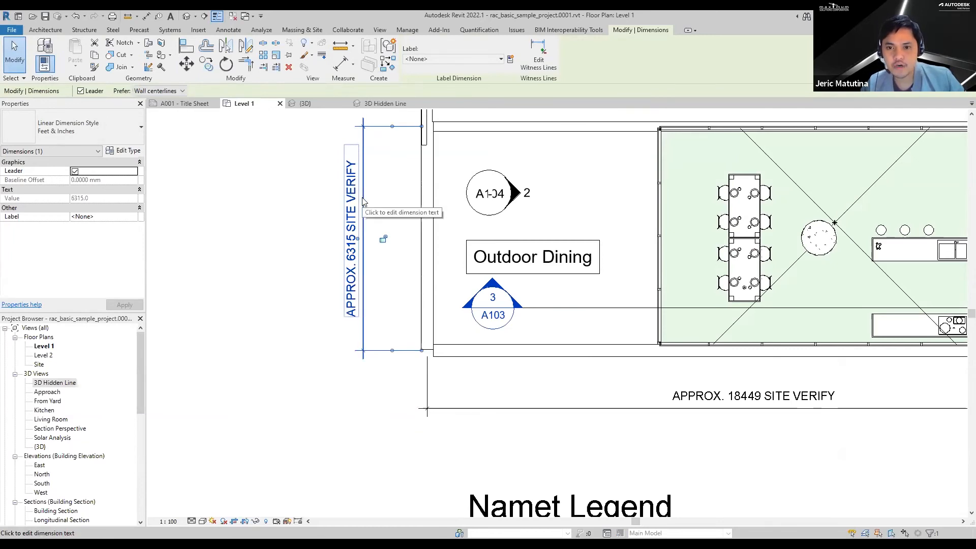
{"action": "scroll", "coordinate": [700, 348], "scroll_direction": "down", "scroll_amount": 2}
{"action": "middle_click_drag", "start_coordinate": [766, 401], "coordinate": [637, 364]}
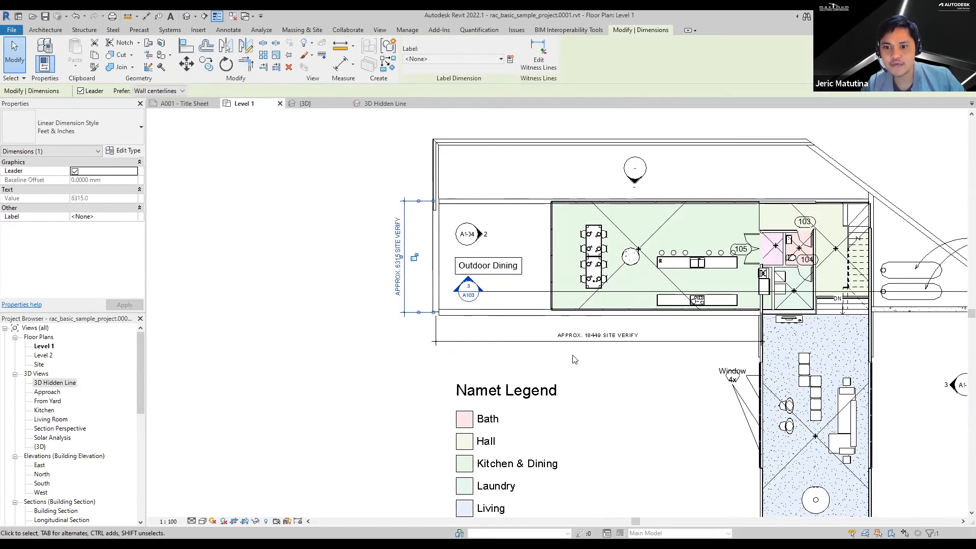
{"action": "scroll", "coordinate": [577, 354], "scroll_direction": "up", "scroll_amount": 3}
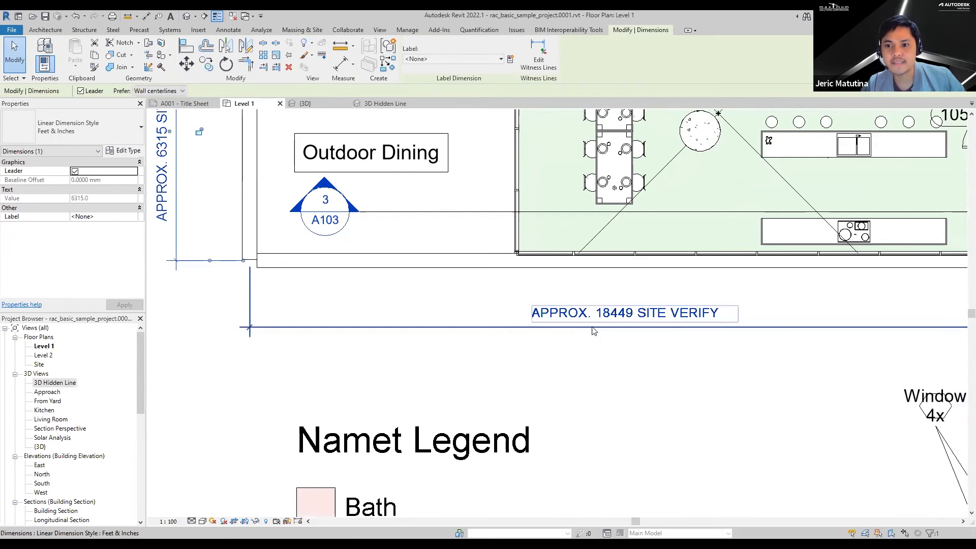
{"action": "scroll", "coordinate": [593, 331], "scroll_direction": "down", "scroll_amount": 2}
{"action": "key", "text": "Escape"}
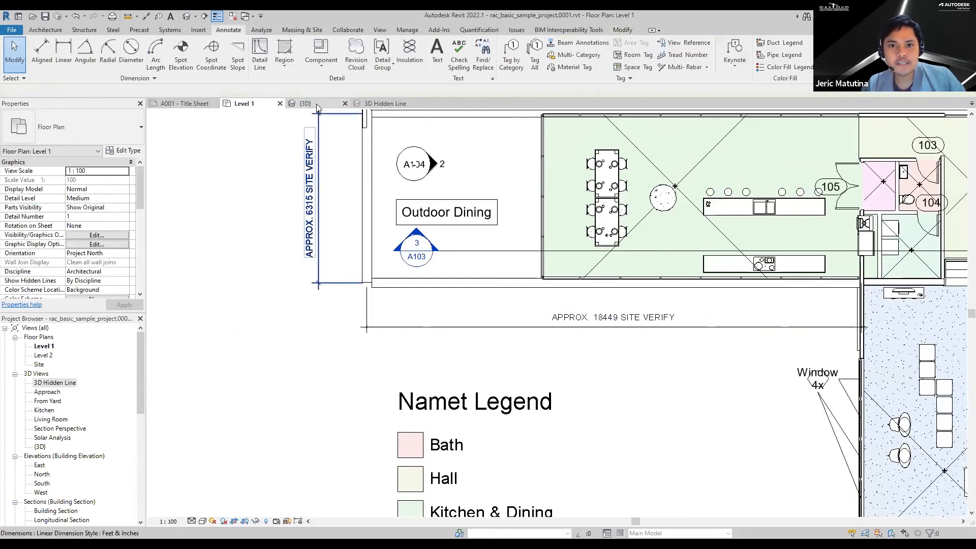
- Open the 3D Hidden Line view and show its grids on Level 1 and Level 2
{"action": "left_click", "coordinate": [317, 106]}
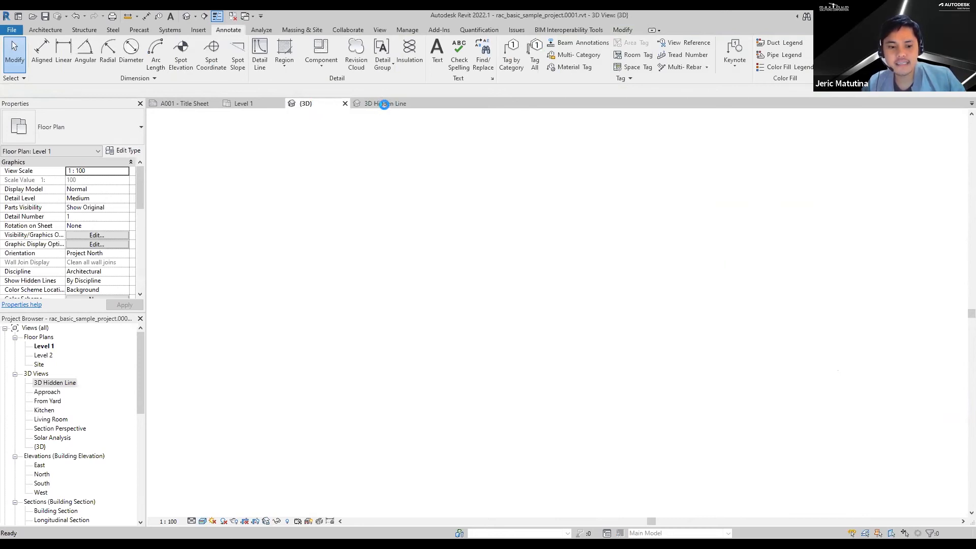
{"action": "left_click", "coordinate": [384, 104]}
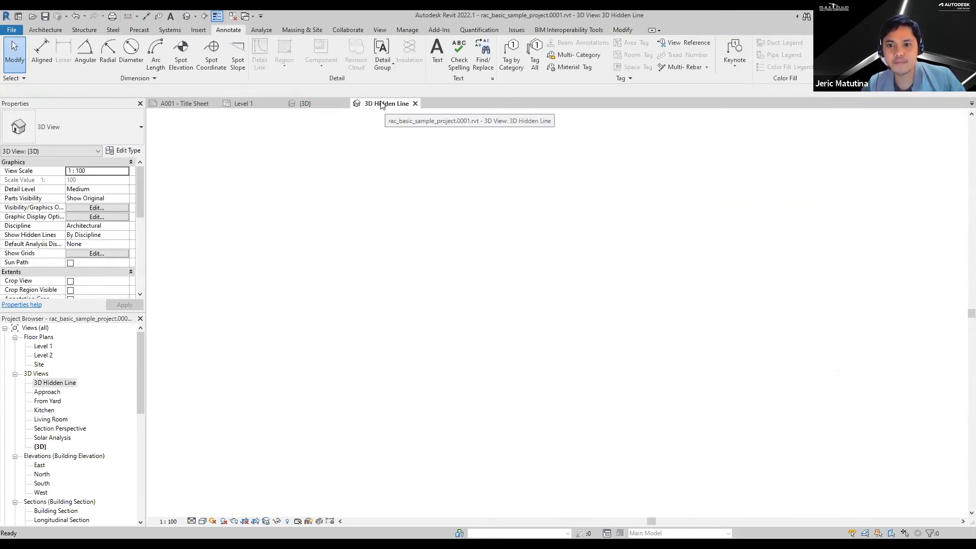
{"action": "middle_click_drag", "start_coordinate": [439, 400], "coordinate": [494, 363]}
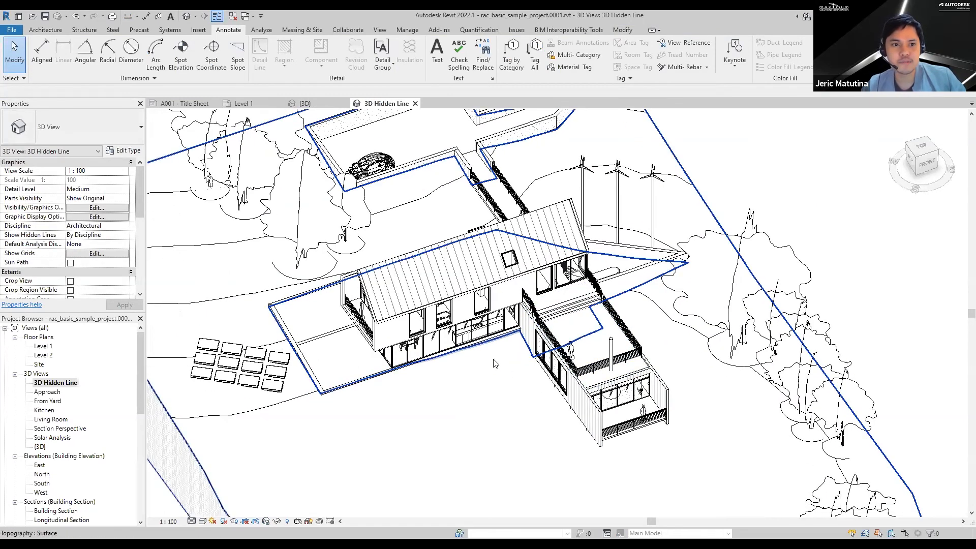
{"action": "scroll", "coordinate": [488, 362], "scroll_direction": "down", "scroll_amount": 2}
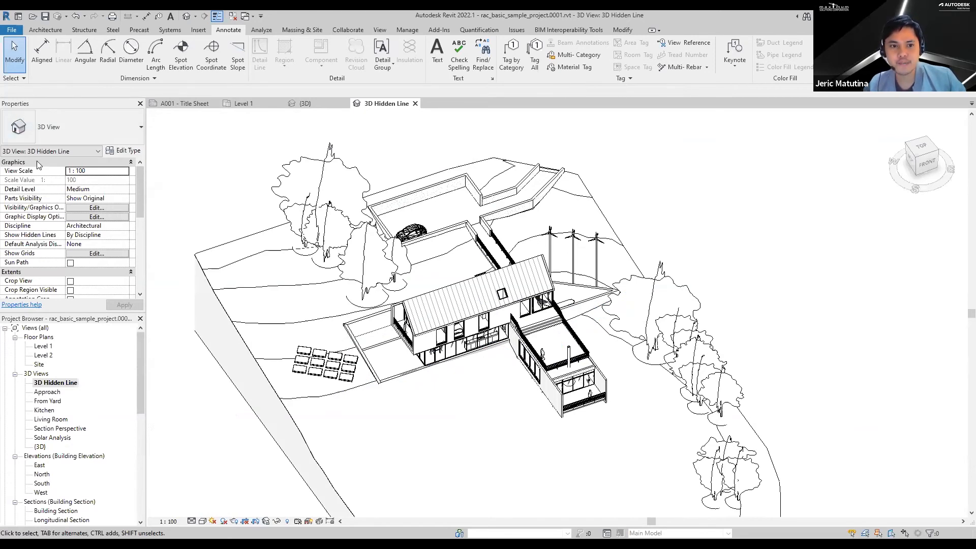
{"action": "left_click", "coordinate": [103, 254]}
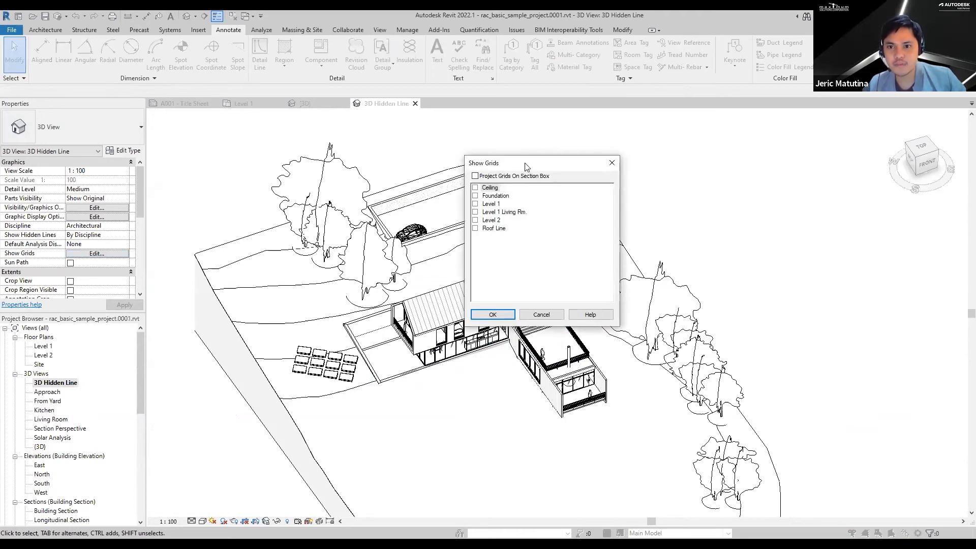
{"action": "left_click_drag", "start_coordinate": [526, 167], "coordinate": [577, 160]}
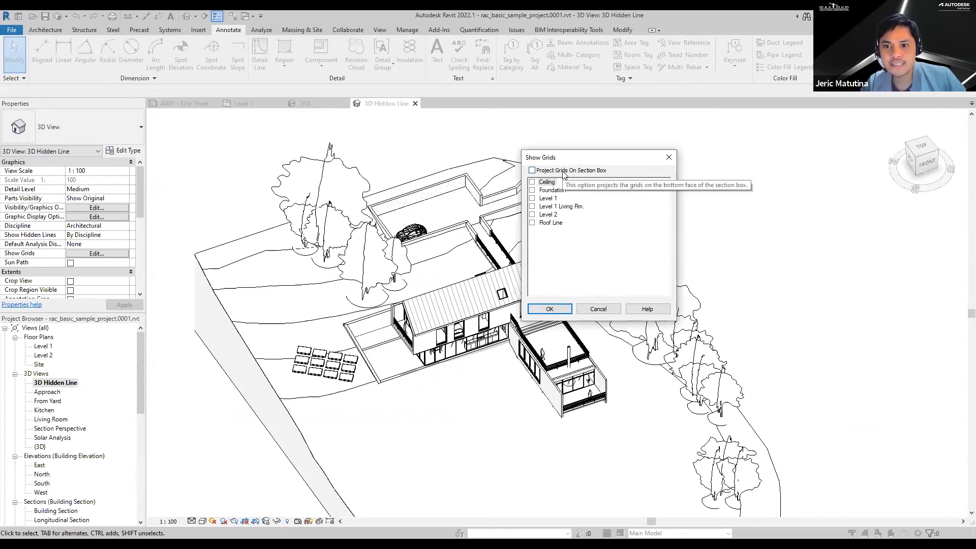
{"action": "left_click", "coordinate": [533, 198]}
{"action": "left_click", "coordinate": [532, 215]}
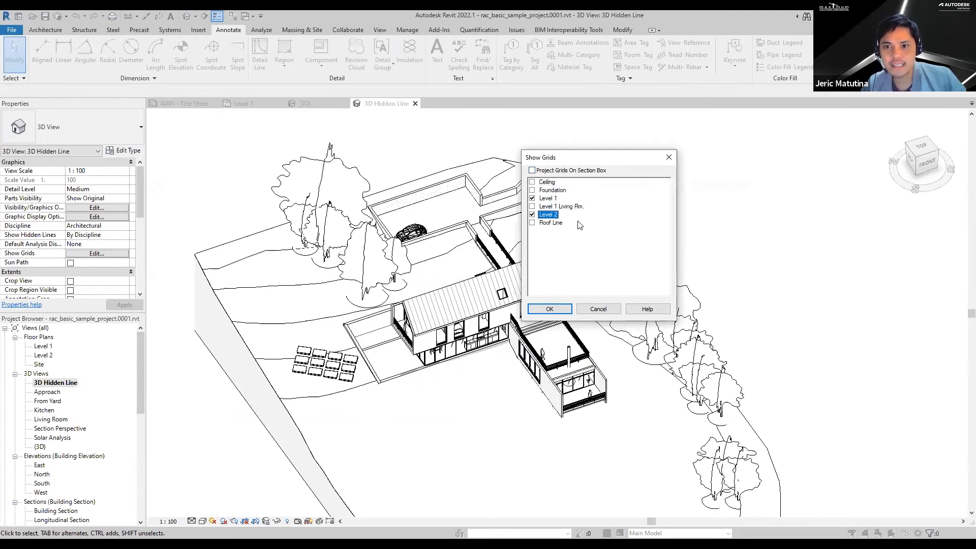
{"action": "left_click", "coordinate": [549, 309]}
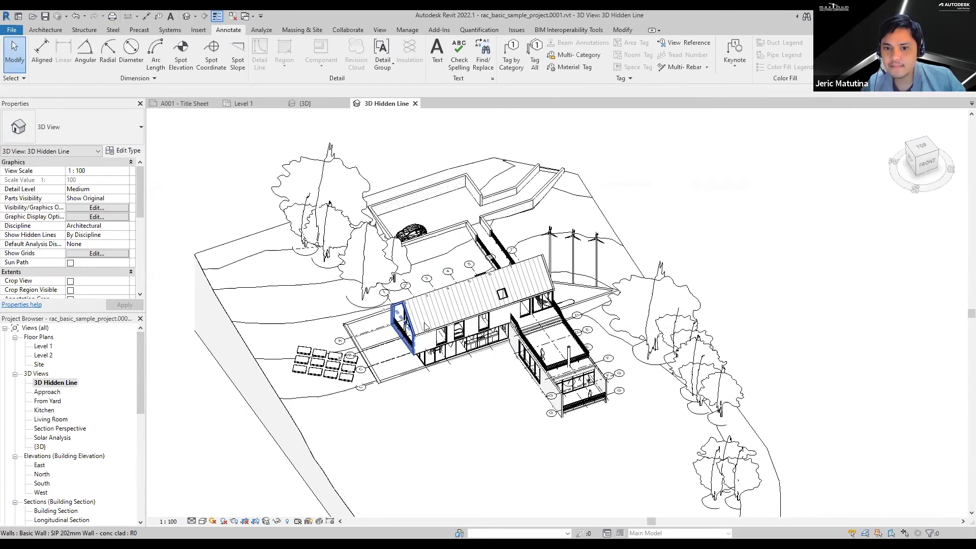
- Examine the level grids around the house from several angles and return to the {3D} view
{"action": "scroll", "coordinate": [472, 356], "scroll_direction": "up", "scroll_amount": 4}
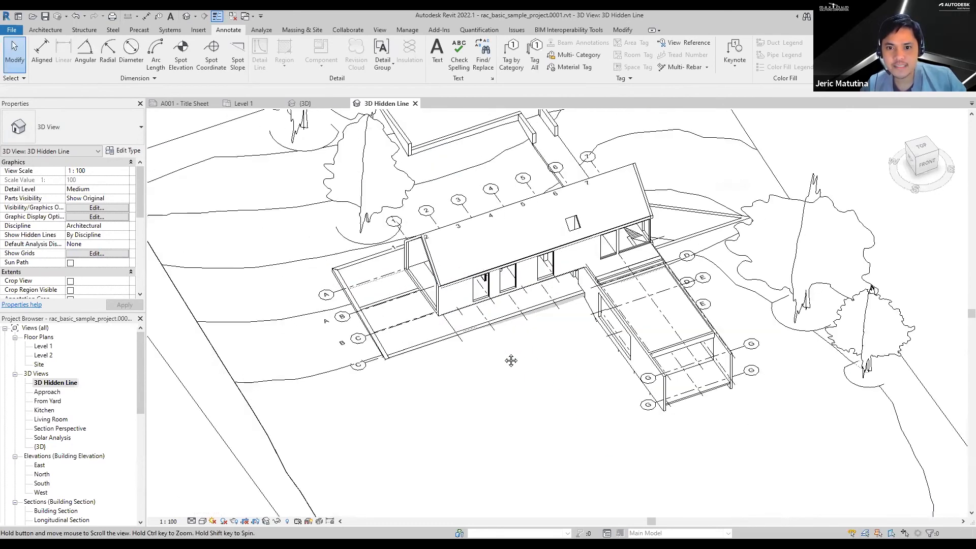
{"action": "middle_click_drag", "start_coordinate": [532, 360], "coordinate": [488, 363], "text": "shift"}
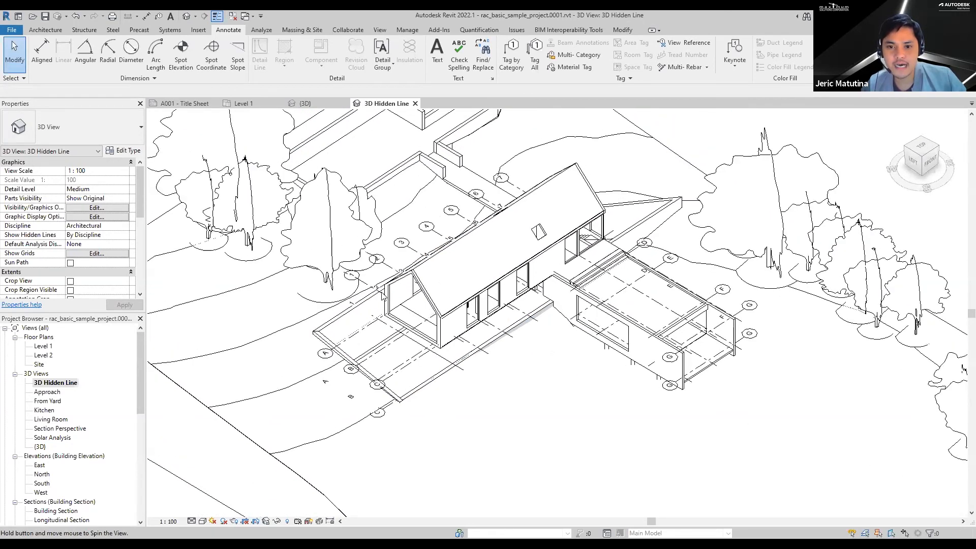
{"action": "scroll", "coordinate": [371, 280], "scroll_direction": "up", "scroll_amount": 2}
{"action": "scroll", "coordinate": [370, 279], "scroll_direction": "up", "scroll_amount": 2}
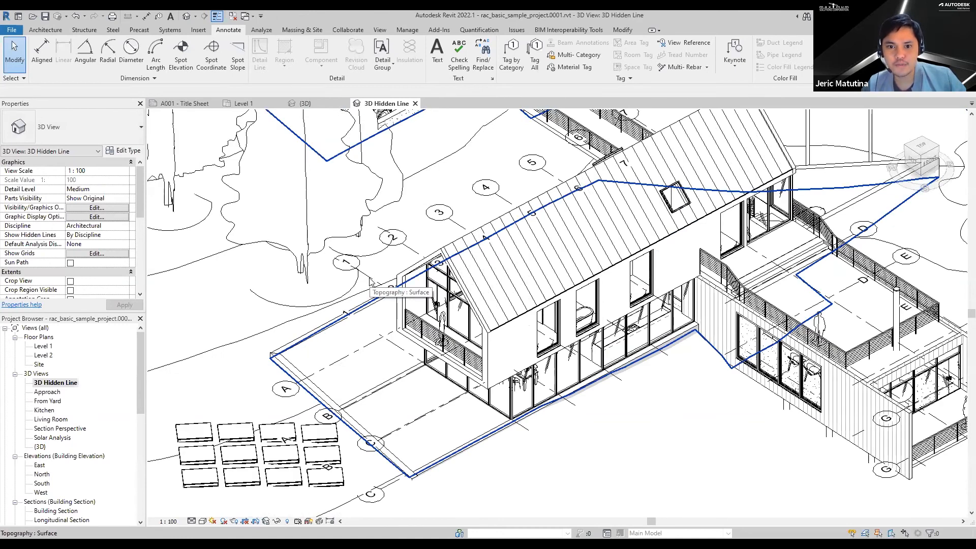
{"action": "scroll", "coordinate": [370, 280], "scroll_direction": "down", "scroll_amount": 2}
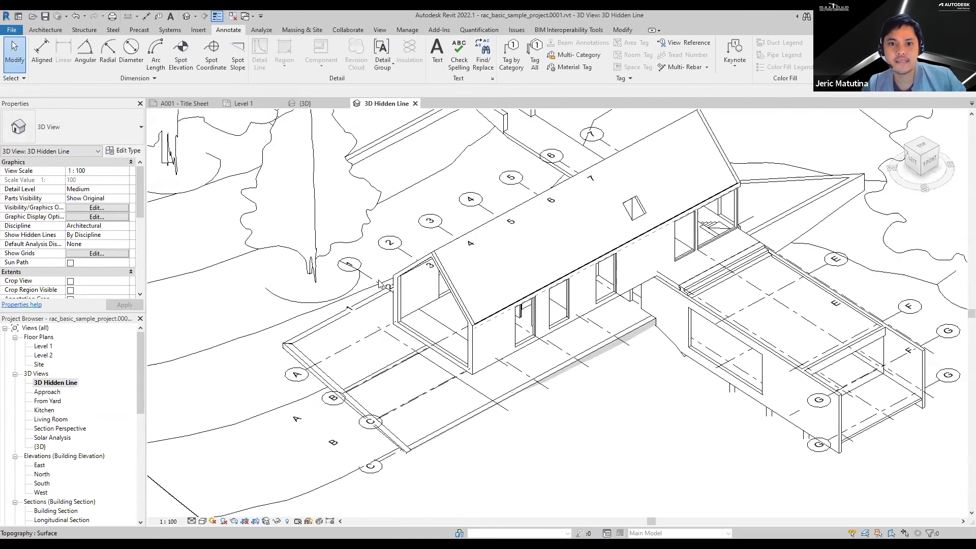
{"action": "left_click", "coordinate": [316, 102]}
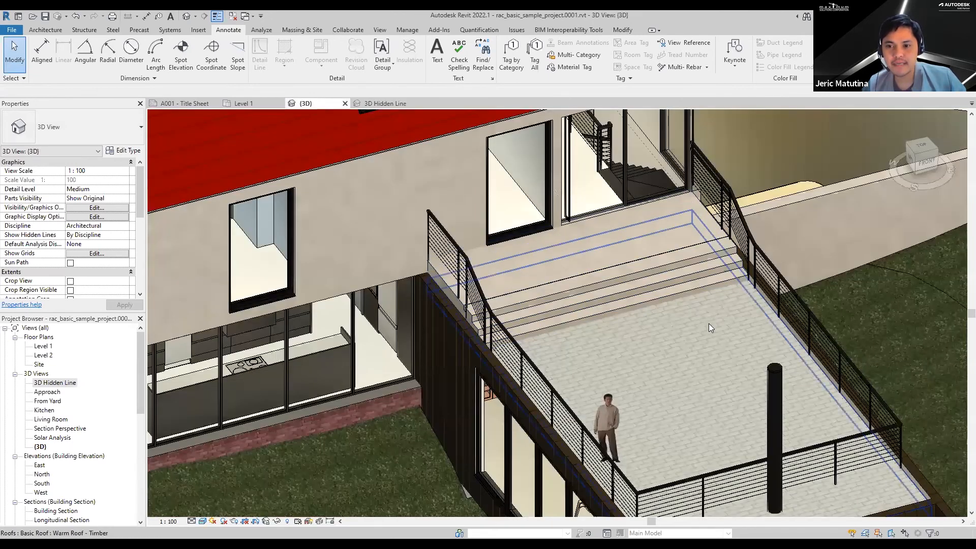
- Bring up the 3D Sketch launch options for sending the Revit model to FormIt, review them, and dismiss them without launching
{"action": "scroll", "coordinate": [709, 323], "scroll_direction": "down", "scroll_amount": 2}
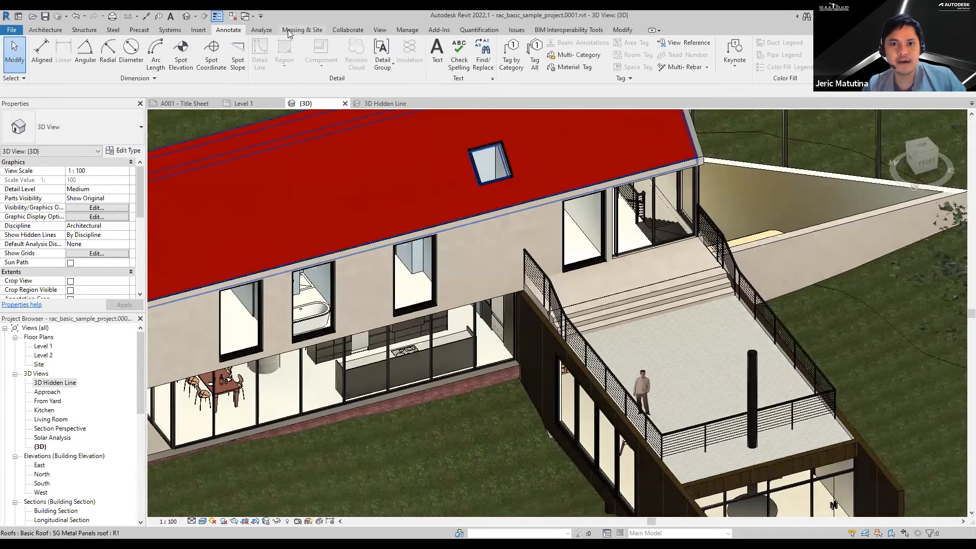
{"action": "left_click", "coordinate": [302, 30]}
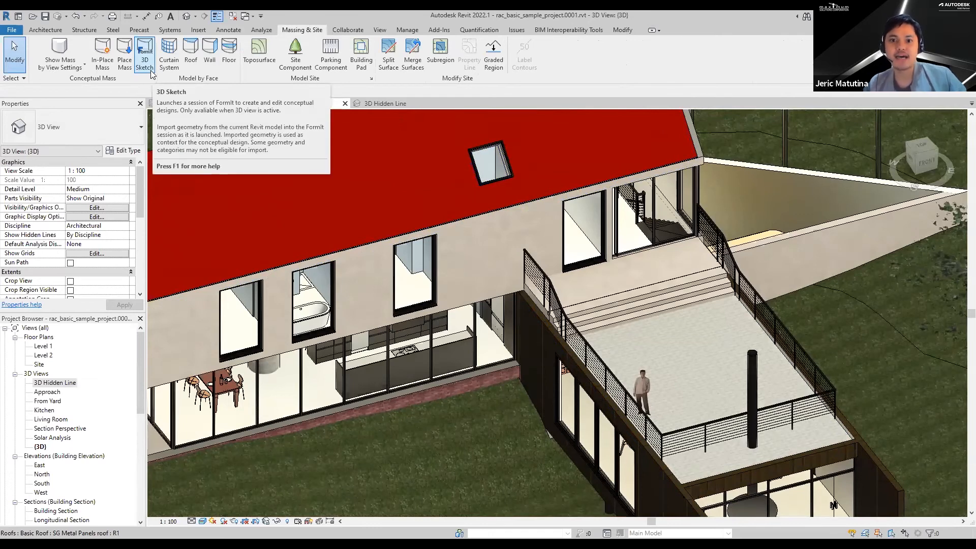
{"action": "scroll", "coordinate": [597, 278], "scroll_direction": "down", "scroll_amount": 2}
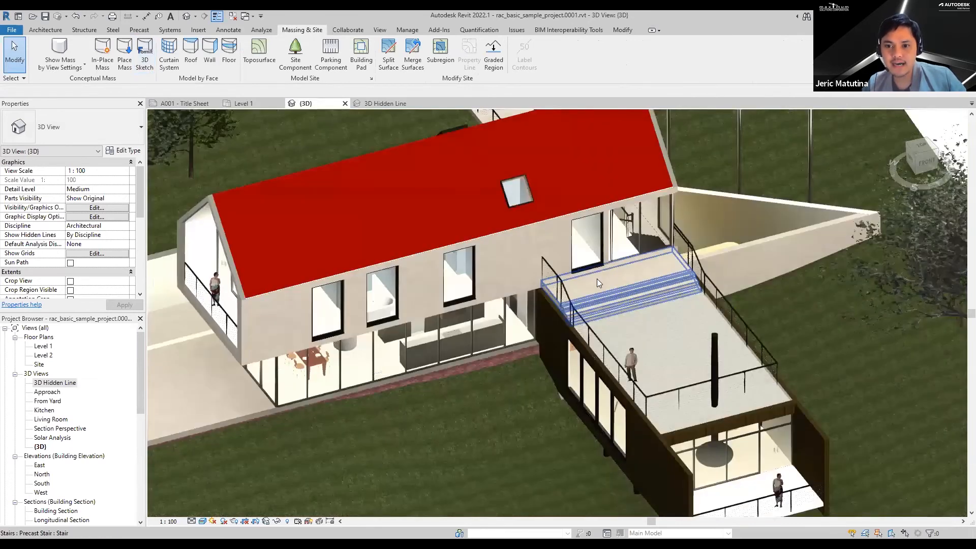
{"action": "scroll", "coordinate": [570, 267], "scroll_direction": "down", "scroll_amount": 2}
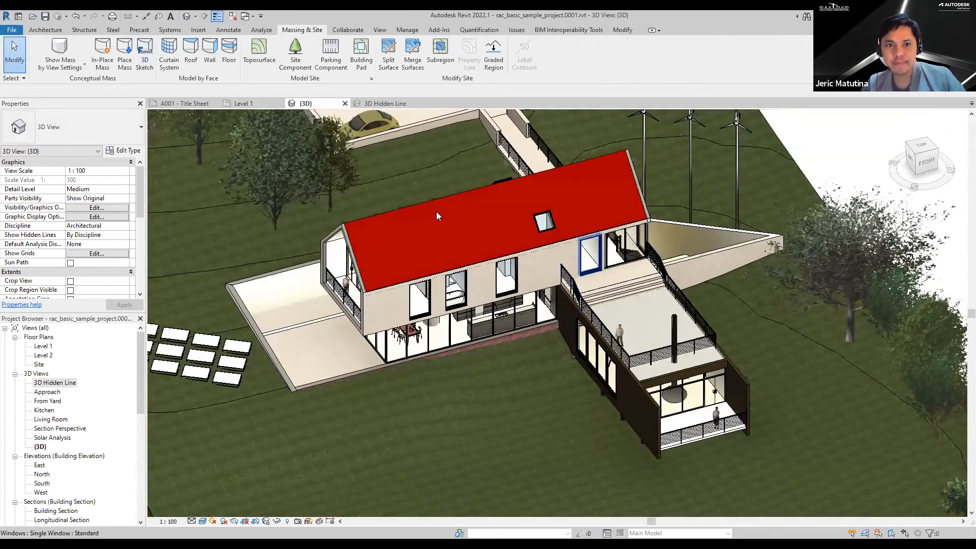
{"action": "left_click", "coordinate": [151, 62]}
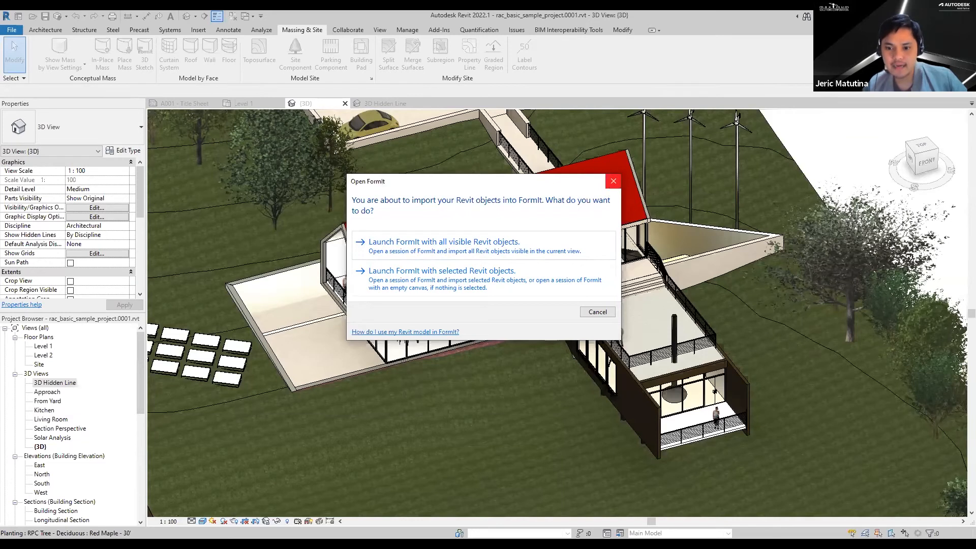
{"action": "left_click", "coordinate": [613, 181]}
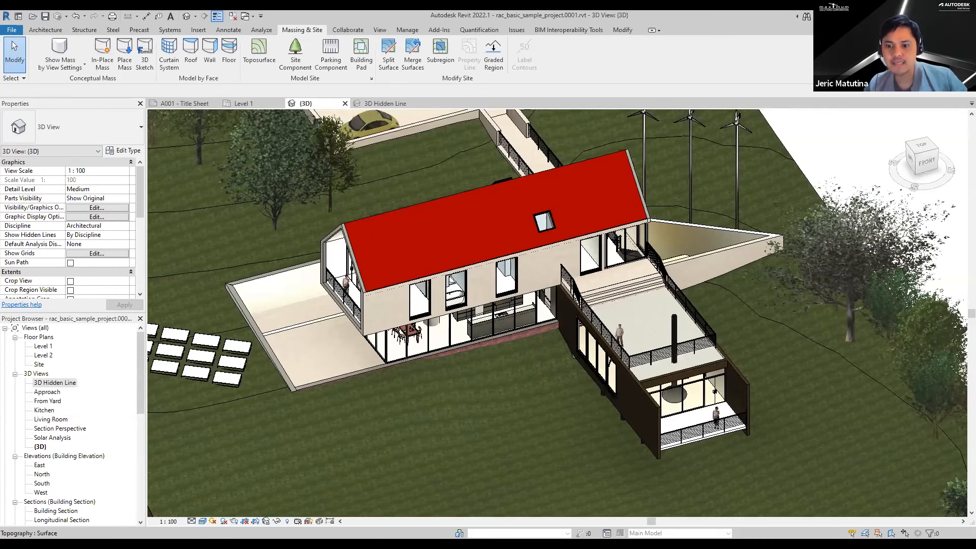
- Examine the orange patch on the precast stair landing above the terrace in the 3D view, close up and from farther away
{"action": "scroll", "coordinate": [638, 290], "scroll_direction": "up", "scroll_amount": 5}
{"action": "scroll", "coordinate": [627, 249], "scroll_direction": "up", "scroll_amount": 3}
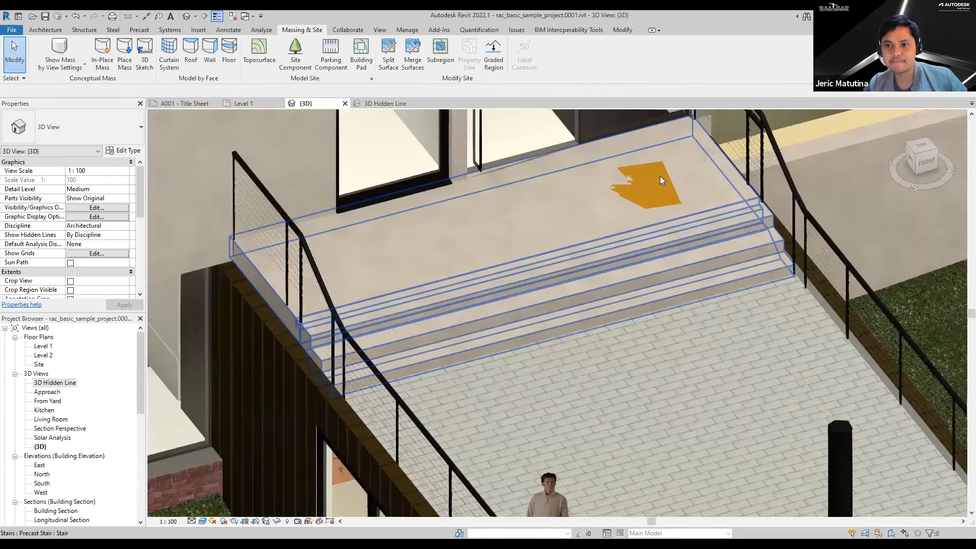
{"action": "middle_click_drag", "start_coordinate": [650, 222], "coordinate": [503, 239], "text": "shift"}
{"action": "scroll", "coordinate": [706, 292], "scroll_direction": "up", "scroll_amount": 2}
{"action": "scroll", "coordinate": [633, 304], "scroll_direction": "down", "scroll_amount": 2}
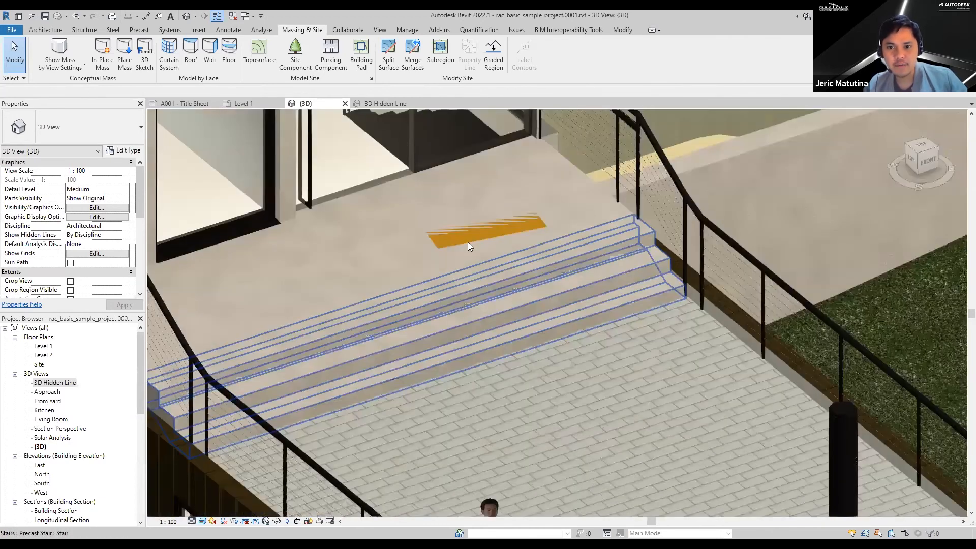
{"action": "scroll", "coordinate": [472, 241], "scroll_direction": "up", "scroll_amount": 1}
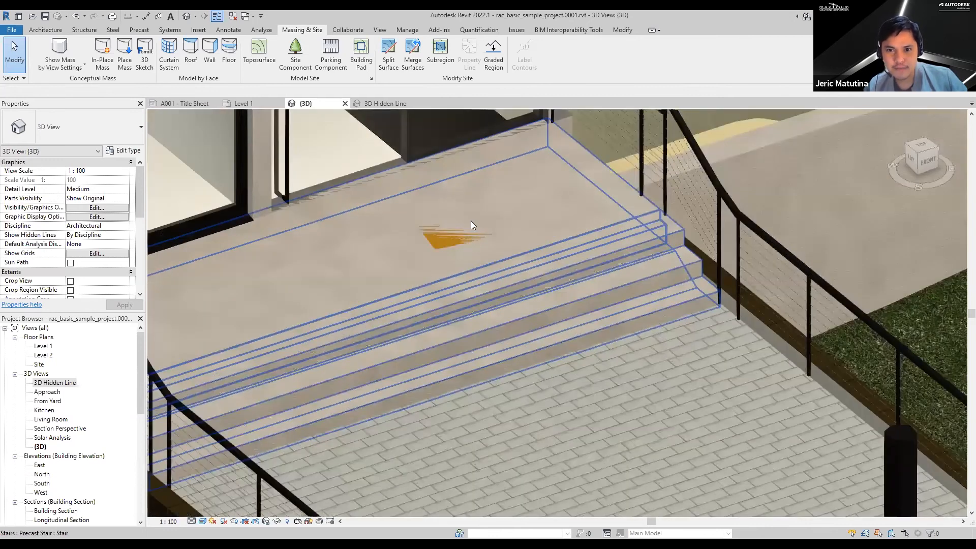
{"action": "scroll", "coordinate": [458, 222], "scroll_direction": "down", "scroll_amount": 1}
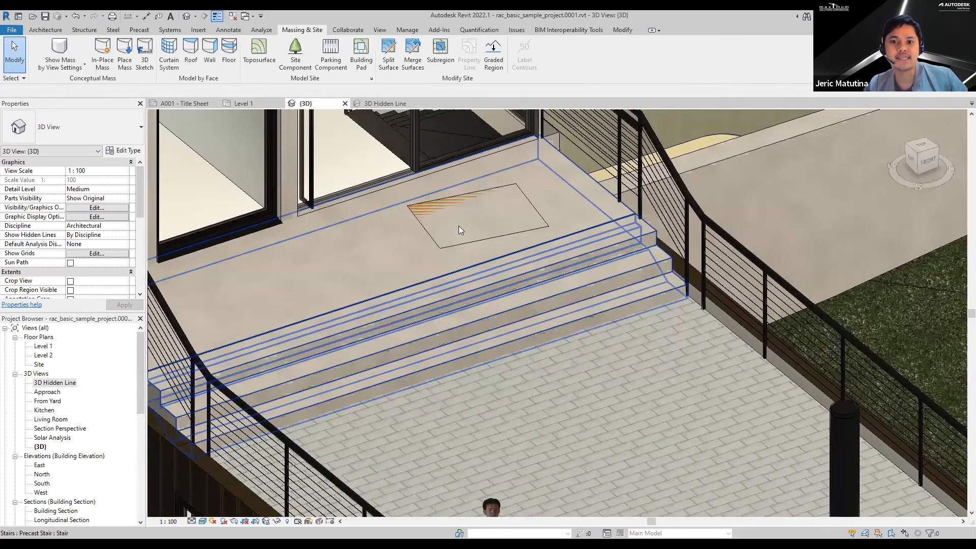
{"action": "scroll", "coordinate": [459, 226], "scroll_direction": "up", "scroll_amount": 1}
{"action": "scroll", "coordinate": [516, 264], "scroll_direction": "down", "scroll_amount": 1}
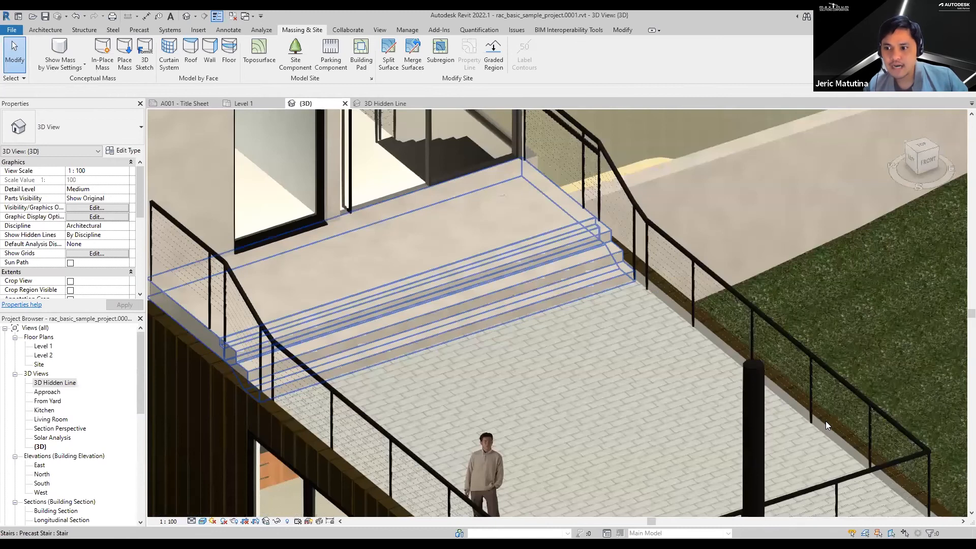
{"action": "scroll", "coordinate": [826, 421], "scroll_direction": "down", "scroll_amount": 2}
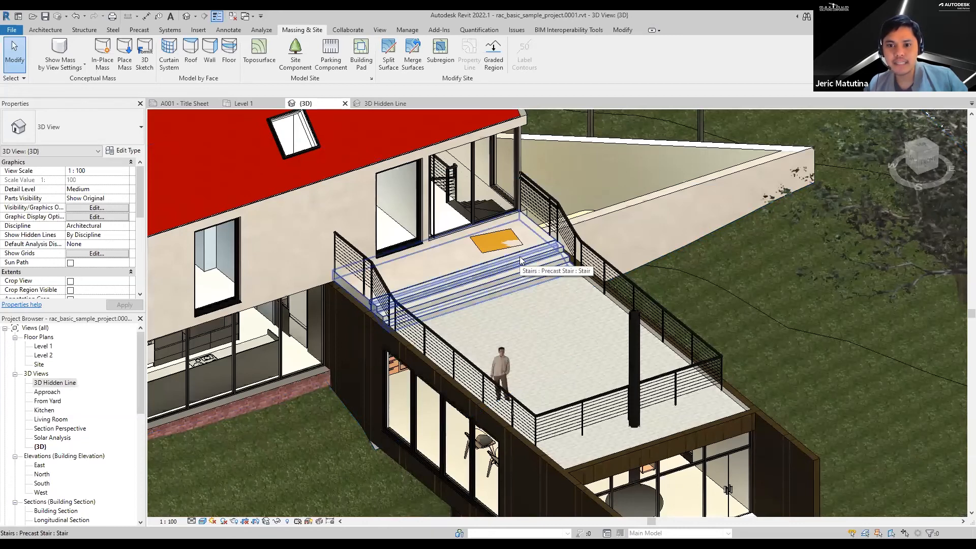
{"action": "scroll", "coordinate": [520, 260], "scroll_direction": "down", "scroll_amount": 2}
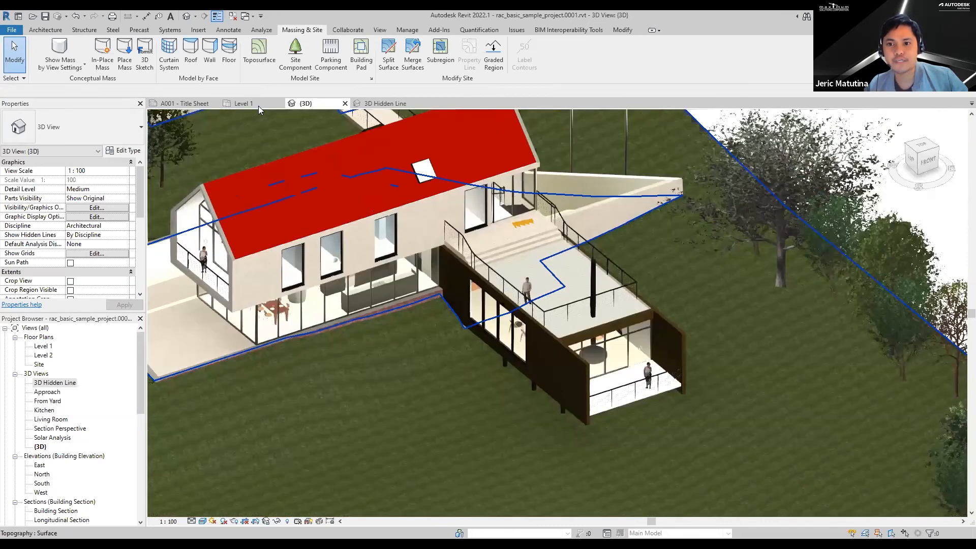
- Switch to the Level 1 floor plan and open the PDF export settings for it
{"action": "left_click", "coordinate": [258, 105]}
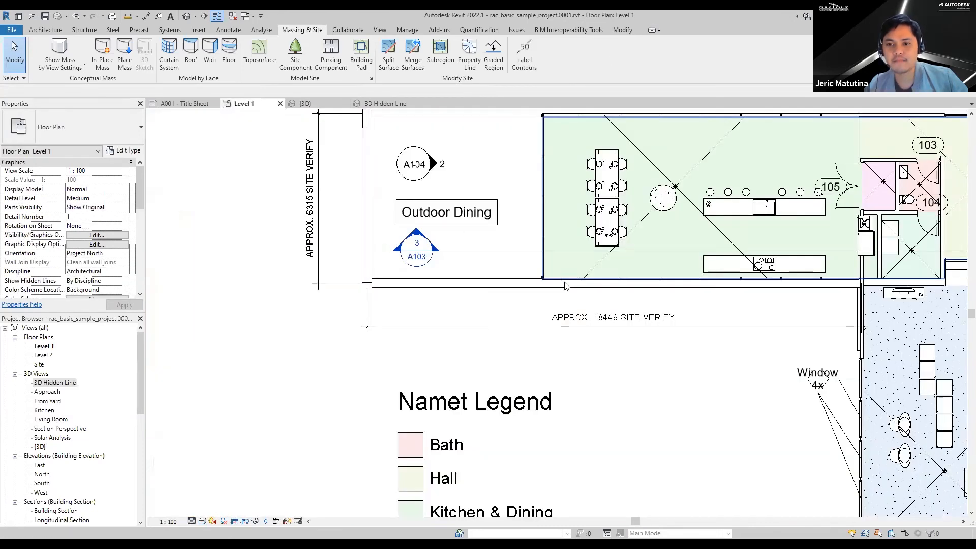
{"action": "scroll", "coordinate": [566, 285], "scroll_direction": "down", "scroll_amount": 2}
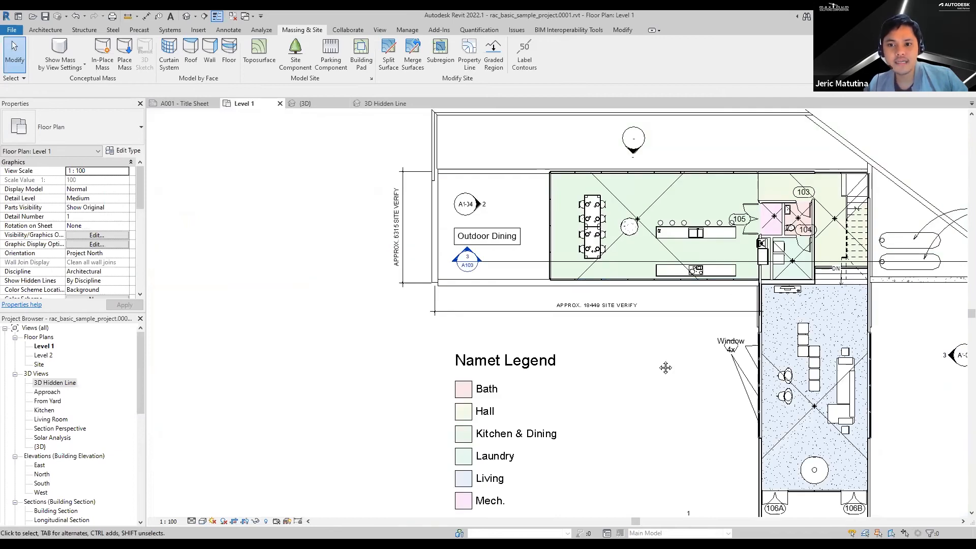
{"action": "middle_click_drag", "start_coordinate": [629, 377], "coordinate": [589, 383]}
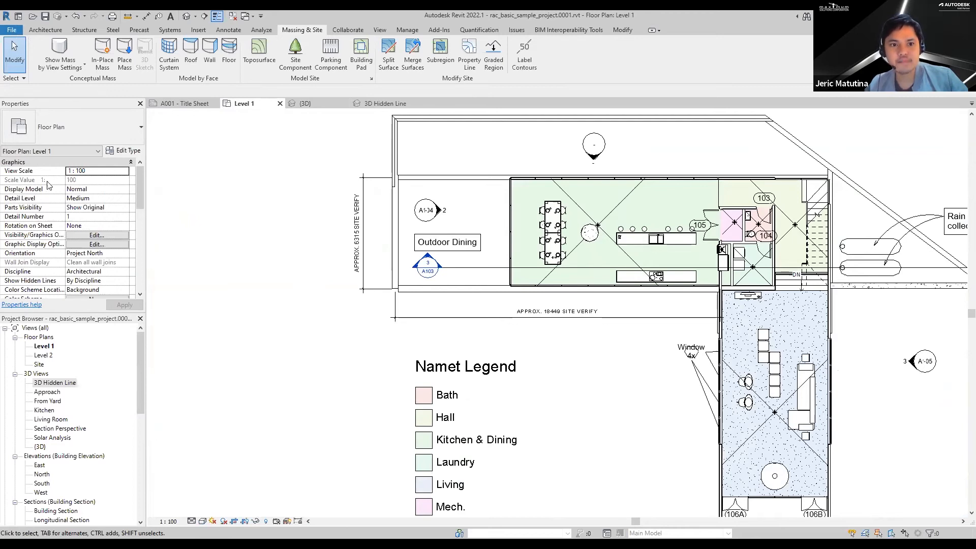
{"action": "key", "text": "alt+f"}
{"action": "mouse_move", "coordinate": [48, 185]}
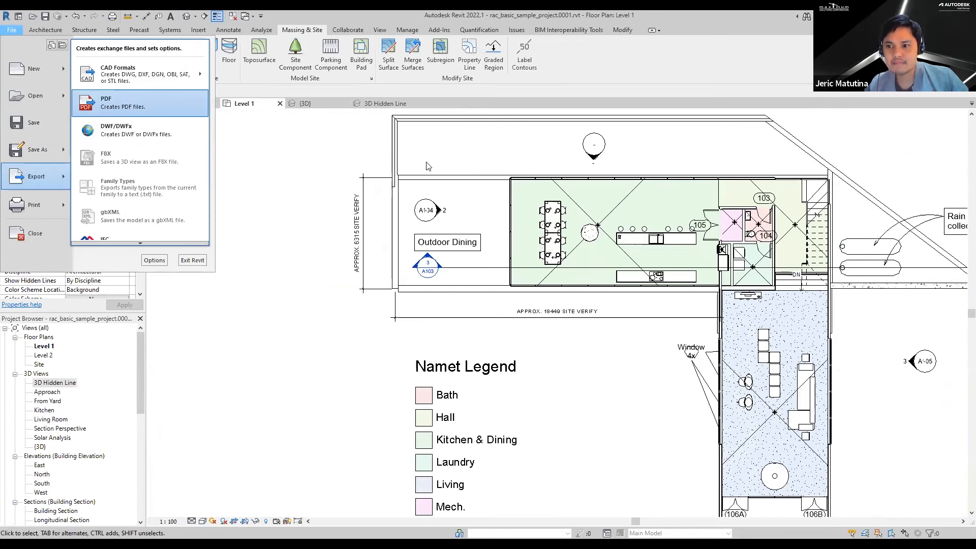
{"action": "key", "text": "Return"}
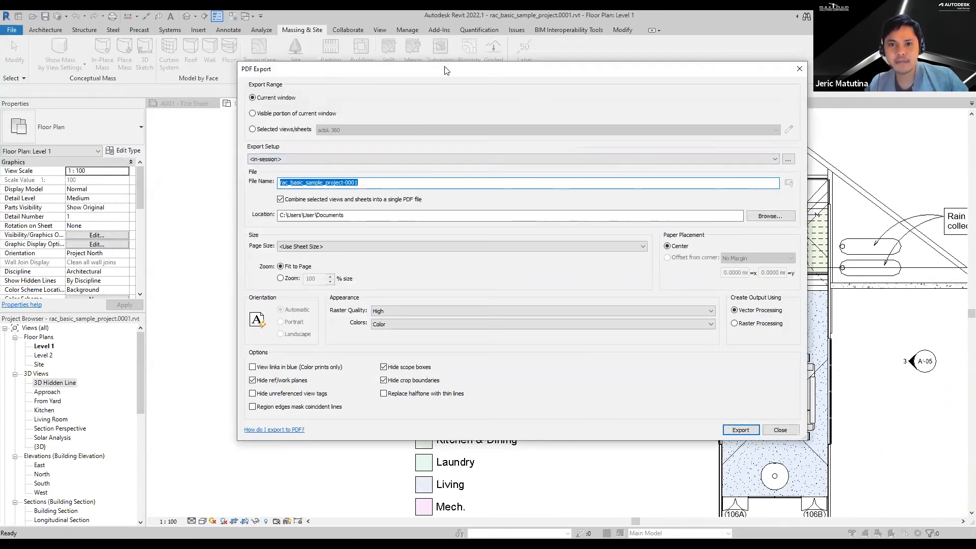
{"action": "left_click_drag", "start_coordinate": [444, 66], "coordinate": [491, 95]}
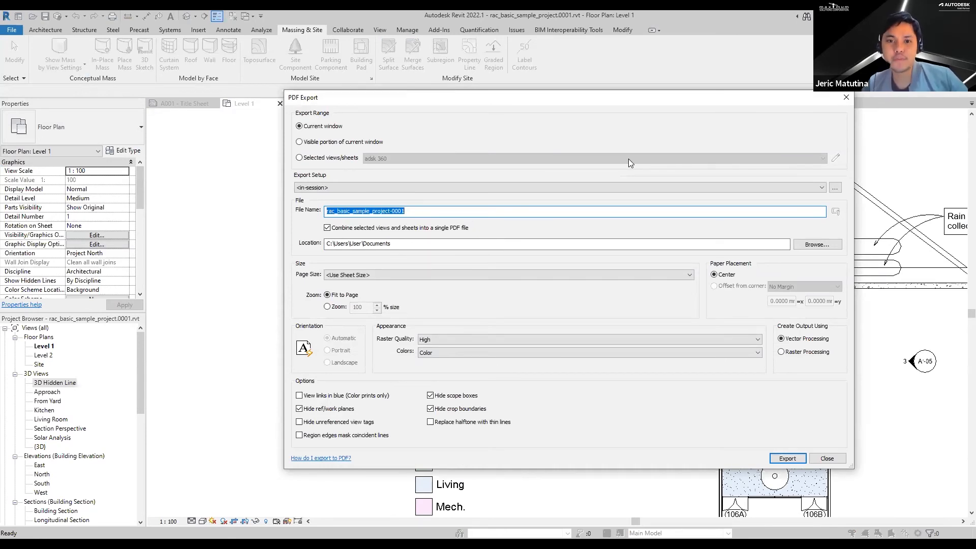
- Set the export range to selected views/sheets and reduce the adsk 360 set to Floor Plan: Level 1, Elevation: West and Sheet: A102 - Plans
{"action": "left_click", "coordinate": [835, 158]}
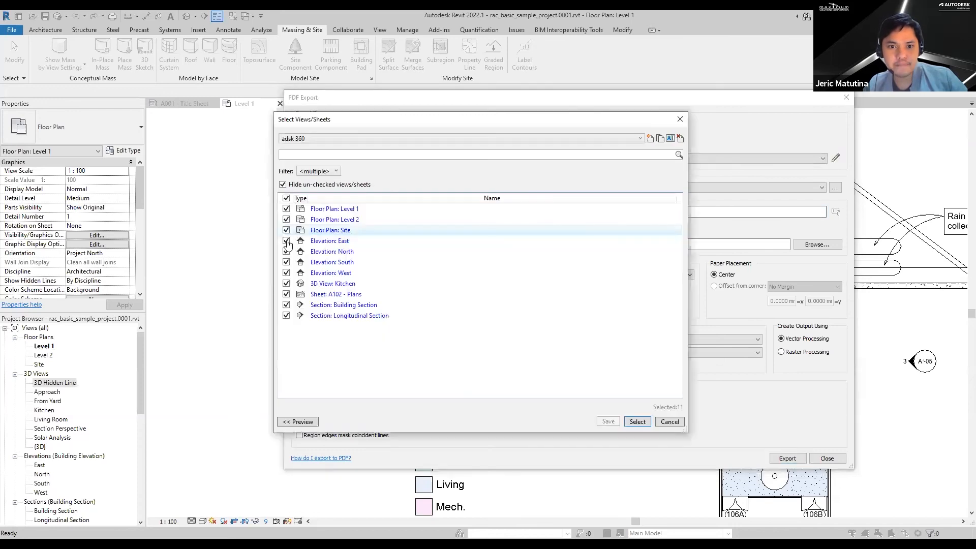
{"action": "left_click", "coordinate": [286, 242]}
{"action": "left_click", "coordinate": [286, 252]}
{"action": "left_click", "coordinate": [286, 264]}
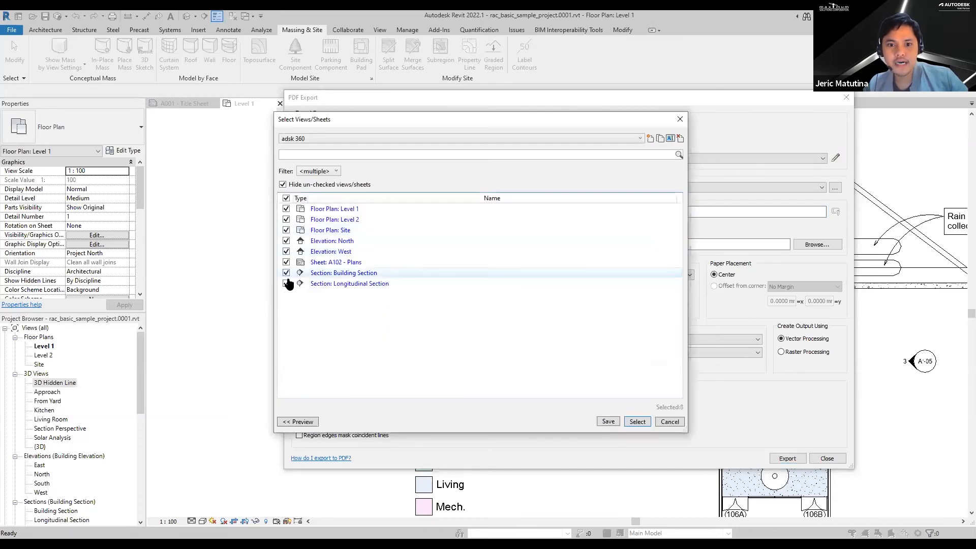
{"action": "left_click", "coordinate": [286, 284]}
{"action": "left_click", "coordinate": [286, 273]}
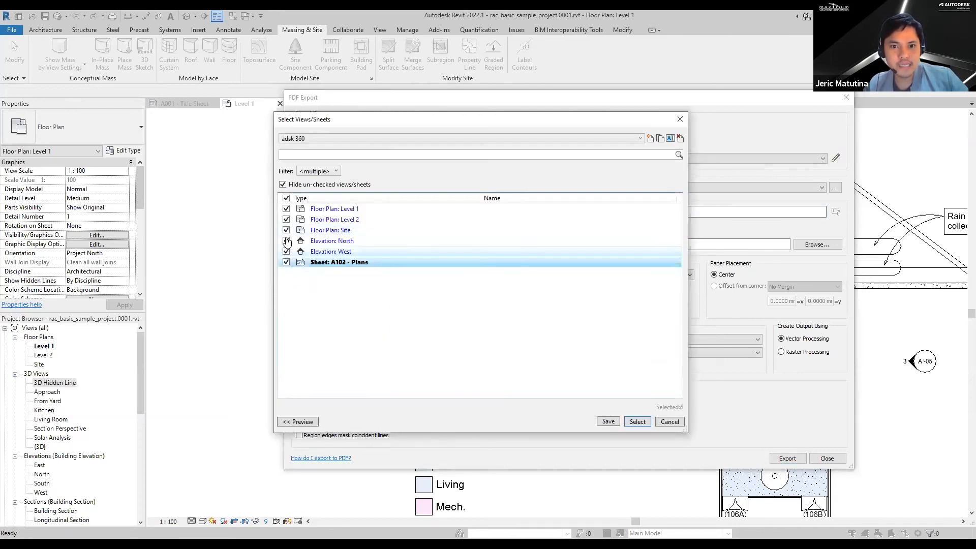
{"action": "left_click", "coordinate": [287, 241]}
{"action": "left_click", "coordinate": [286, 230]}
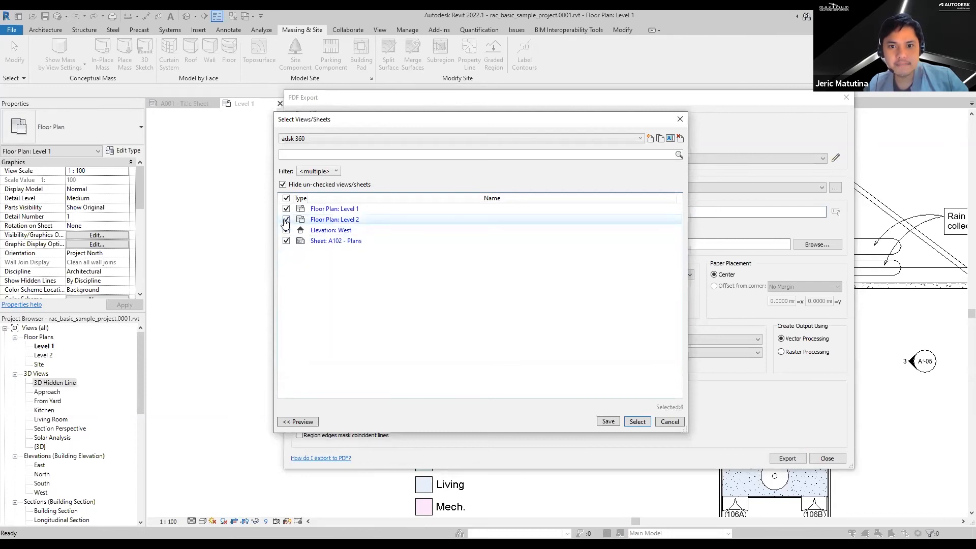
{"action": "left_click", "coordinate": [286, 221]}
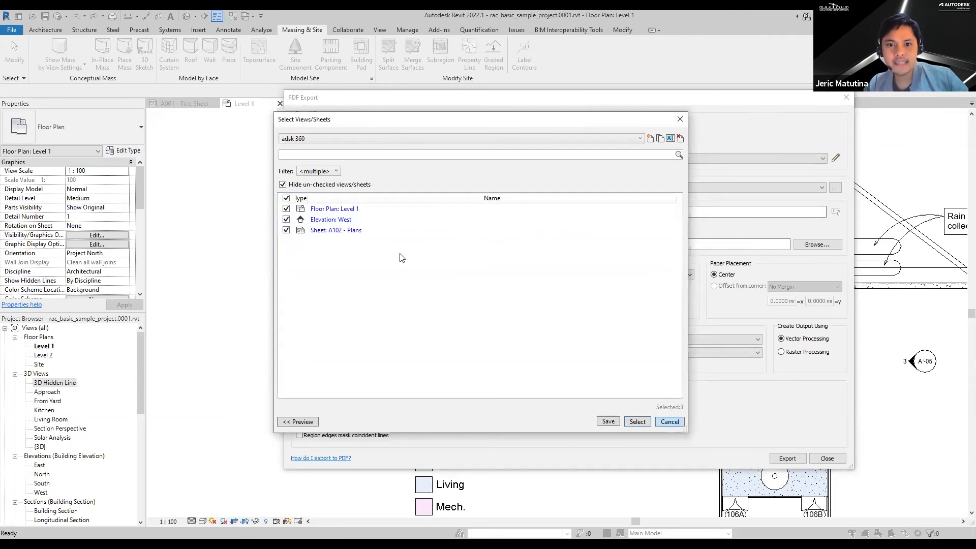
- Turn off combining the selected views and sheets into a single PDF file, and leave the PDF export without exporting
{"action": "left_click", "coordinate": [328, 229]}
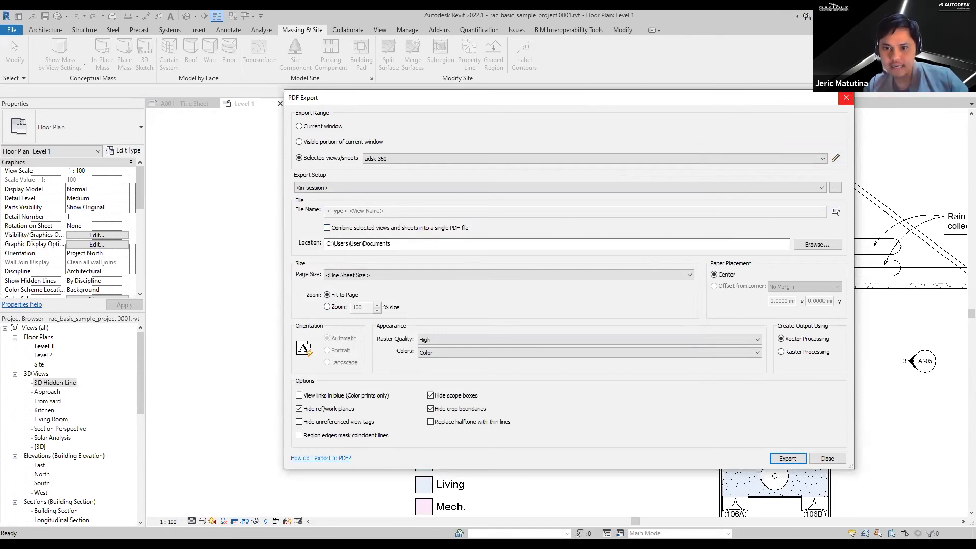
{"action": "left_click", "coordinate": [846, 97]}
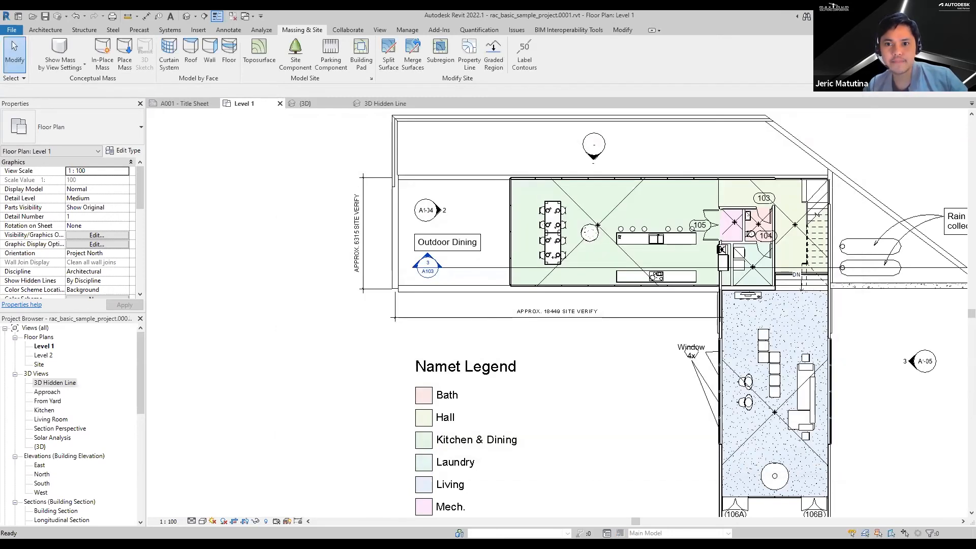